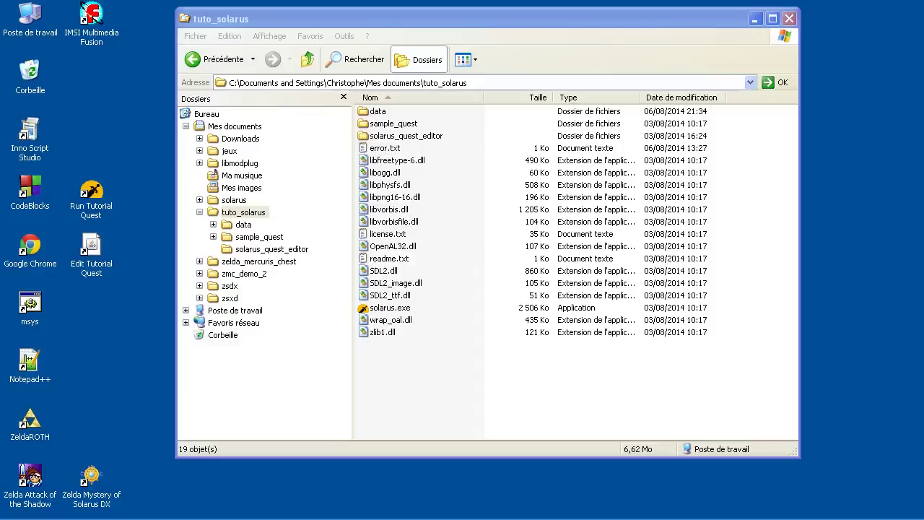
Open the tutorial quest in the Solarus Quest Editor and rename First map to "Chapter 2 - First map".
{"action": "left_click", "coordinate": [92, 264]}
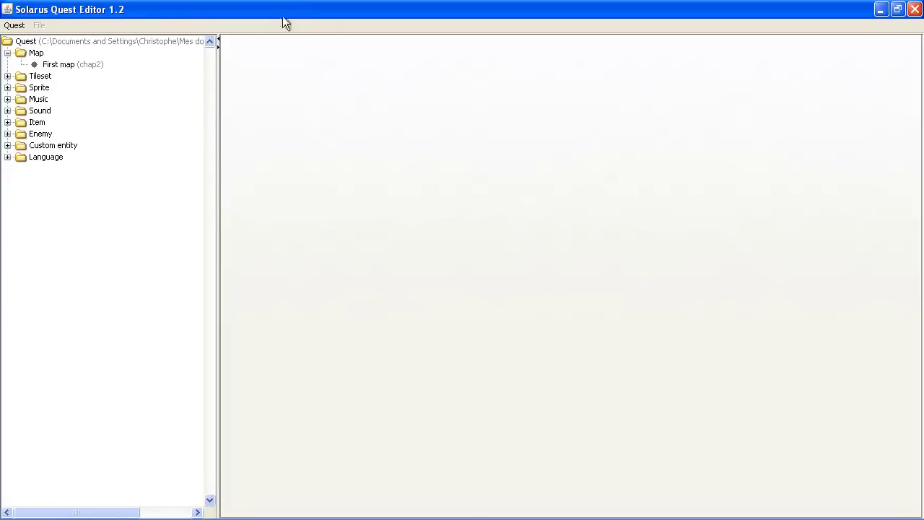
{"action": "right_click", "coordinate": [91, 65]}
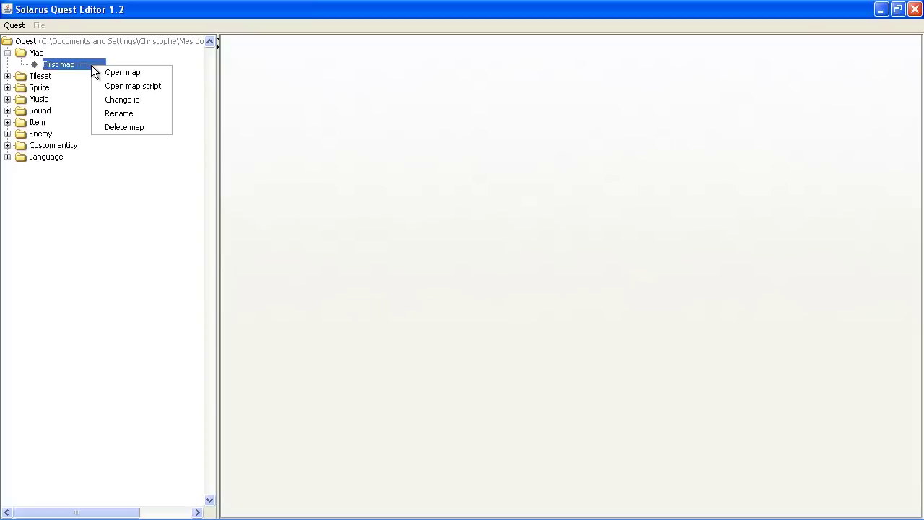
{"action": "left_click", "coordinate": [134, 115]}
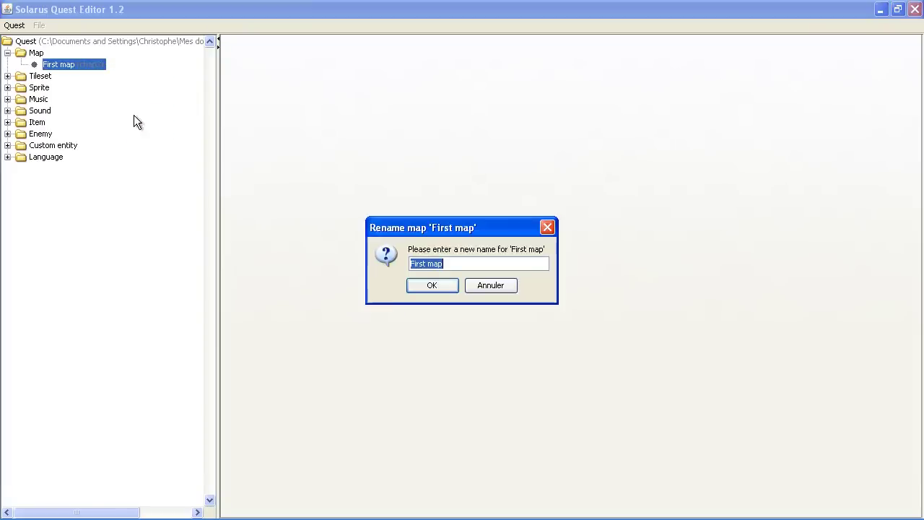
{"action": "key", "text": "Home"}
{"action": "type", "text": "Chapter 2 -"}
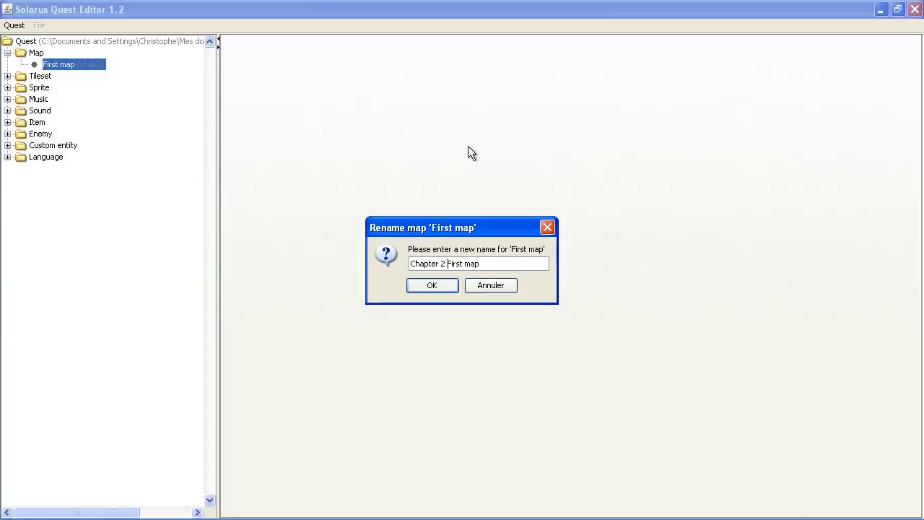
{"action": "key", "text": "Return"}
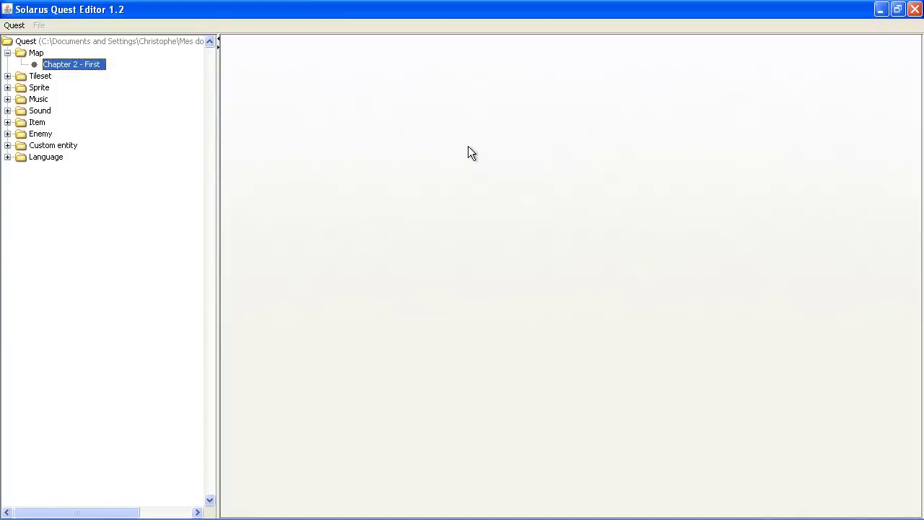
Create a new map with id chap3 and friendly name "Chapter 3 - Layers and Grounds".
{"action": "mouse_move", "coordinate": [48, 68]}
{"action": "left_mouse_down"}
{"action": "mouse_move", "coordinate": [64, 73]}
{"action": "mouse_move", "coordinate": [42, 56]}
{"action": "left_mouse_up"}
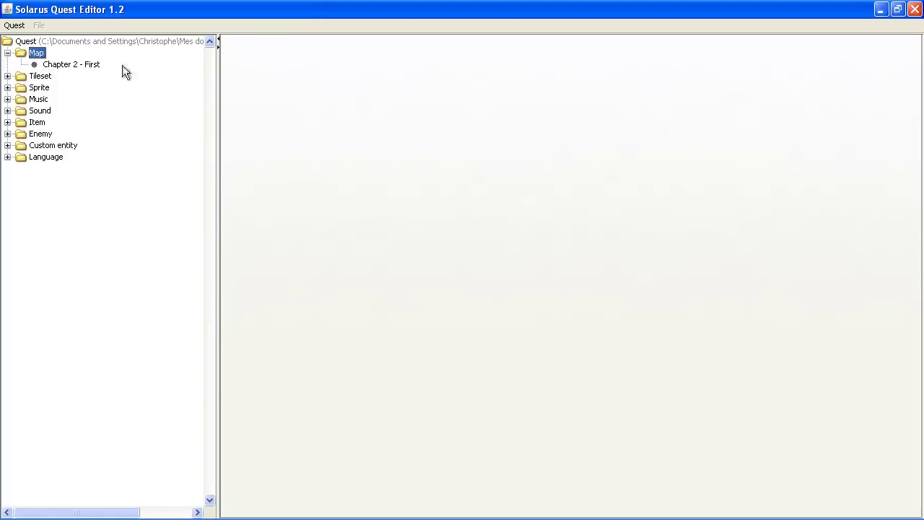
{"action": "left_click", "coordinate": [78, 67]}
{"action": "right_click", "coordinate": [48, 55]}
{"action": "right_click", "coordinate": [40, 52]}
{"action": "left_click", "coordinate": [66, 58]}
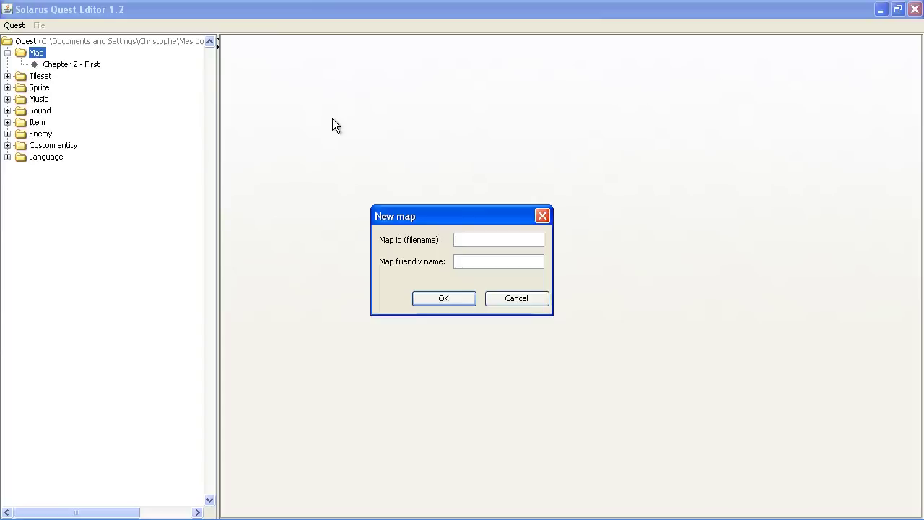
{"action": "type", "text": "chap3Chapter"}
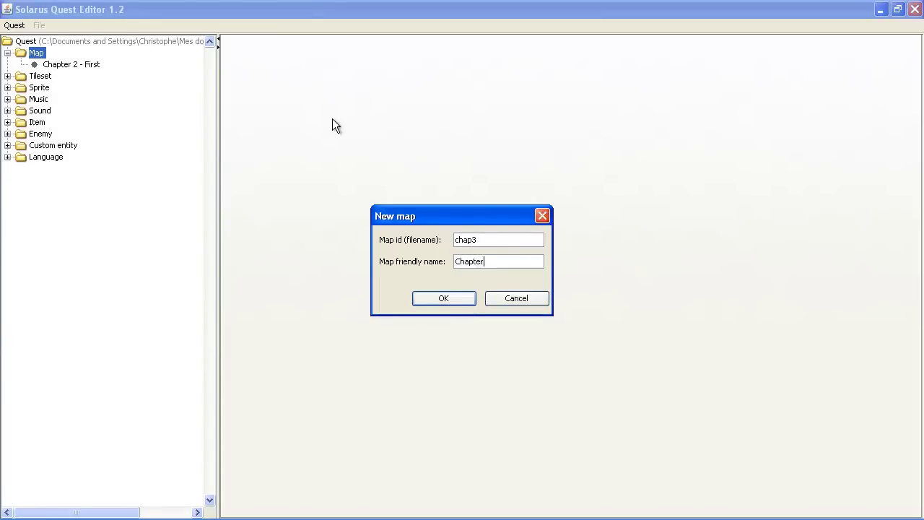
{"action": "type", "text": " 3 -"}
{"action": "type", "text": "Layers and"}
{"action": "key", "text": "BackSpace"}
{"action": "key", "text": "BackSpace"}
{"action": "type", "text": "nd Grounds"}
{"action": "key", "text": "Return"}
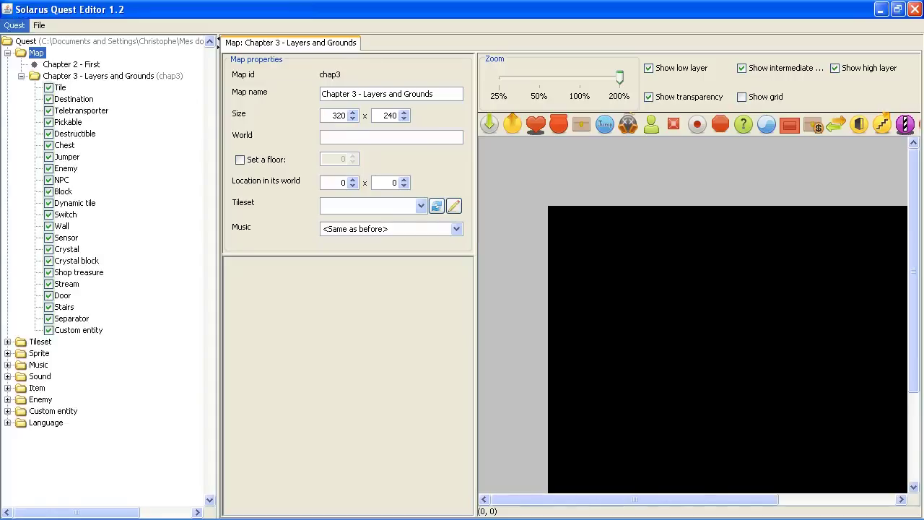
Collapse the chap3 entry in the quest tree, narrow the tree, and set the map size to 640 x 480.
{"action": "left_click", "coordinate": [21, 76]}
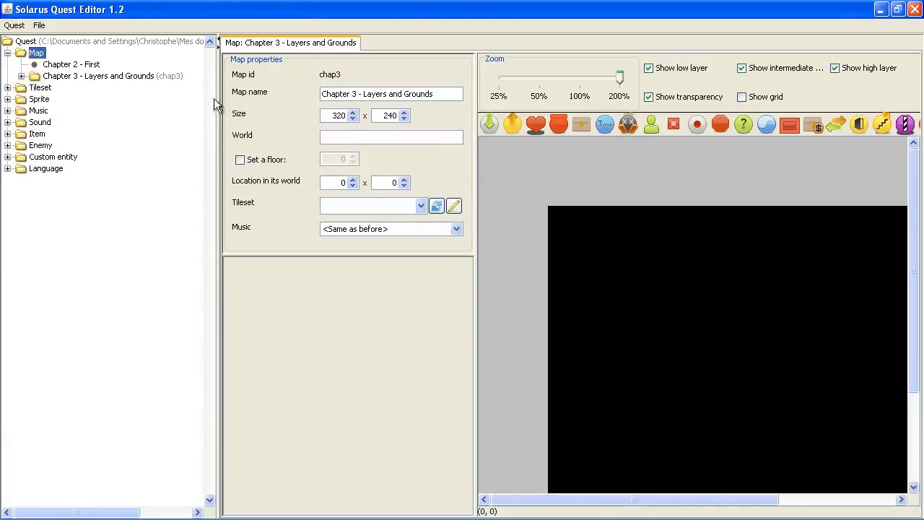
{"action": "left_click_drag", "start_coordinate": [215, 98], "coordinate": [133, 102]}
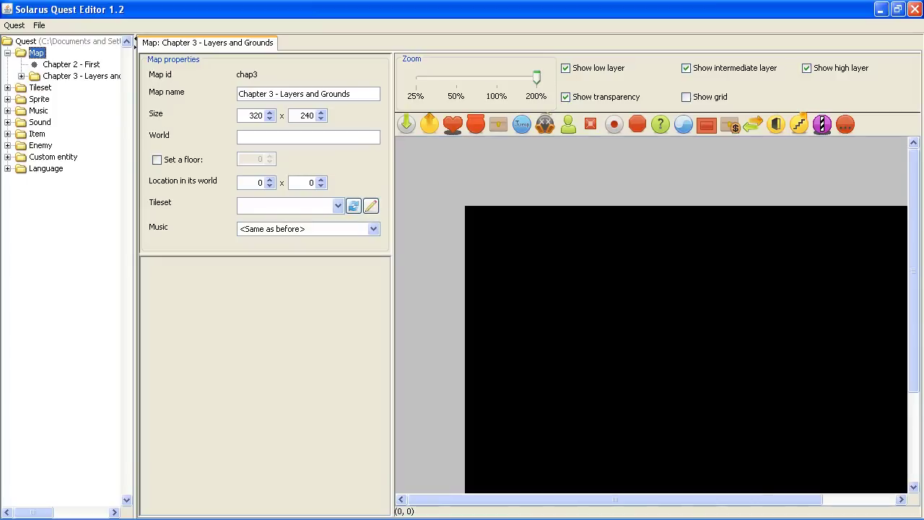
{"action": "left_click_drag", "start_coordinate": [239, 115], "coordinate": [343, 124]}
{"action": "type", "text": "640"}
{"action": "left_click_drag", "start_coordinate": [298, 115], "coordinate": [362, 103]}
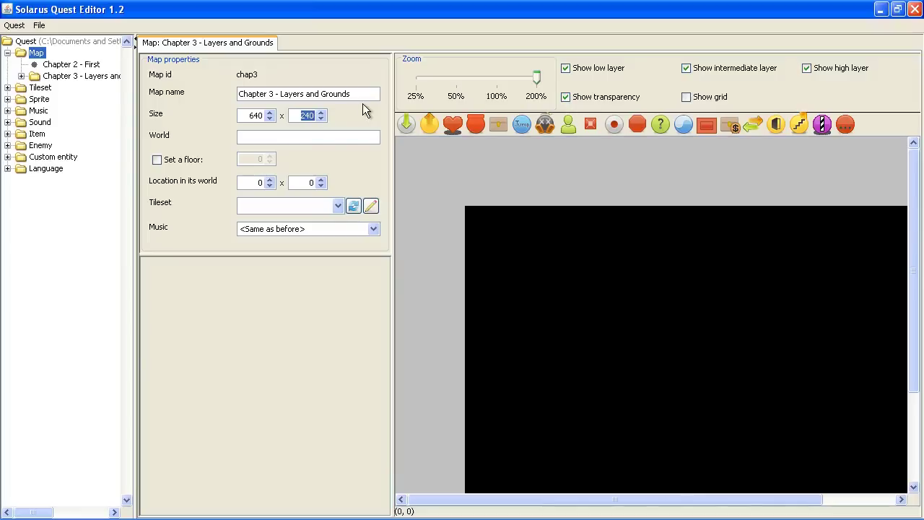
{"action": "type", "text": "480"}
Assign the Light World tileset and the Overworld music to the Chapter 3 map.
{"action": "left_click", "coordinate": [263, 205]}
{"action": "left_click", "coordinate": [277, 232]}
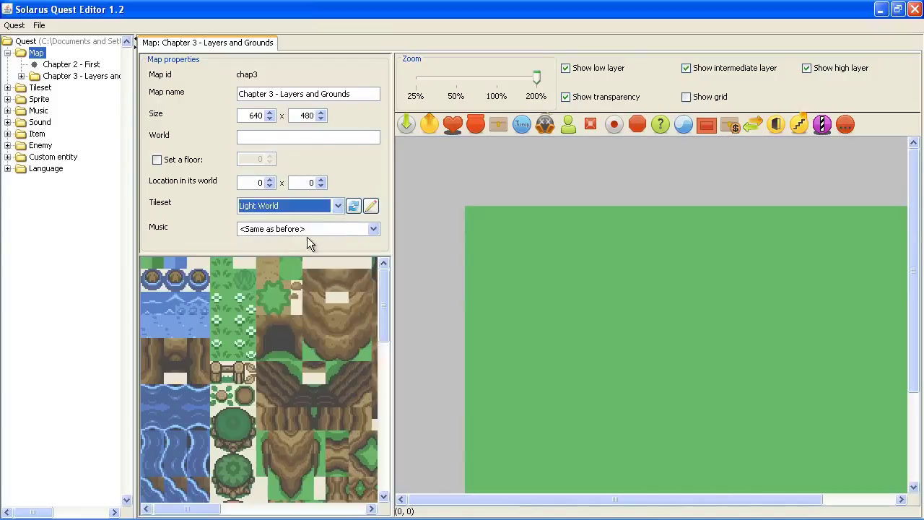
{"action": "left_click", "coordinate": [309, 229]}
{"action": "scroll", "coordinate": [329, 270], "scroll_direction": "down", "scroll_amount": 2}
{"action": "scroll", "coordinate": [324, 271], "scroll_direction": "down", "scroll_amount": 4}
{"action": "left_click", "coordinate": [305, 301]}
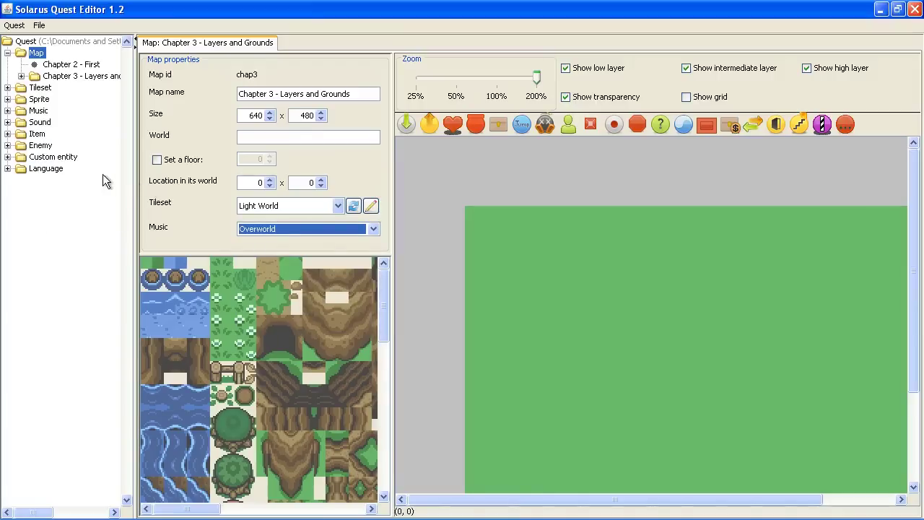
Narrow the quest tree further to enlarge the map area and show the grid on the map.
{"action": "left_click_drag", "start_coordinate": [137, 169], "coordinate": [56, 170]}
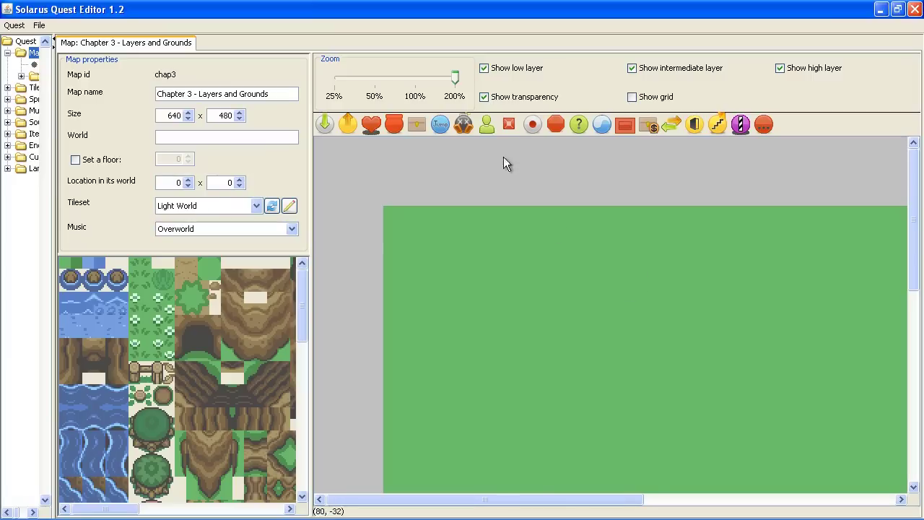
{"action": "left_click", "coordinate": [662, 98]}
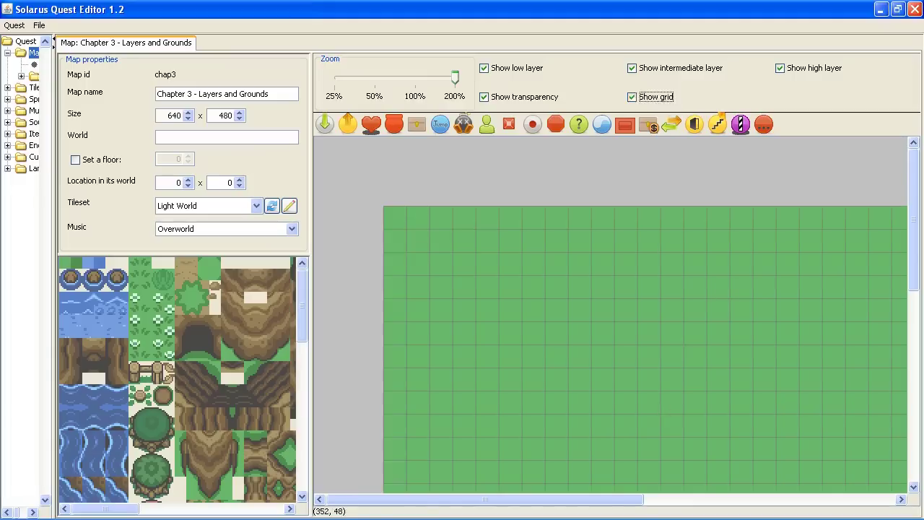
{"action": "scroll", "coordinate": [562, 346], "scroll_direction": "down", "scroll_amount": 5}
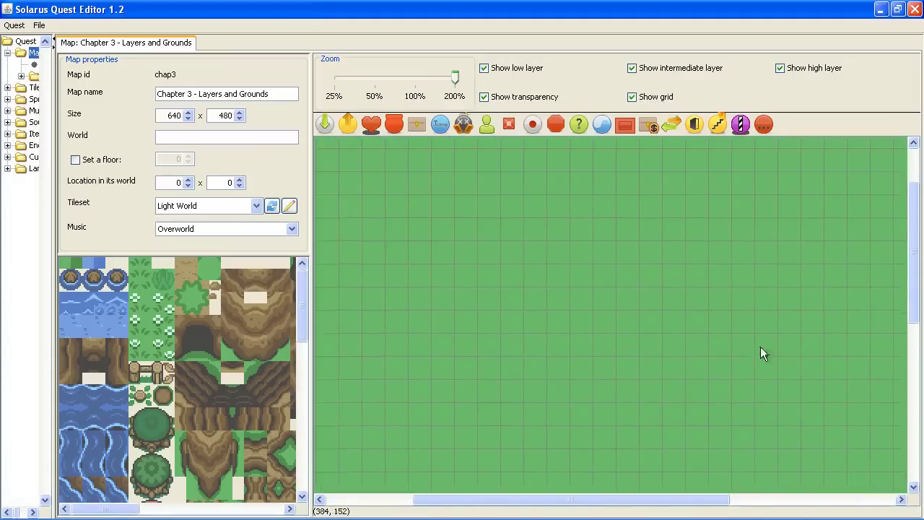
{"action": "middle_click_drag", "start_coordinate": [458, 336], "coordinate": [452, 400]}
{"action": "middle_click_drag", "start_coordinate": [663, 176], "coordinate": [615, 346]}
Place the beige house wall tile near the map's upper-left area, stretched into a horizontal row about eight grid cells wide.
{"action": "left_click_drag", "start_coordinate": [137, 508], "coordinate": [178, 509]}
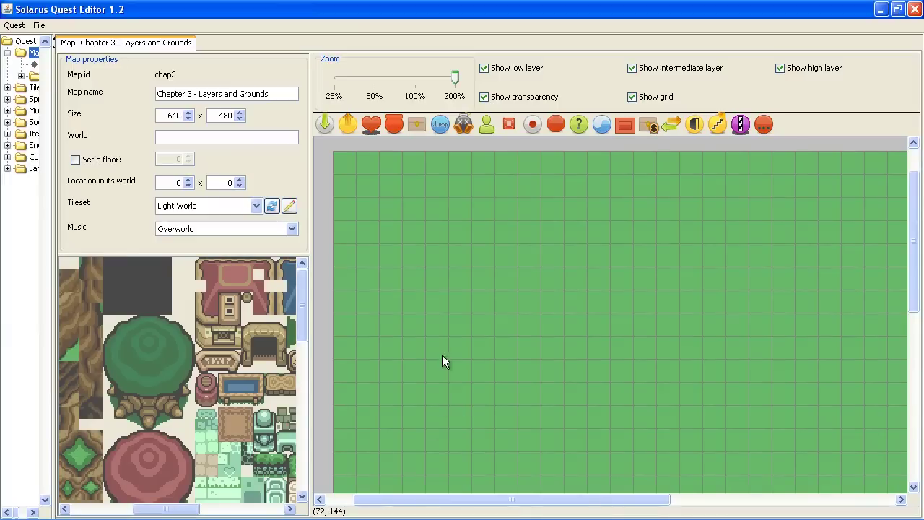
{"action": "scroll", "coordinate": [137, 354], "scroll_direction": "right", "scroll_amount": 2}
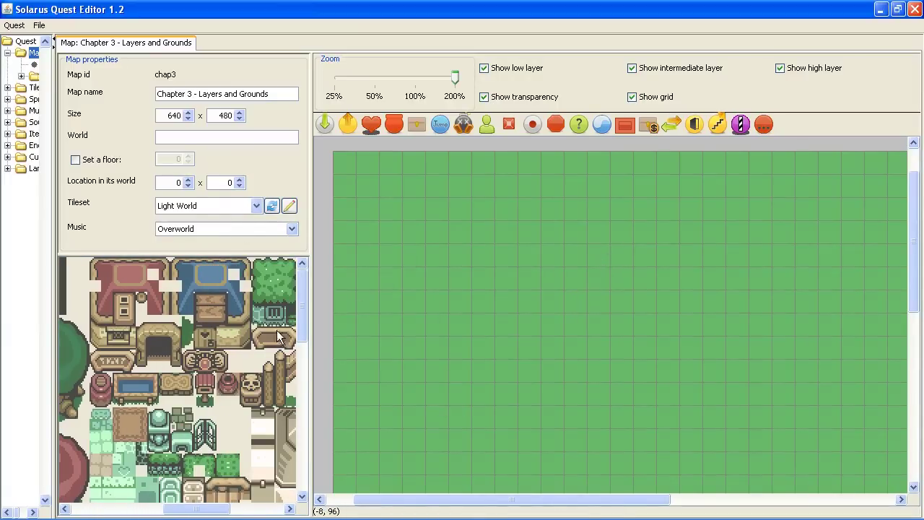
{"action": "left_click", "coordinate": [228, 337]}
{"action": "left_click_drag", "start_coordinate": [549, 345], "coordinate": [642, 349]}
{"action": "left_click_drag", "start_coordinate": [549, 339], "coordinate": [541, 339]}
Add the right and left house wall corner tiles at the two ends of the wall row.
{"action": "left_click", "coordinate": [243, 334]}
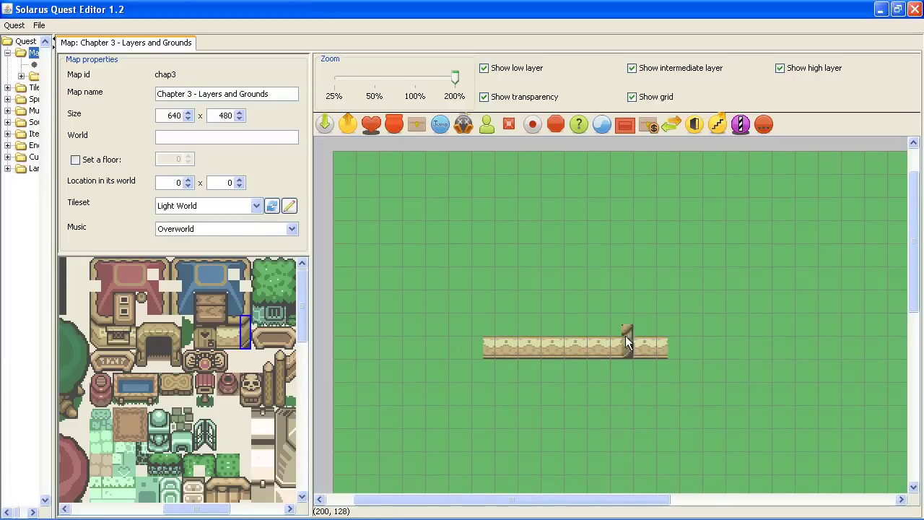
{"action": "left_click", "coordinate": [670, 345]}
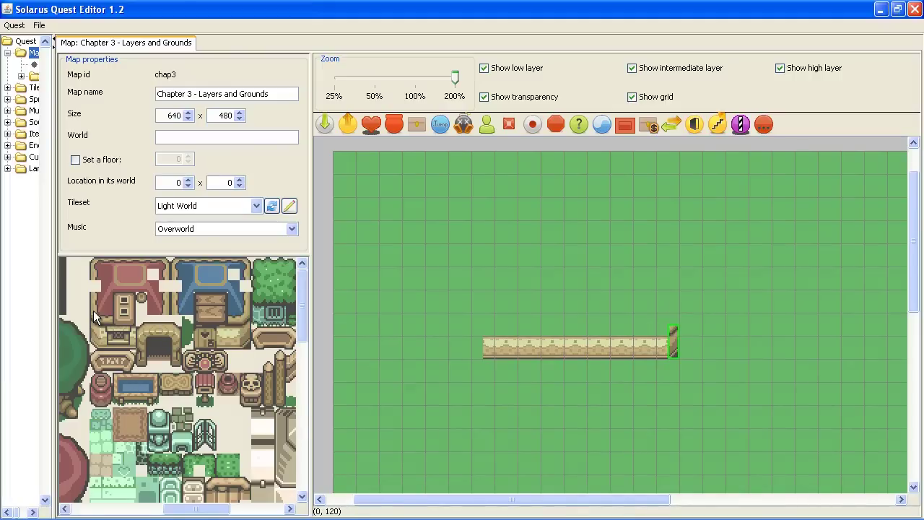
{"action": "left_click", "coordinate": [96, 340]}
{"action": "left_click", "coordinate": [471, 340]}
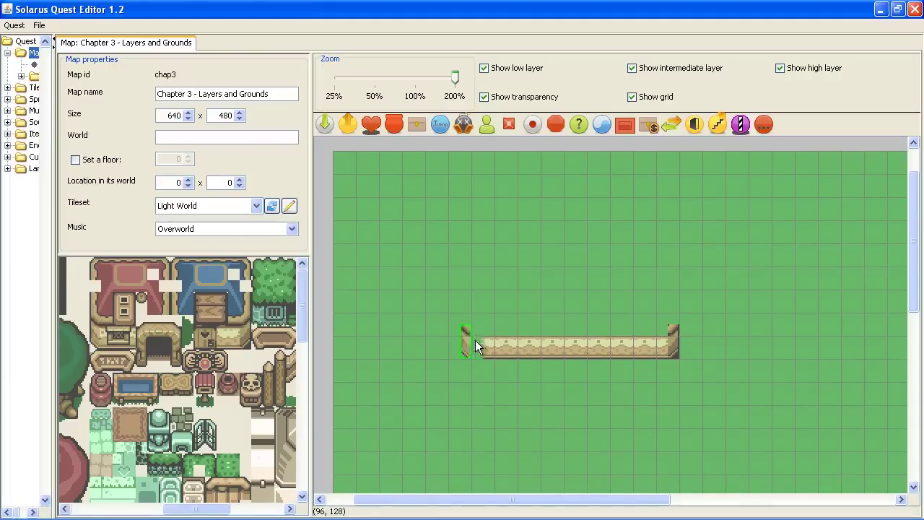
{"action": "left_click", "coordinate": [231, 318]}
{"action": "left_click_drag", "start_coordinate": [493, 330], "coordinate": [659, 326]}
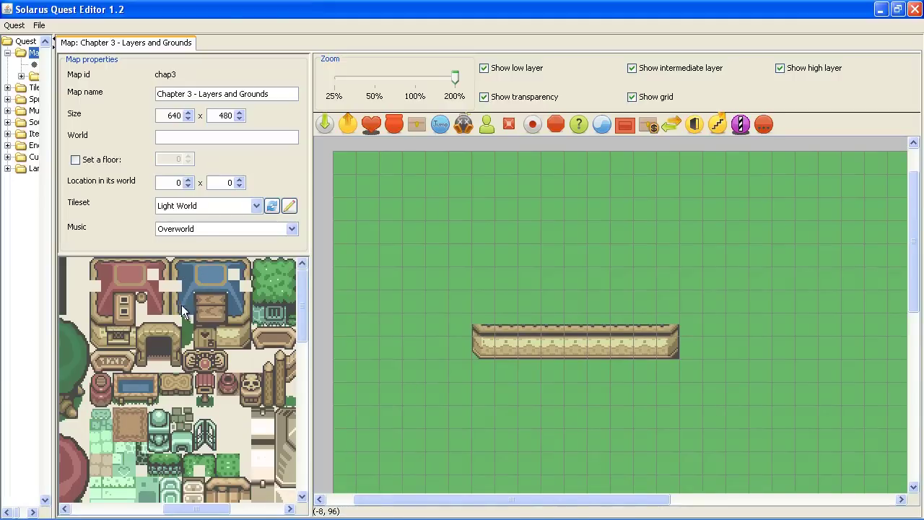
{"action": "left_click", "coordinate": [562, 329]}
{"action": "key", "text": "Delete"}
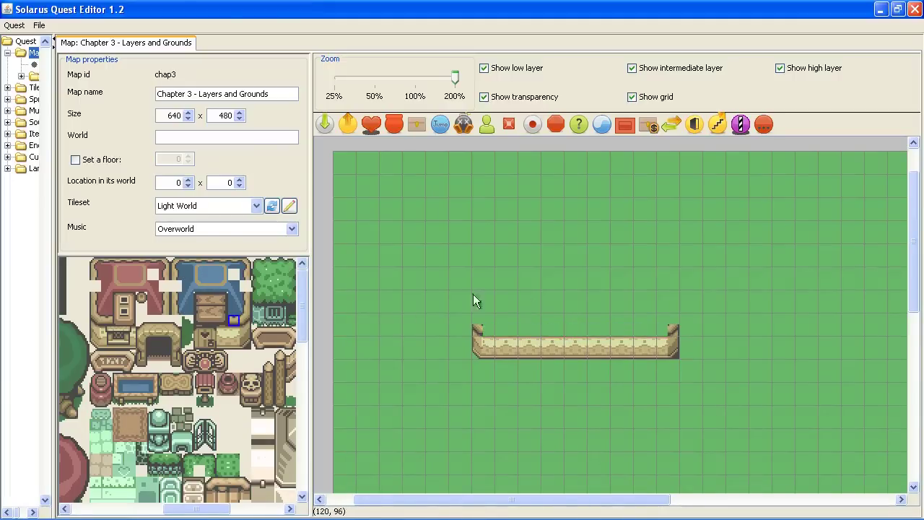
Place the wall's upper ledge tile from the left corner along the wall, ending one grid cell short of the right corner.
{"action": "left_click", "coordinate": [232, 316]}
{"action": "left_click_drag", "start_coordinate": [489, 329], "coordinate": [520, 331]}
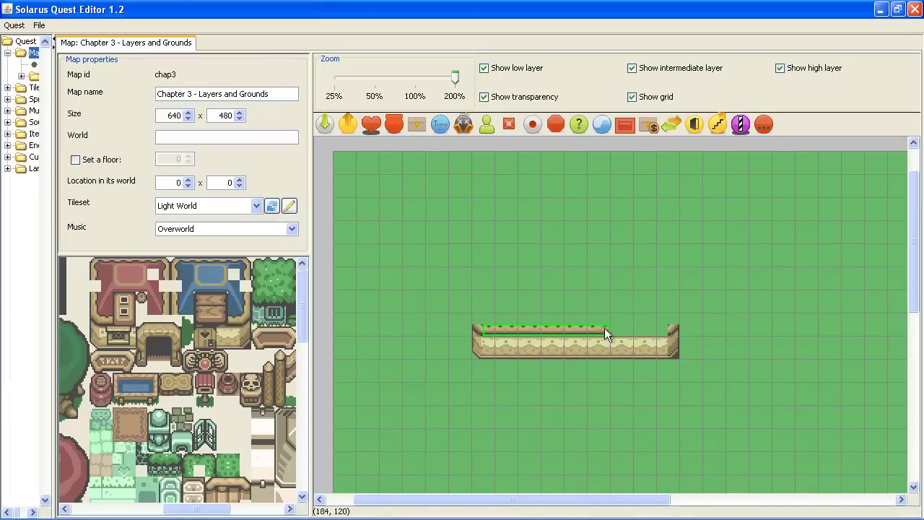
{"action": "left_click_drag", "start_coordinate": [618, 329], "coordinate": [642, 334]}
{"action": "left_click", "coordinate": [753, 308]}
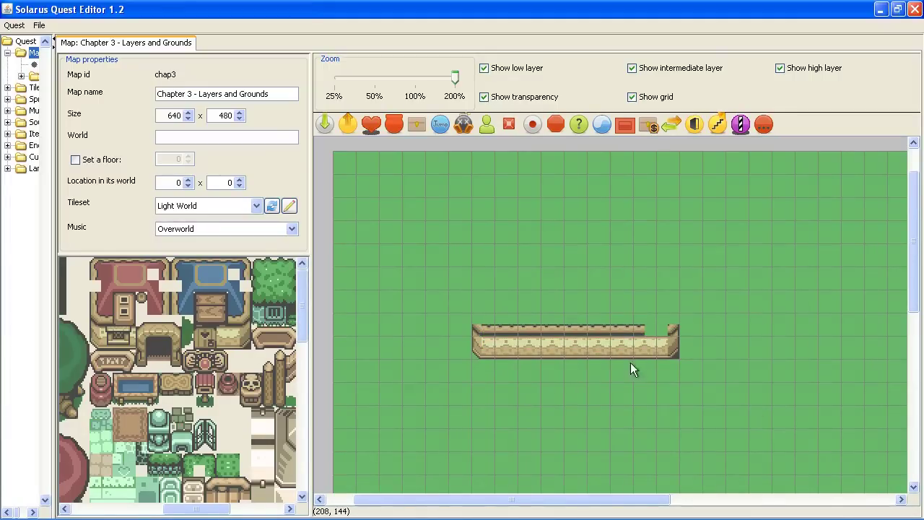
Resize the ledge strip above the wall so it reaches the right corner tile.
{"action": "left_click", "coordinate": [633, 331]}
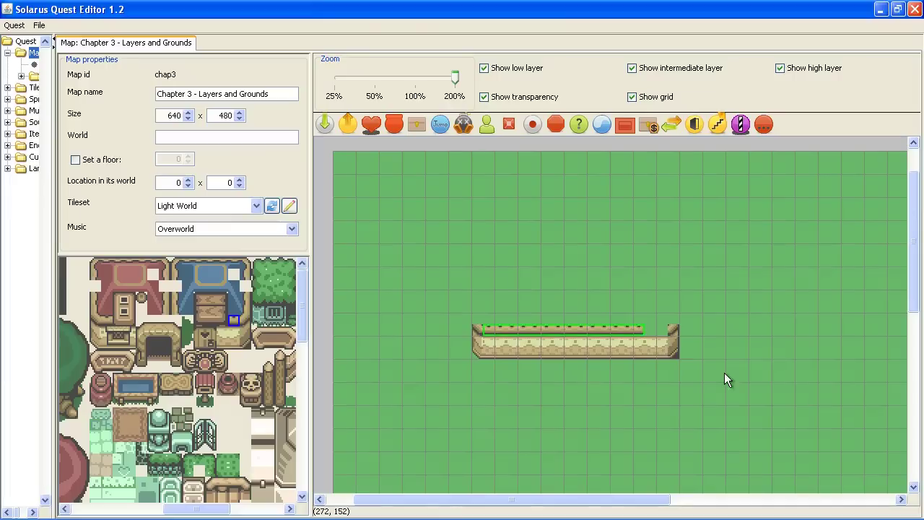
{"action": "mouse_move", "coordinate": [643, 334]}
{"action": "left_mouse_down"}
{"action": "mouse_move", "coordinate": [850, 337]}
{"action": "mouse_move", "coordinate": [545, 348]}
{"action": "mouse_move", "coordinate": [664, 334]}
{"action": "mouse_move", "coordinate": [626, 340]}
{"action": "left_mouse_up"}
{"action": "right_click", "coordinate": [634, 327]}
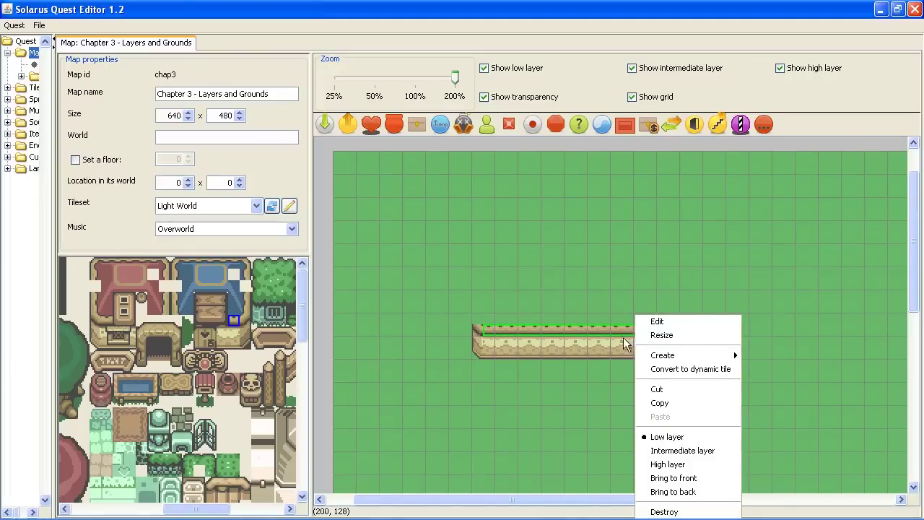
{"action": "left_click", "coordinate": [662, 335]}
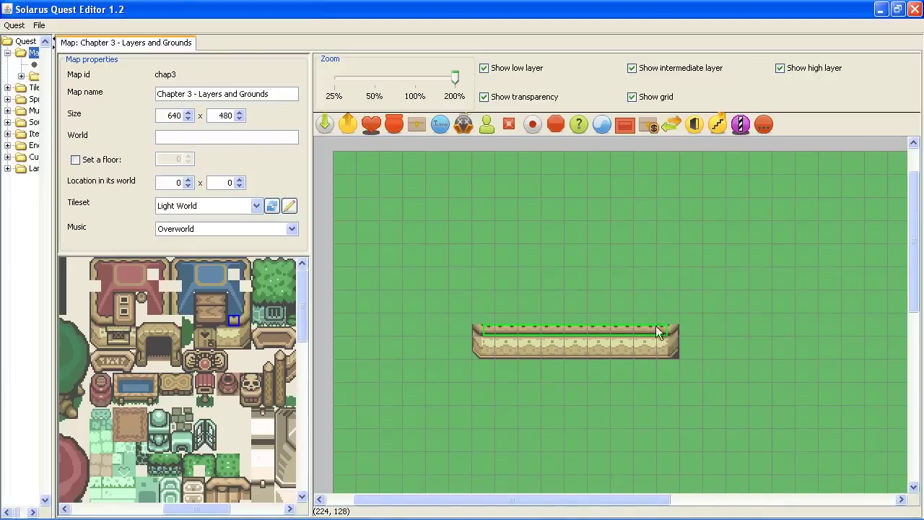
{"action": "left_click", "coordinate": [644, 324]}
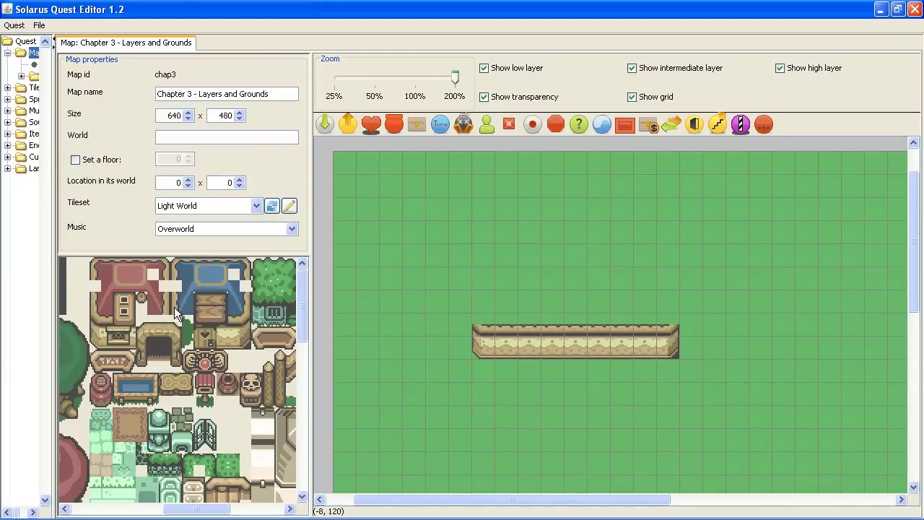
Place the blue roof's lower left and lower right side tiles above the two wall corners.
{"action": "left_click", "coordinate": [475, 311]}
{"action": "left_click", "coordinate": [243, 301]}
{"action": "left_click", "coordinate": [669, 311]}
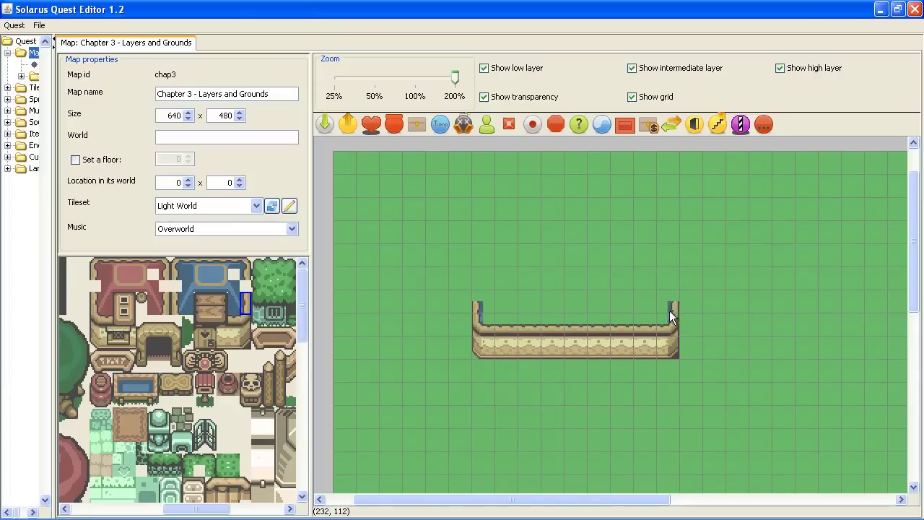
Extend the blue roof's left side upward, add its top-left corner, and stretch the top edge tile across to the right side.
{"action": "left_click", "coordinate": [174, 274]}
{"action": "left_click_drag", "start_coordinate": [479, 293], "coordinate": [479, 257]}
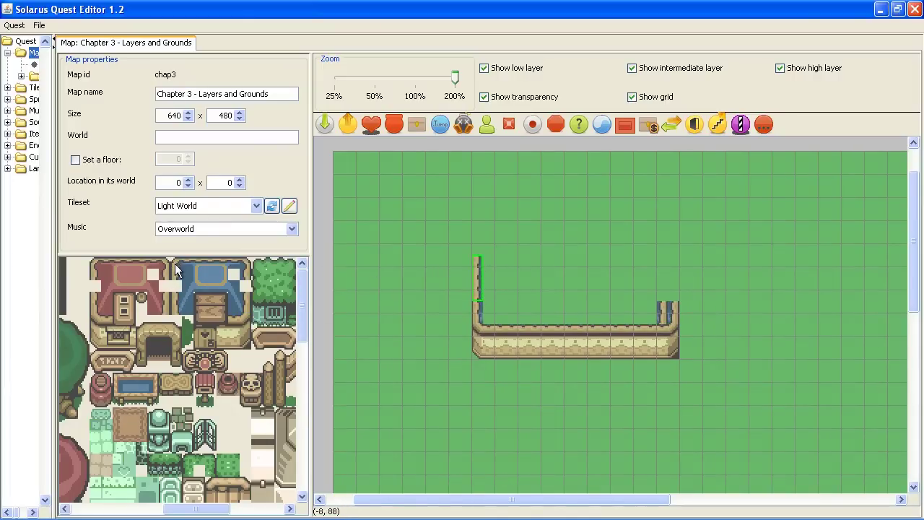
{"action": "left_click", "coordinate": [174, 264]}
{"action": "left_click", "coordinate": [484, 249]}
{"action": "left_click", "coordinate": [210, 262]}
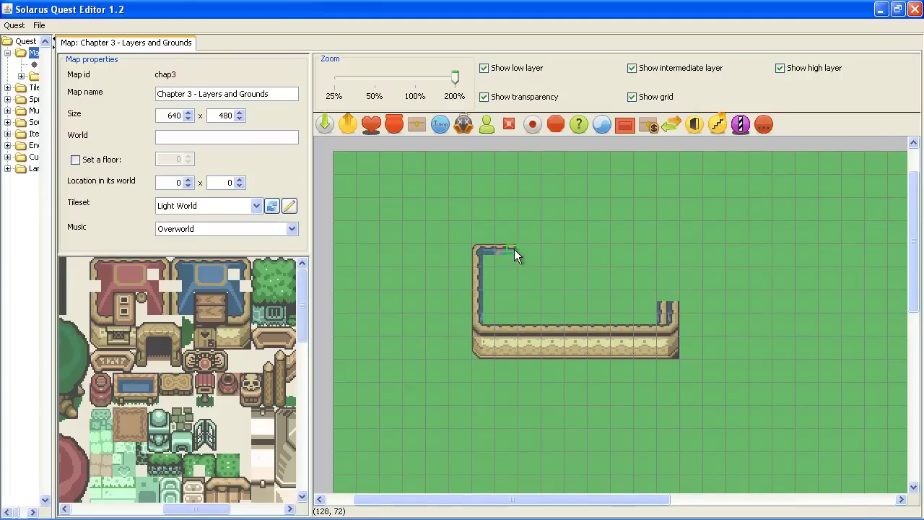
{"action": "left_click_drag", "start_coordinate": [514, 249], "coordinate": [660, 254]}
Line up the roof's lower right side tile with the wall's right corner and place the roof's top-right corner tile.
{"action": "left_click", "coordinate": [666, 315]}
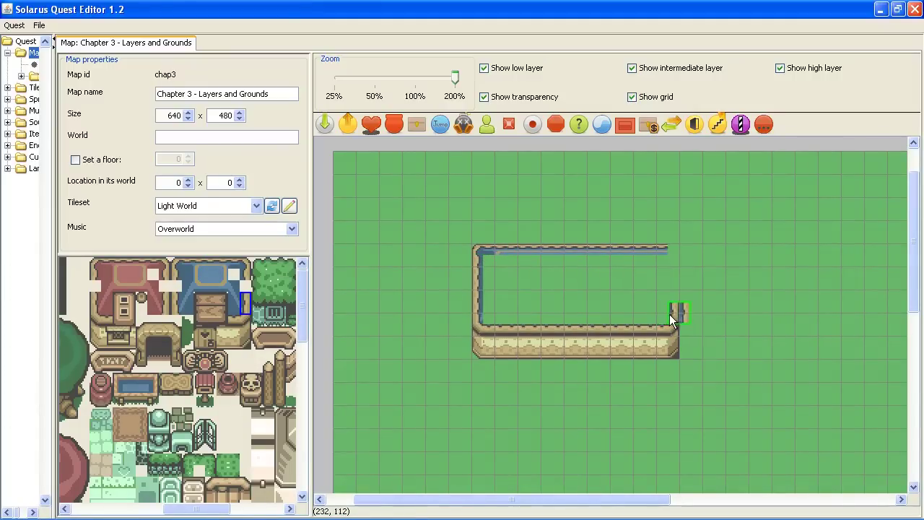
{"action": "left_click", "coordinate": [650, 305]}
{"action": "left_click", "coordinate": [243, 264]}
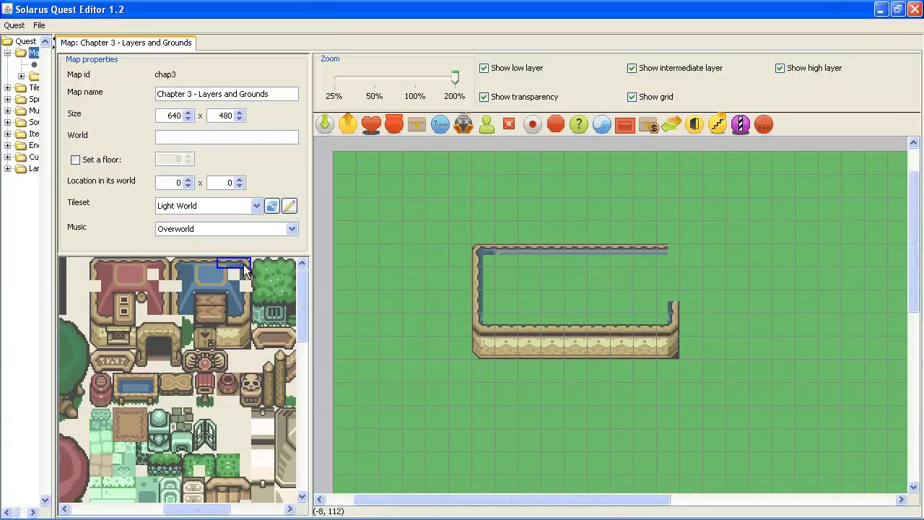
{"action": "left_click", "coordinate": [663, 248]}
Resize the roof's top edge strip to meet the top-right corner and fill the gap in the right edge with its side tile.
{"action": "left_click", "coordinate": [629, 252]}
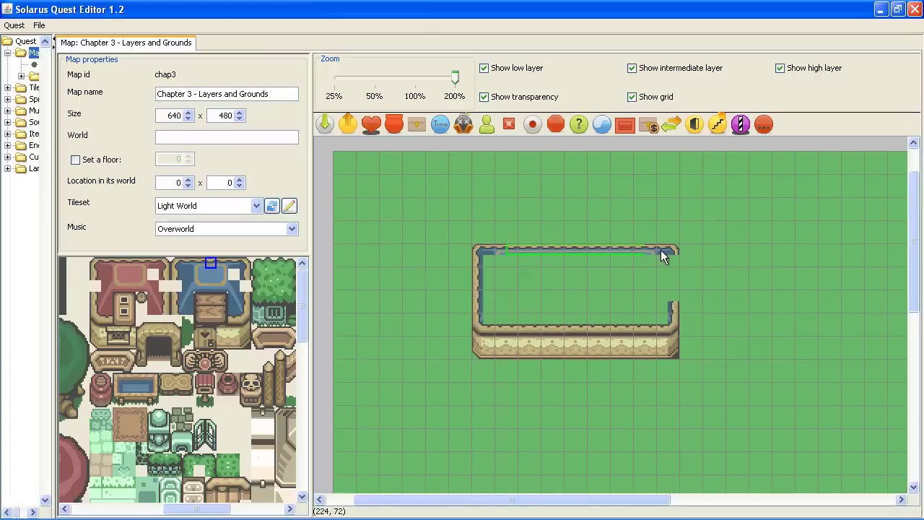
{"action": "left_click", "coordinate": [740, 249]}
{"action": "left_click", "coordinate": [663, 253]}
{"action": "left_click", "coordinate": [623, 250]}
{"action": "key", "text": "r"}
{"action": "left_click", "coordinate": [635, 249]}
{"action": "left_click", "coordinate": [244, 275]}
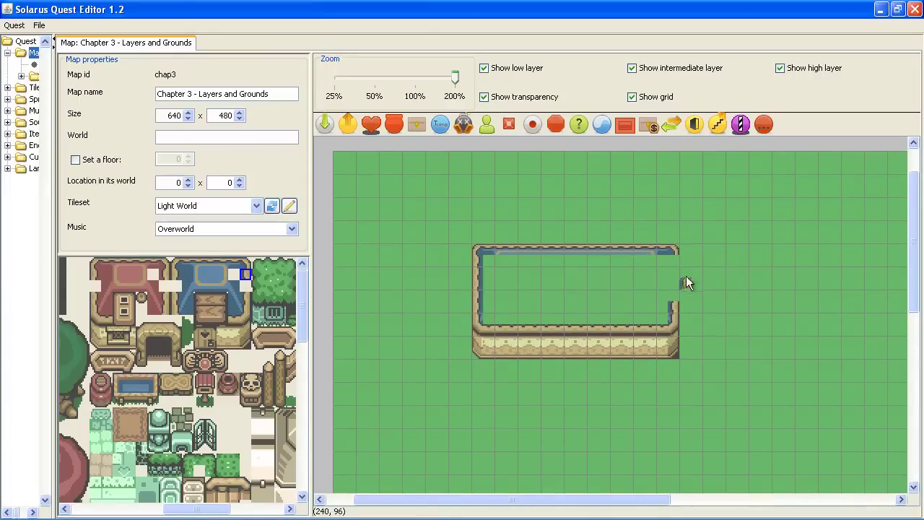
{"action": "left_click_drag", "start_coordinate": [677, 262], "coordinate": [676, 290]}
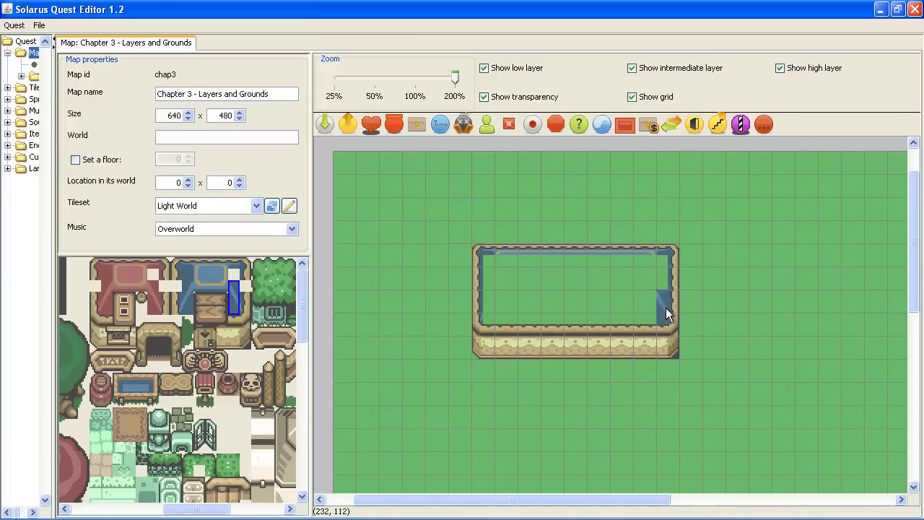
Place the sloped blue tile inside the roof's lower left corner and fill the area above it with dark blue.
{"action": "left_click", "coordinate": [189, 297]}
{"action": "left_click", "coordinate": [493, 311]}
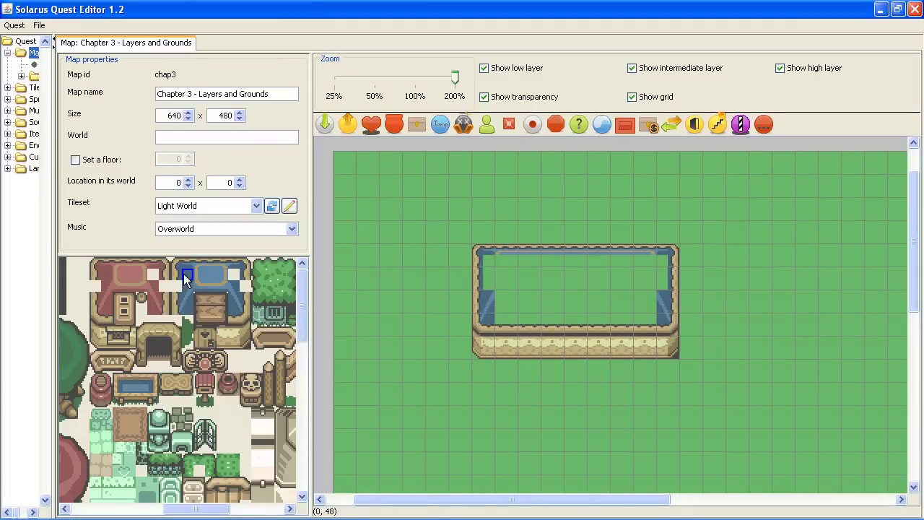
{"action": "left_click_drag", "start_coordinate": [493, 257], "coordinate": [491, 277]}
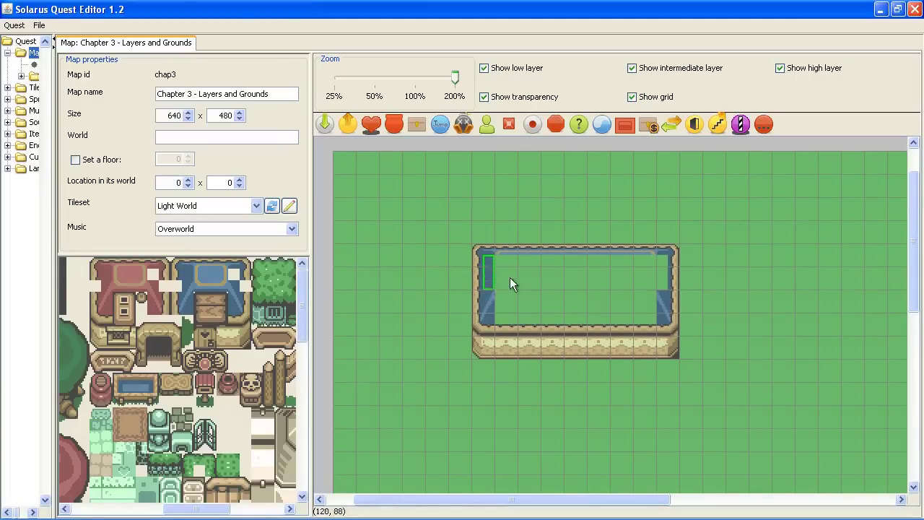
Build the left side and lower-left corner of the light inner roof frame and stretch its bottom edge toward the right.
{"action": "left_click", "coordinate": [196, 274]}
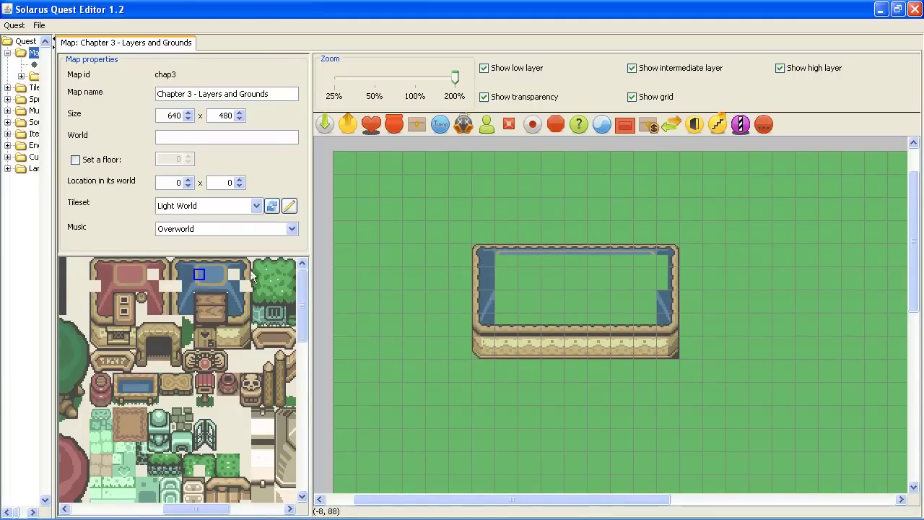
{"action": "left_click", "coordinate": [498, 259]}
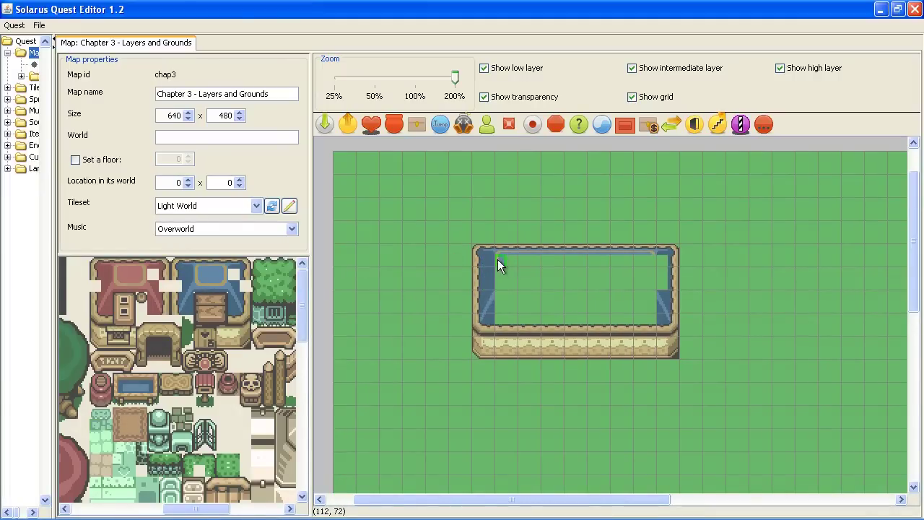
{"action": "left_click", "coordinate": [194, 287]}
{"action": "left_click", "coordinate": [505, 280]}
{"action": "left_click", "coordinate": [207, 286]}
{"action": "left_click_drag", "start_coordinate": [520, 281], "coordinate": [612, 284]}
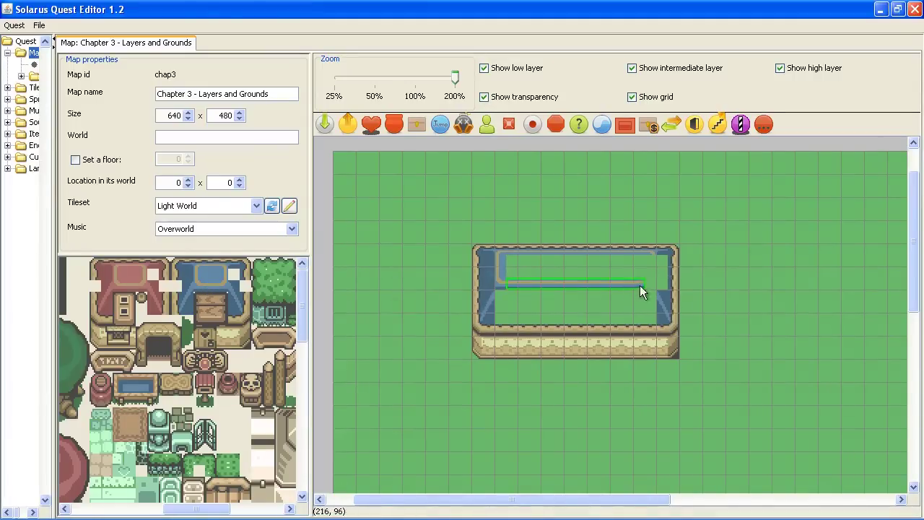
Close the inner roof frame with its lower-right corner and right side tiles.
{"action": "left_click", "coordinate": [224, 285]}
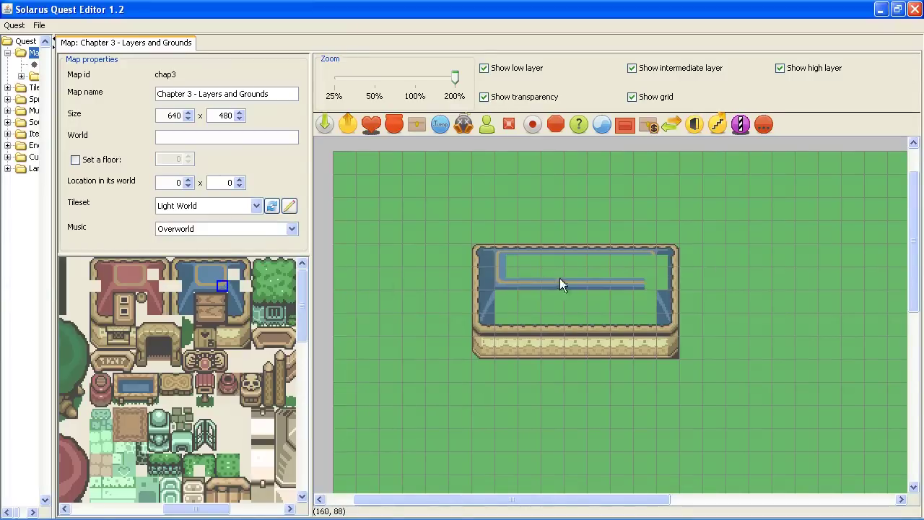
{"action": "left_click", "coordinate": [655, 280]}
{"action": "left_click", "coordinate": [225, 273]}
{"action": "left_click", "coordinate": [642, 259]}
Move all tiles of the house together one grid cell to the left.
{"action": "left_click", "coordinate": [483, 275]}
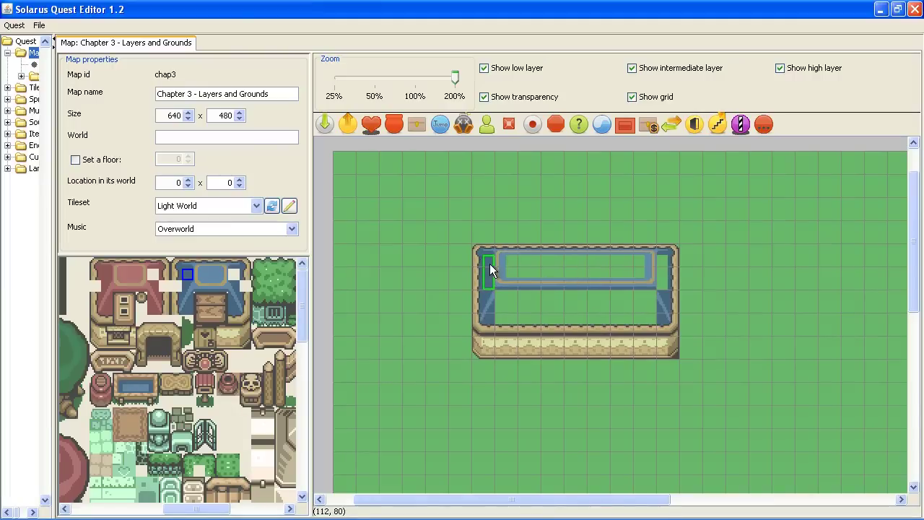
{"action": "left_click_drag", "start_coordinate": [402, 219], "coordinate": [818, 453]}
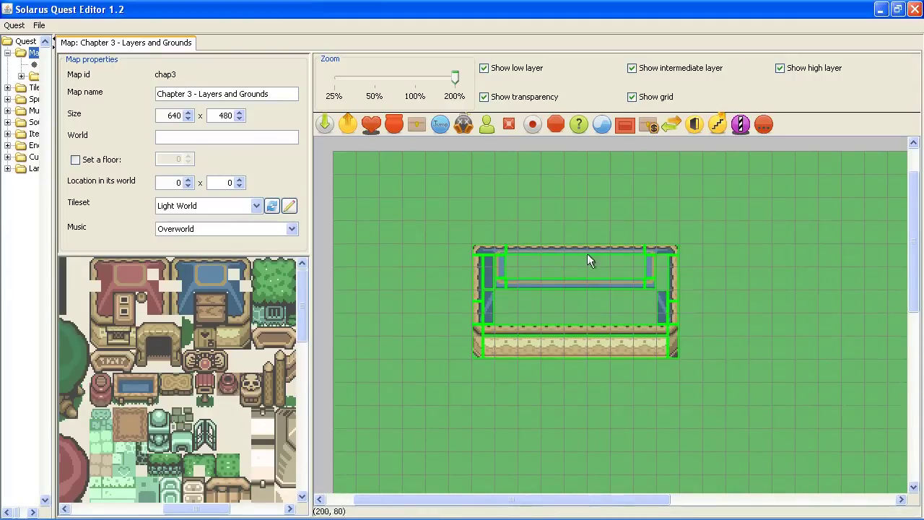
{"action": "left_click_drag", "start_coordinate": [653, 341], "coordinate": [633, 351]}
{"action": "left_click", "coordinate": [423, 307]}
Copy the dark blue fill from the roof's left side into the matching gap on its right side.
{"action": "left_click", "coordinate": [464, 270]}
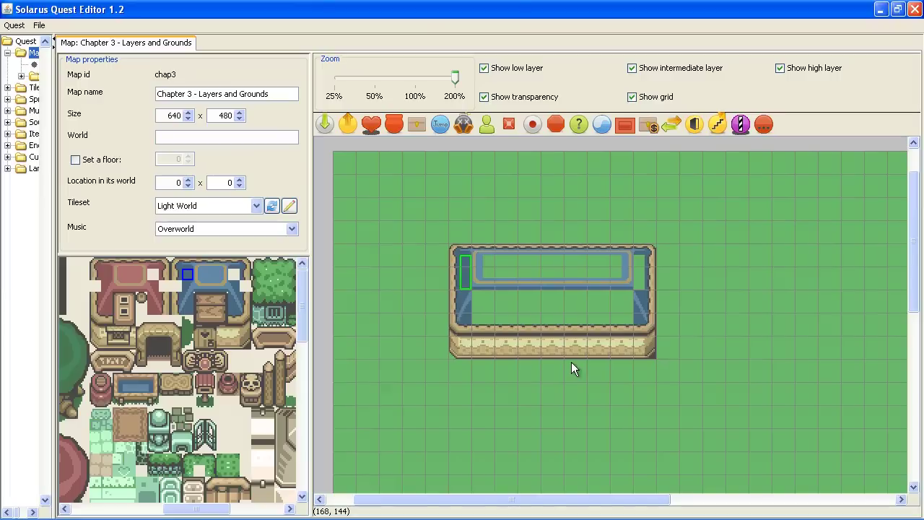
{"action": "key", "text": "ctrl+c"}
{"action": "key", "text": "ctrl+v"}
{"action": "left_click", "coordinate": [641, 269]}
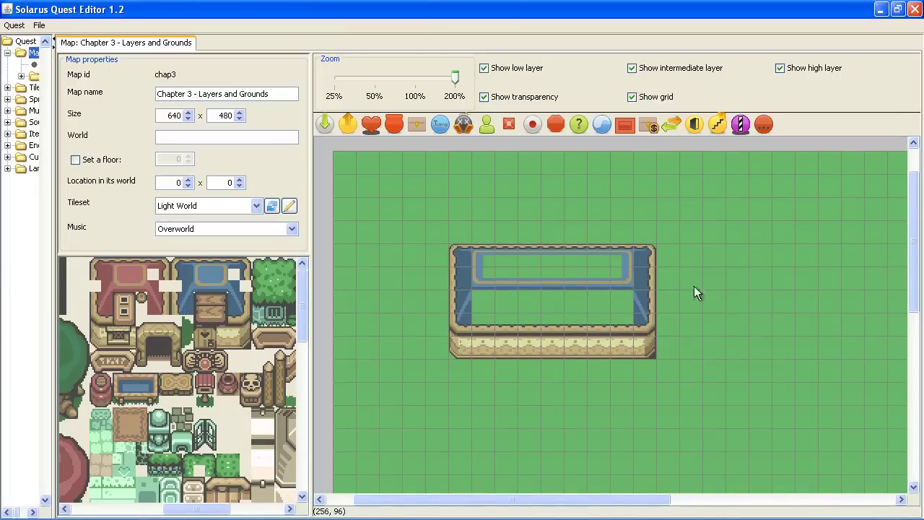
Paste another dark blue fill tile and stretch it across the roof's front between the two sloped tiles.
{"action": "left_click", "coordinate": [643, 268]}
{"action": "left_click", "coordinate": [639, 272]}
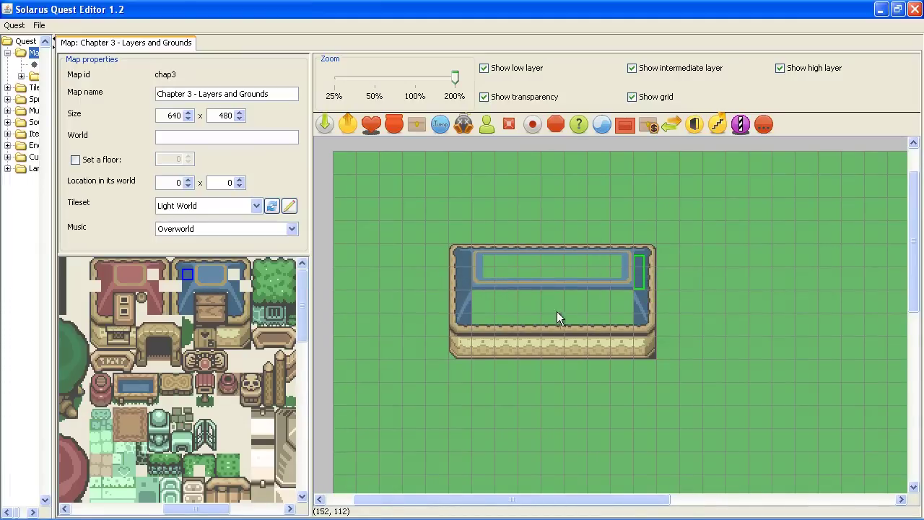
{"action": "key", "text": "ctrl+v"}
{"action": "left_click_drag", "start_coordinate": [484, 306], "coordinate": [619, 322]}
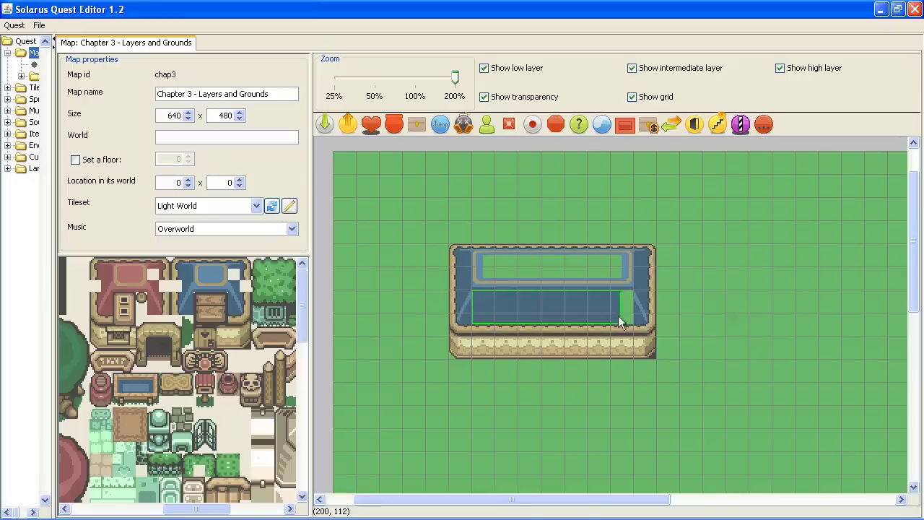
{"action": "left_click", "coordinate": [763, 347]}
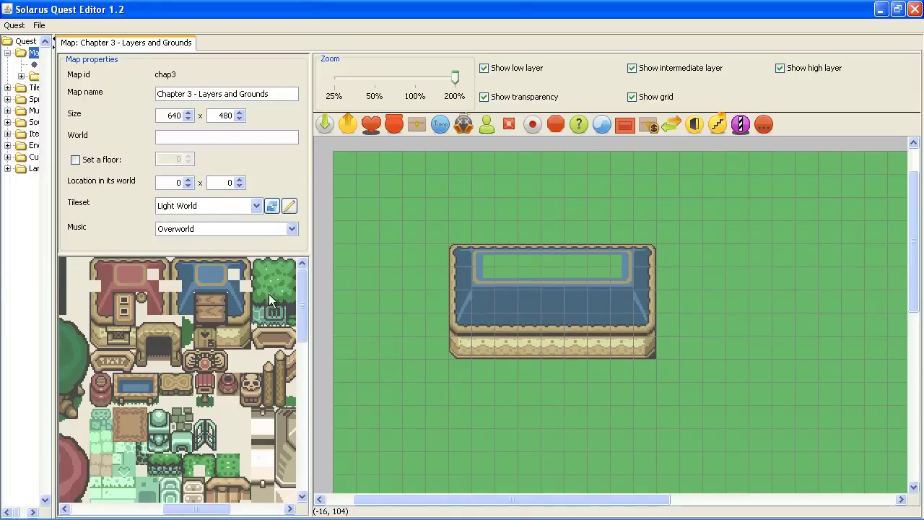
{"action": "left_click", "coordinate": [236, 298]}
{"action": "left_click", "coordinate": [731, 305]}
{"action": "left_click", "coordinate": [625, 298]}
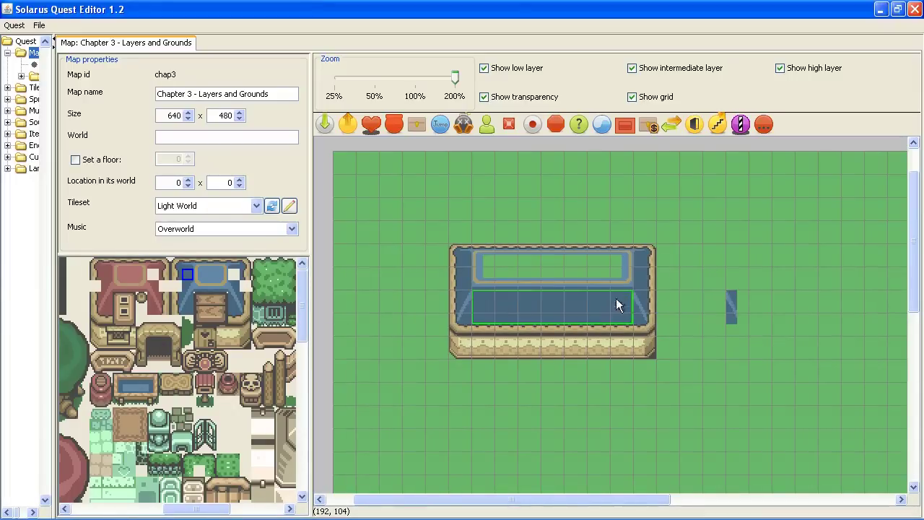
{"action": "left_click", "coordinate": [734, 312]}
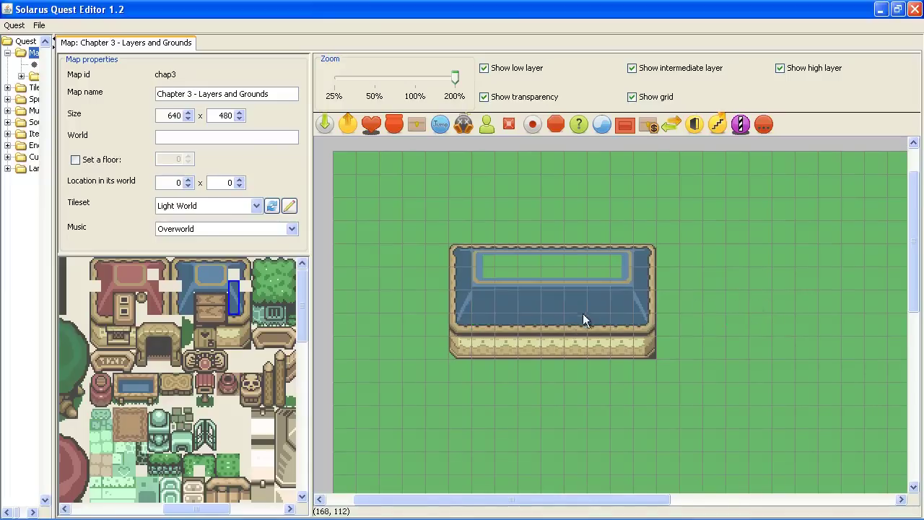
Make the inner roof frame half a grid cell taller by shortening the front fill, lowering the frame's bottom edge and stretching both side strips.
{"action": "left_click_drag", "start_coordinate": [583, 318], "coordinate": [620, 317]}
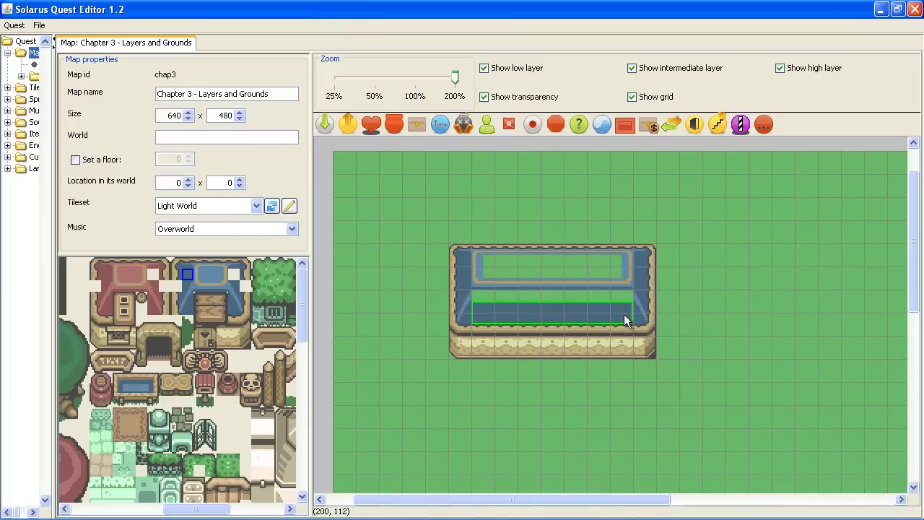
{"action": "left_click_drag", "start_coordinate": [439, 278], "coordinate": [625, 302]}
{"action": "left_click", "coordinate": [626, 270]}
{"action": "key", "text": "r"}
{"action": "left_click", "coordinate": [625, 285]}
{"action": "left_click", "coordinate": [471, 267]}
{"action": "left_click", "coordinate": [476, 268]}
{"action": "key", "text": "r"}
{"action": "left_click", "coordinate": [477, 285]}
Fill the inside of the roof frame with the light blue roof tile.
{"action": "left_click", "coordinate": [522, 266]}
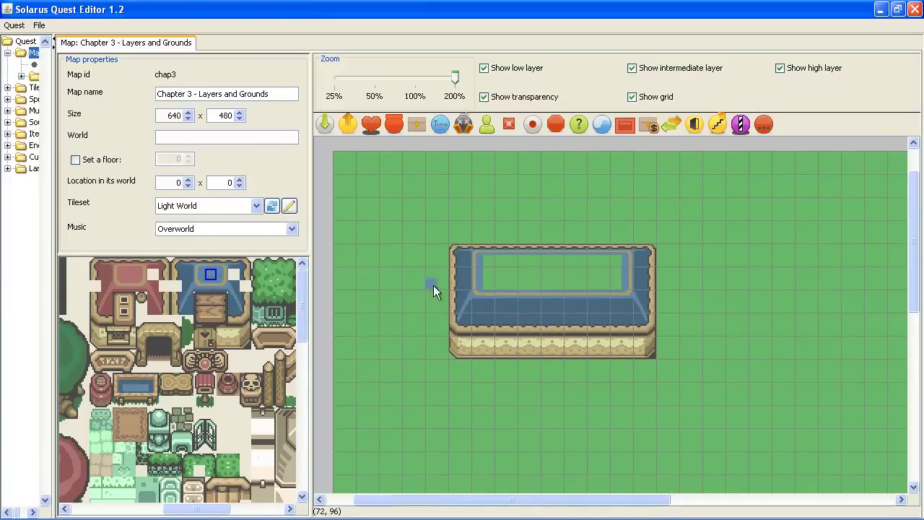
{"action": "left_click", "coordinate": [492, 271]}
{"action": "left_click_drag", "start_coordinate": [493, 268], "coordinate": [611, 285]}
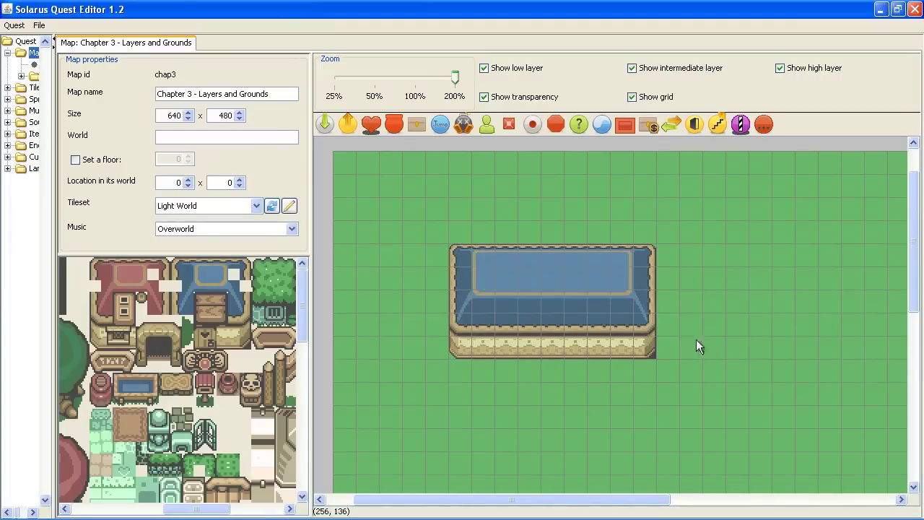
Place the dark doorway opening and its two side posts in the middle of the front wall.
{"action": "left_click", "coordinate": [151, 347]}
{"action": "left_click", "coordinate": [553, 346]}
{"action": "left_click", "coordinate": [176, 353]}
{"action": "left_click", "coordinate": [563, 341]}
{"action": "left_click", "coordinate": [134, 342]}
{"action": "left_click", "coordinate": [141, 349]}
{"action": "left_click", "coordinate": [534, 347]}
{"action": "left_click", "coordinate": [566, 338]}
Add the stone arch above the doorway and the post bases below it.
{"action": "left_click", "coordinate": [163, 328]}
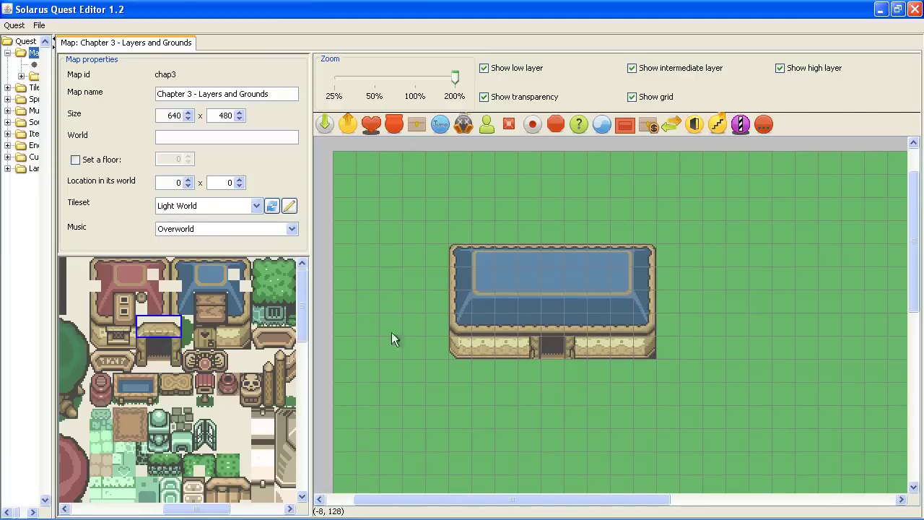
{"action": "left_click", "coordinate": [549, 323]}
{"action": "left_click", "coordinate": [146, 365]}
{"action": "left_click", "coordinate": [556, 361]}
Place one window tile in the front wall on each side of the doorway.
{"action": "left_click", "coordinate": [117, 338]}
{"action": "left_click", "coordinate": [491, 338]}
{"action": "right_click", "coordinate": [488, 345]}
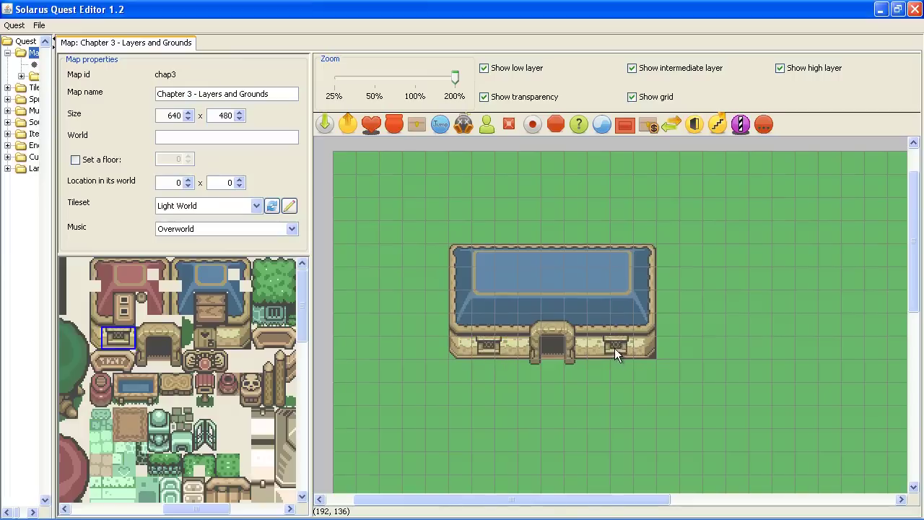
{"action": "left_click", "coordinate": [616, 348]}
{"action": "left_click", "coordinate": [796, 348]}
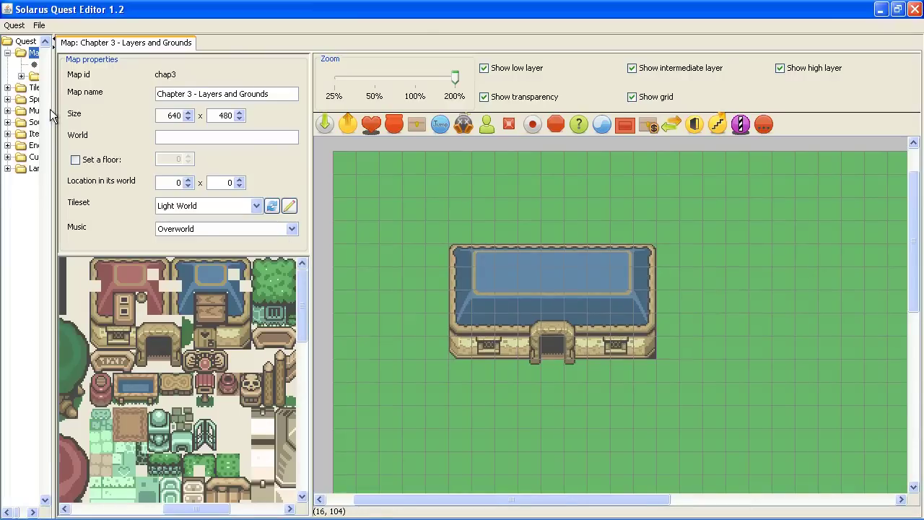
Widen the quest tree and create a new map with the id outside_store and the friendly name Outside Store.
{"action": "left_click_drag", "start_coordinate": [55, 116], "coordinate": [165, 208]}
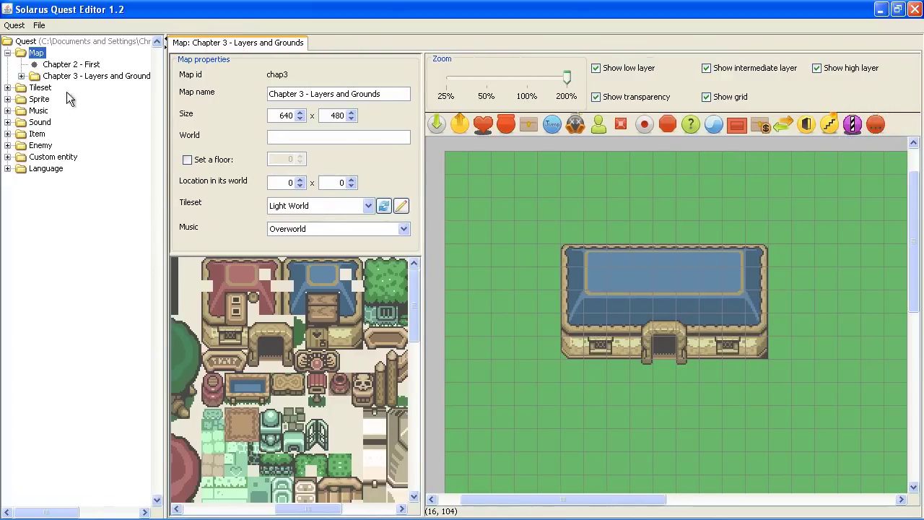
{"action": "right_click", "coordinate": [42, 55]}
{"action": "left_click", "coordinate": [56, 65]}
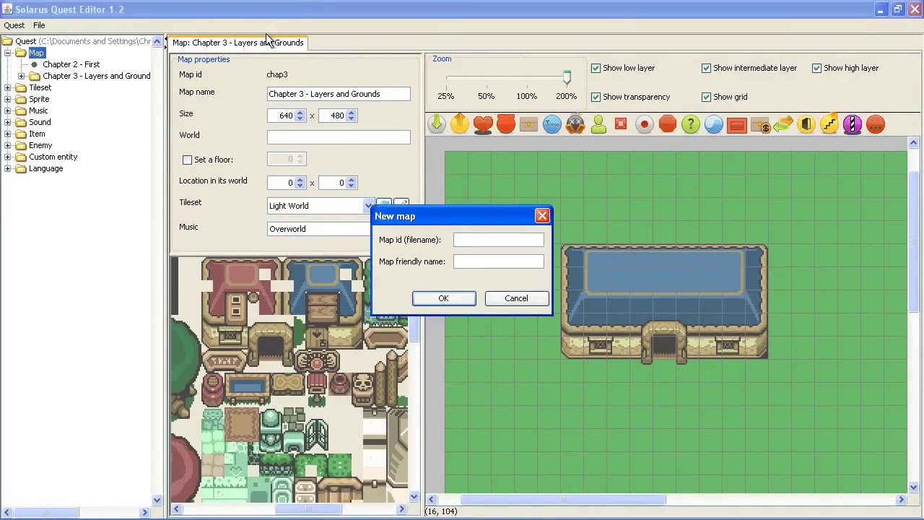
{"action": "type", "text": "outside"}
{"action": "type", "text": "_store"}
{"action": "type", "text": "Outside Store"}
{"action": "key", "text": "Return"}
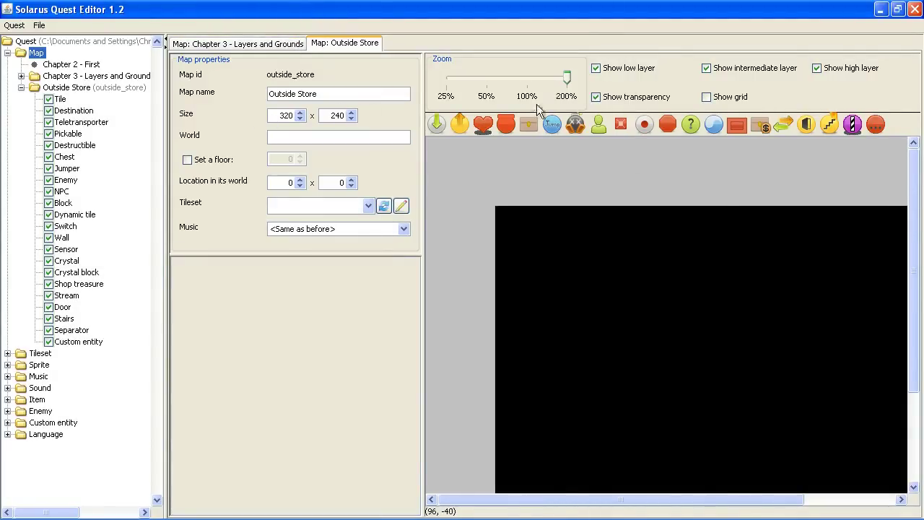
Set the new map's tileset to Light World, keeping the music as <Same as before>.
{"action": "left_click", "coordinate": [334, 208]}
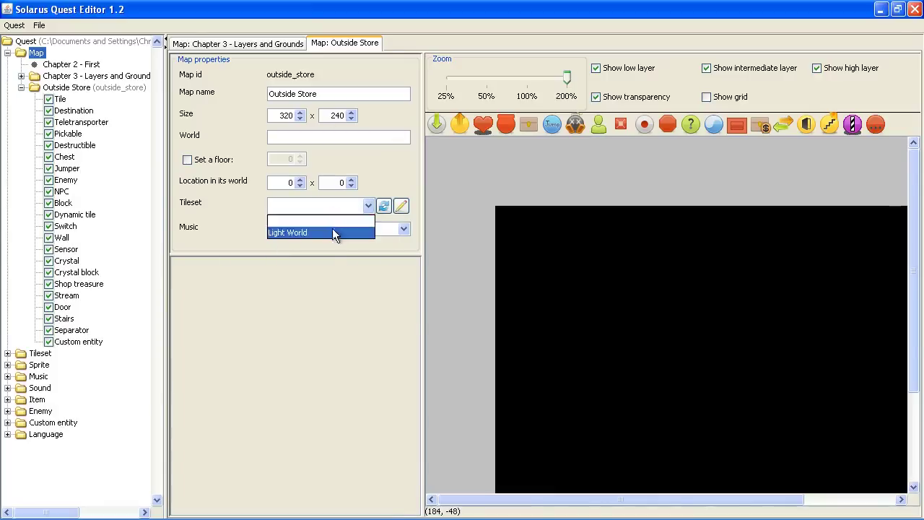
{"action": "left_click", "coordinate": [332, 232]}
{"action": "left_click", "coordinate": [336, 229]}
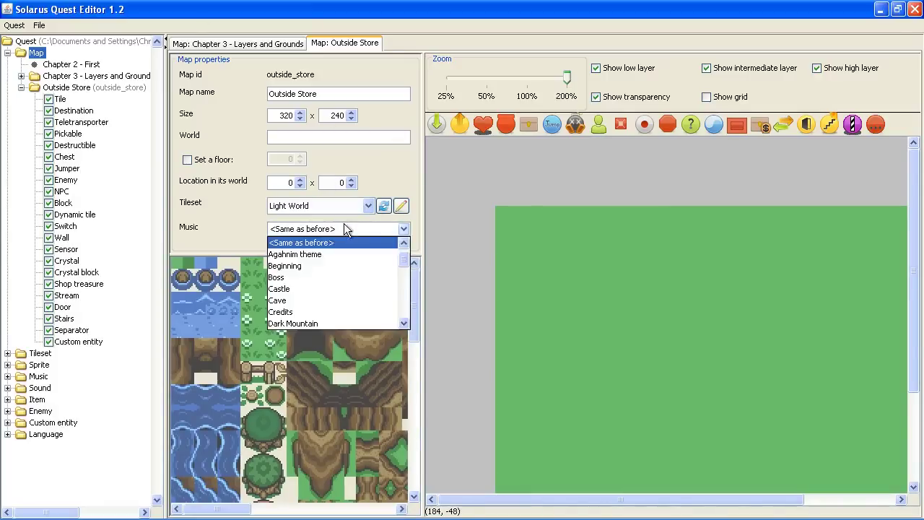
{"action": "left_click", "coordinate": [462, 181]}
Copy the whole house from the Chapter 3 map and paste it near the upper left of the Outside Store map.
{"action": "left_click", "coordinate": [268, 44]}
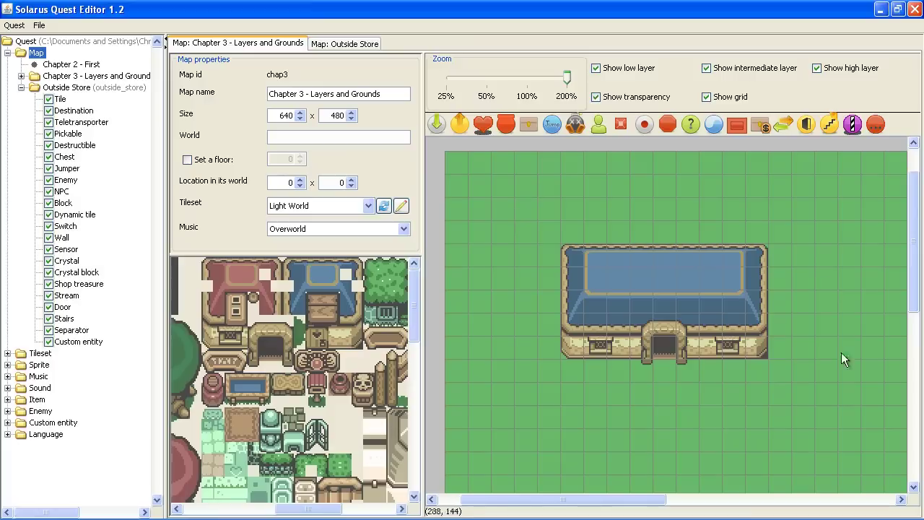
{"action": "left_click_drag", "start_coordinate": [526, 221], "coordinate": [839, 441]}
{"action": "left_click", "coordinate": [345, 45]}
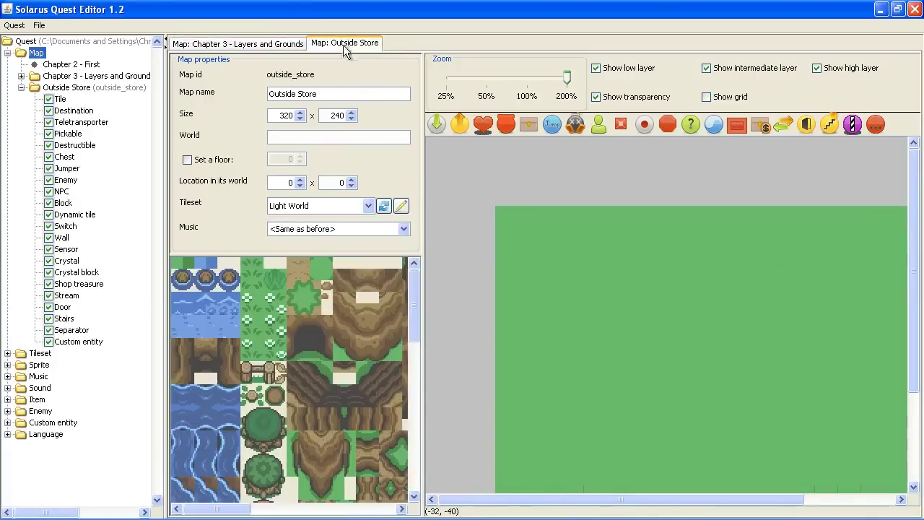
{"action": "key", "text": "ctrl+v"}
{"action": "left_click", "coordinate": [624, 302]}
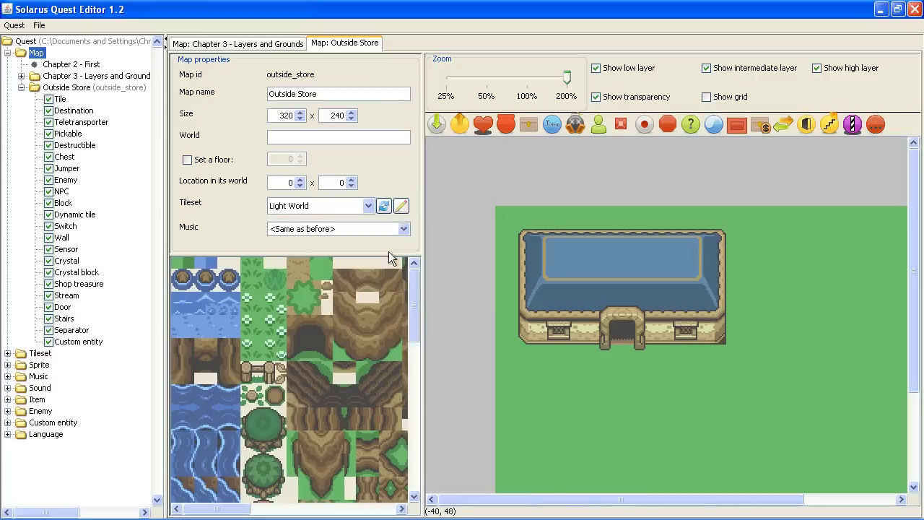
Examine the building, tree and decoration tiles of the Light World tileset beside the pasted house.
{"action": "middle_click_drag", "start_coordinate": [361, 330], "coordinate": [162, 370]}
{"action": "middle_click_drag", "start_coordinate": [290, 373], "coordinate": [237, 376]}
{"action": "scroll", "coordinate": [237, 376], "scroll_direction": "right", "scroll_amount": 3}
{"action": "scroll", "coordinate": [793, 338], "scroll_direction": "right", "scroll_amount": 3}
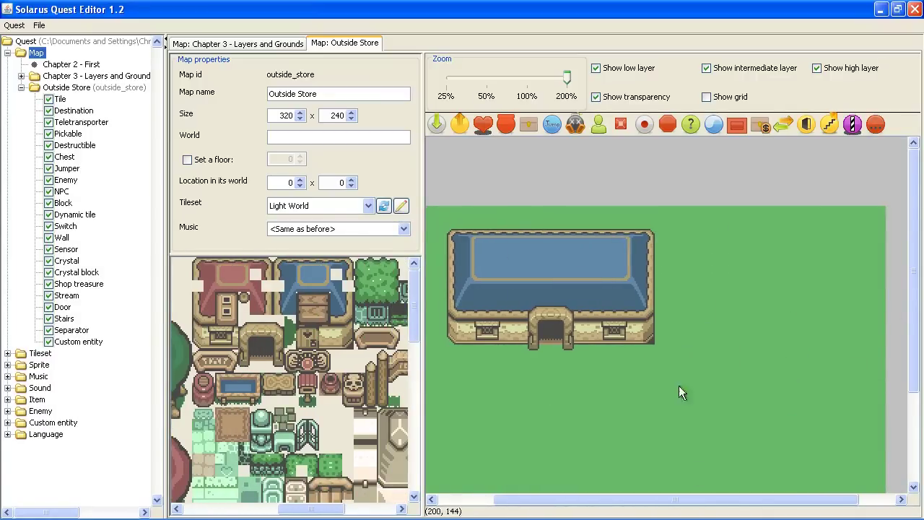
{"action": "scroll", "coordinate": [633, 276], "scroll_direction": "left", "scroll_amount": 3}
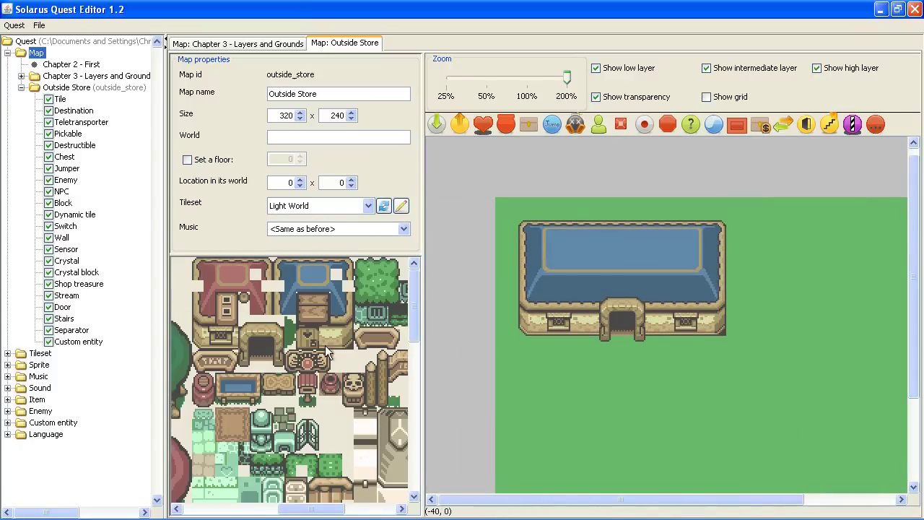
{"action": "scroll", "coordinate": [332, 339], "scroll_direction": "right", "scroll_amount": 5}
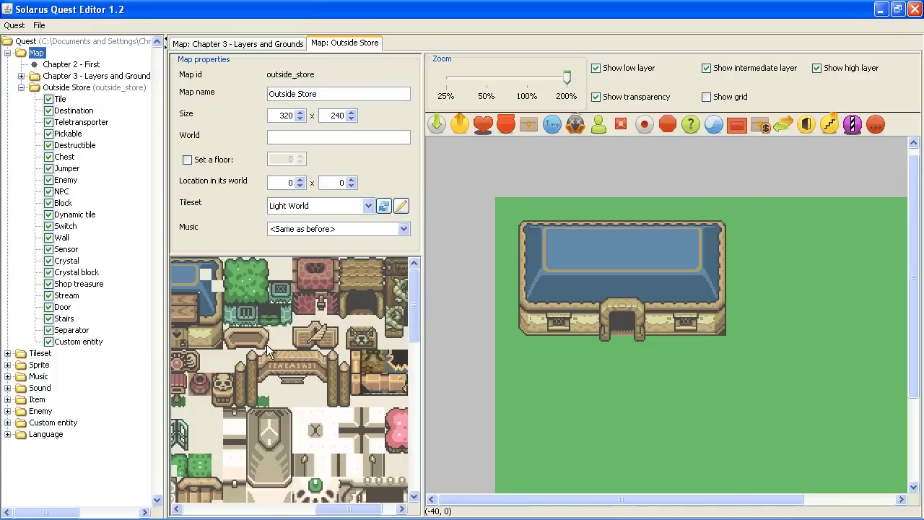
{"action": "middle_click_drag", "start_coordinate": [355, 362], "coordinate": [607, 368]}
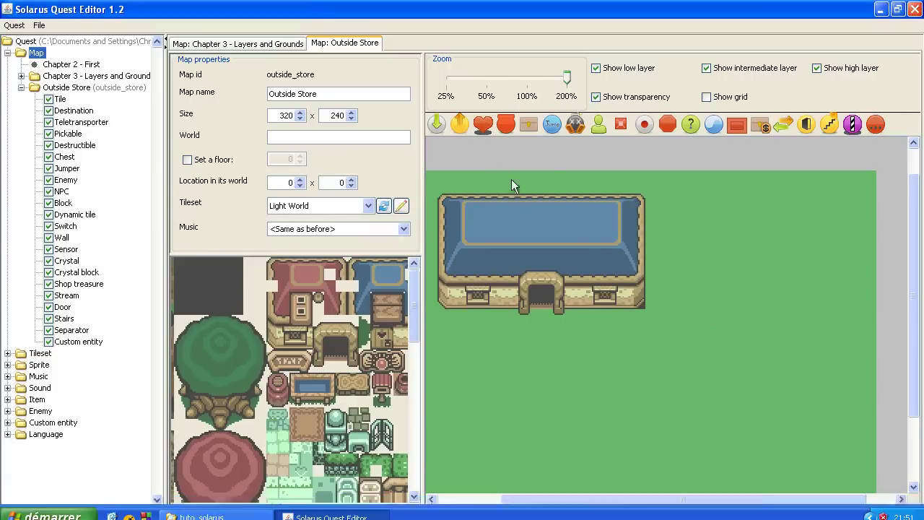
{"action": "scroll", "coordinate": [615, 378], "scroll_direction": "left", "scroll_amount": 2}
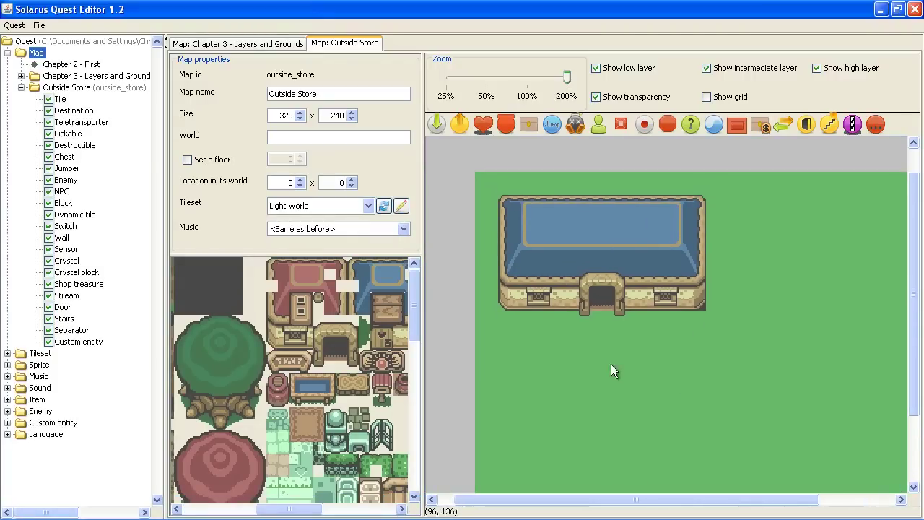
Compare the house on the Chapter 3 map with its copy on the Outside Store map, ending on the Chapter 3 map.
{"action": "left_click", "coordinate": [257, 43]}
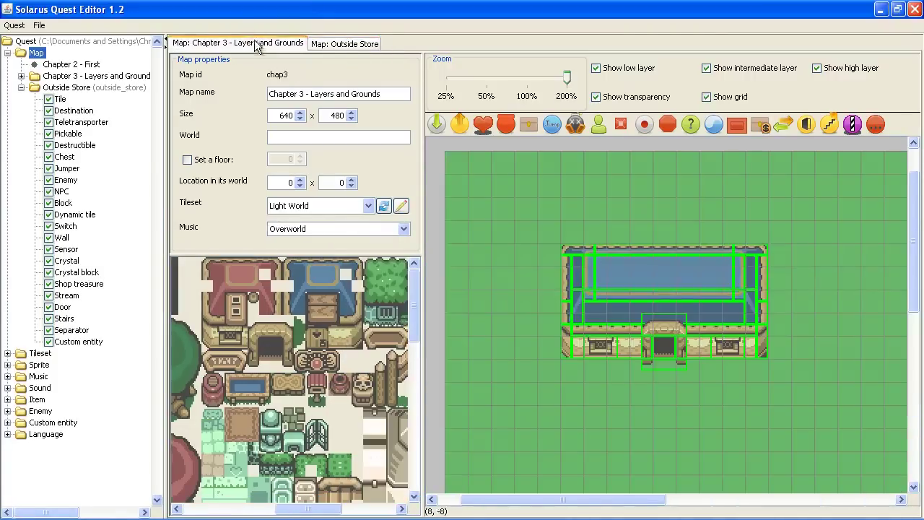
{"action": "left_click", "coordinate": [592, 438]}
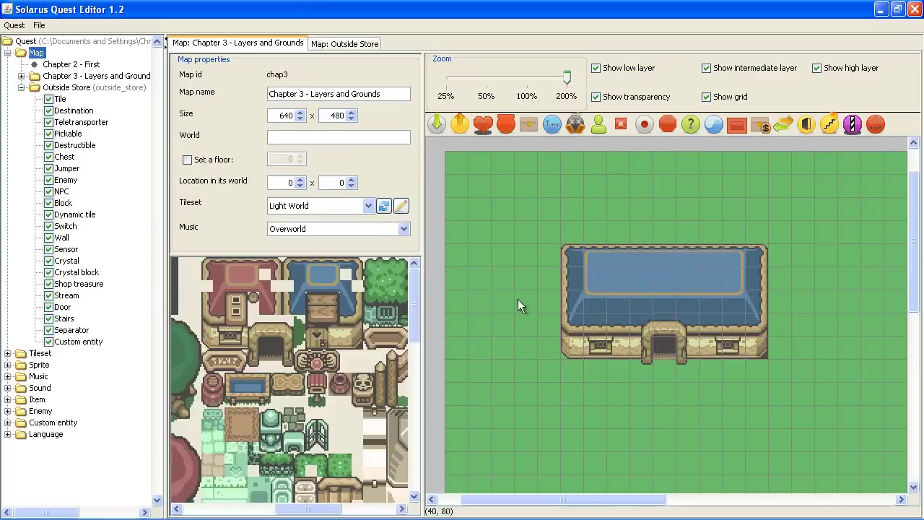
{"action": "left_click", "coordinate": [343, 44]}
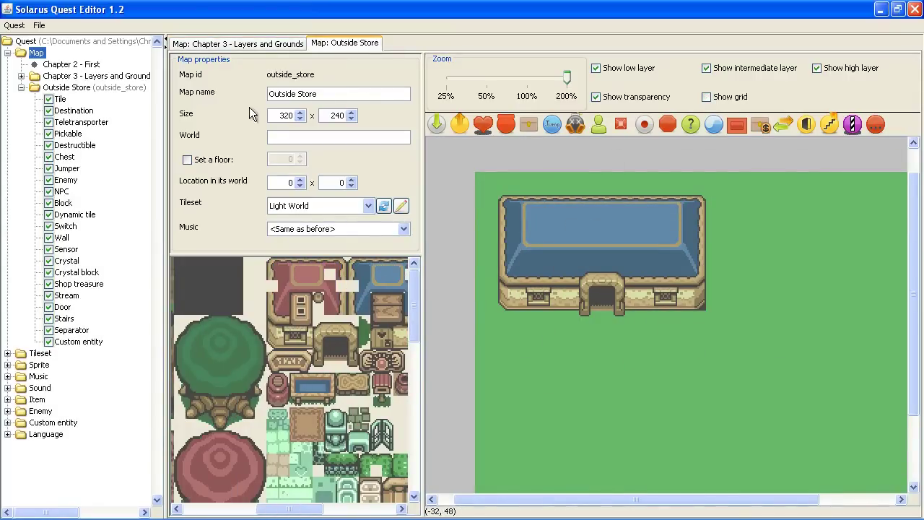
{"action": "left_click", "coordinate": [217, 43]}
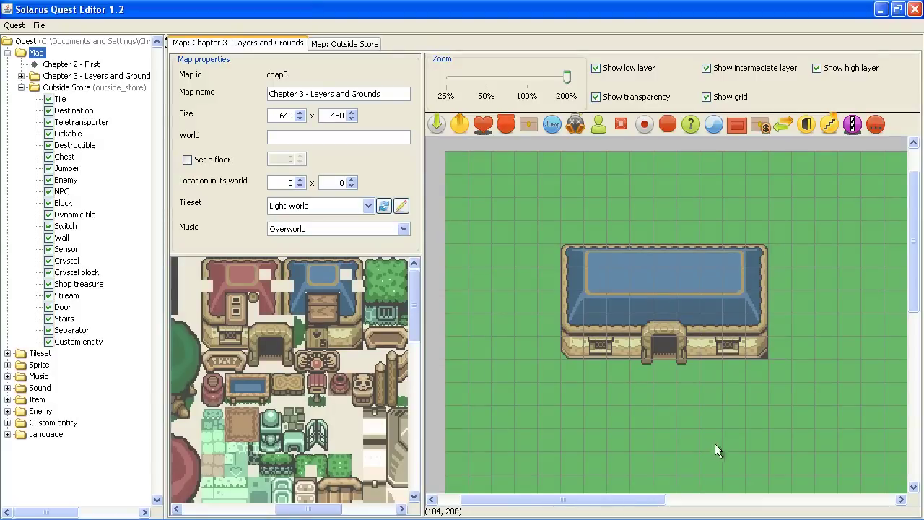
Shift the arch tile above the house's doorway down slightly and move it back to its original place.
{"action": "middle_click_drag", "start_coordinate": [777, 419], "coordinate": [734, 313]}
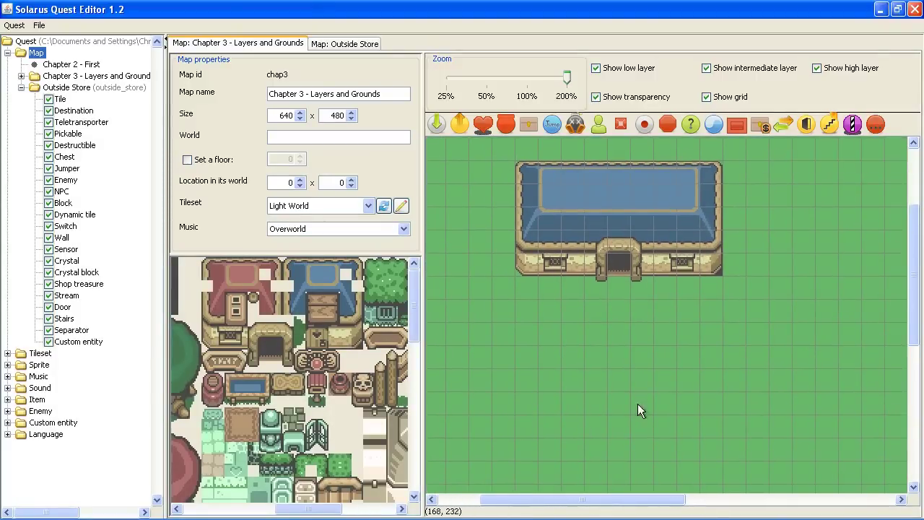
{"action": "left_click", "coordinate": [619, 243]}
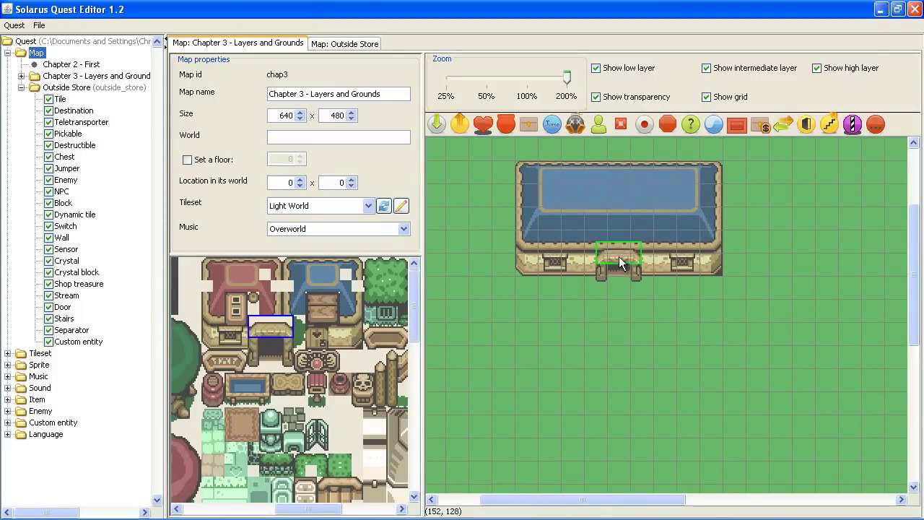
{"action": "left_click_drag", "start_coordinate": [619, 256], "coordinate": [618, 244]}
{"action": "left_click", "coordinate": [777, 305]}
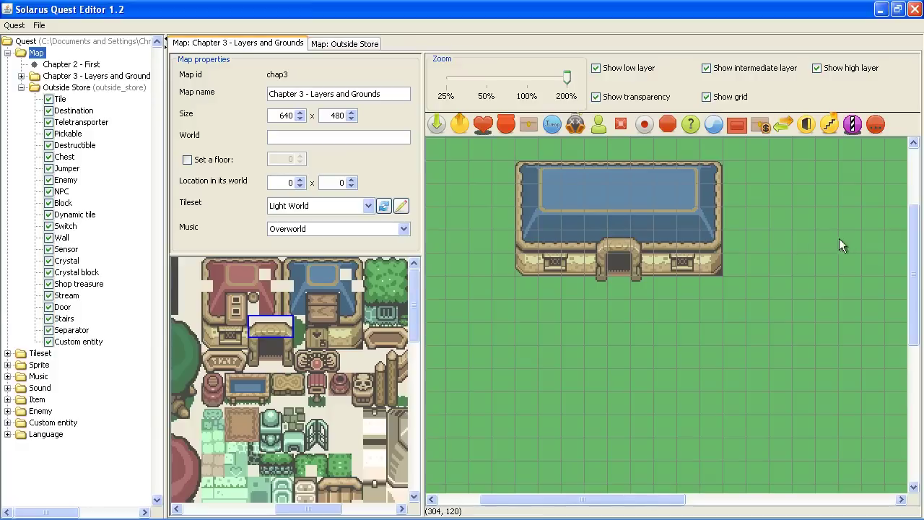
Send the arch tile above the doorway to the back of the low layer.
{"action": "left_click", "coordinate": [664, 244]}
{"action": "left_click", "coordinate": [694, 283]}
{"action": "left_click", "coordinate": [620, 251]}
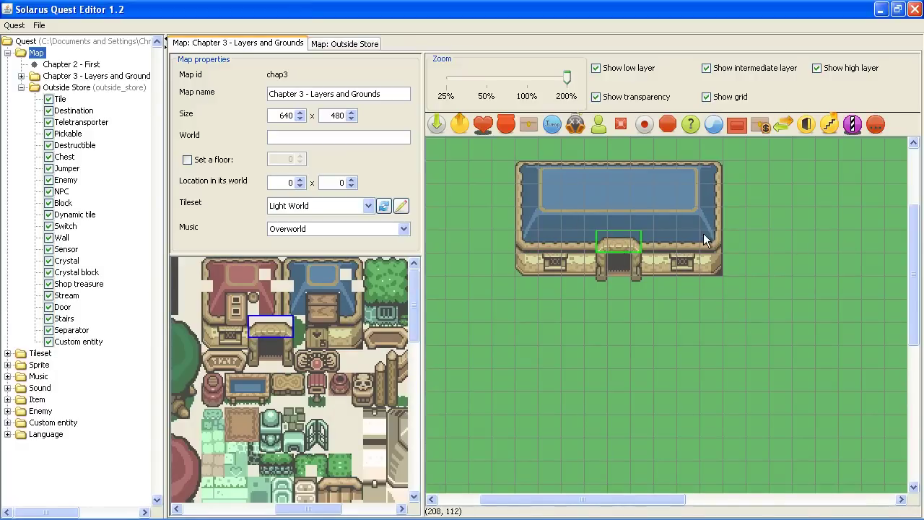
{"action": "right_click", "coordinate": [628, 241]}
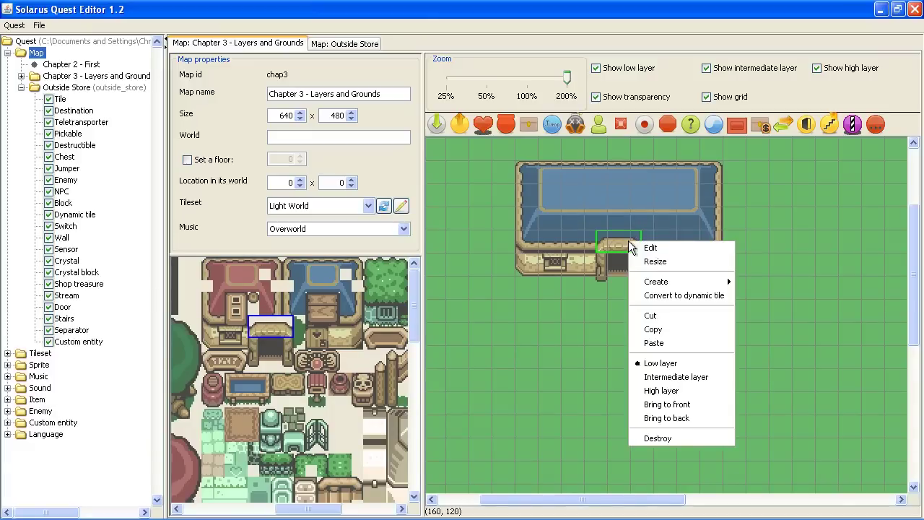
{"action": "left_click", "coordinate": [691, 418]}
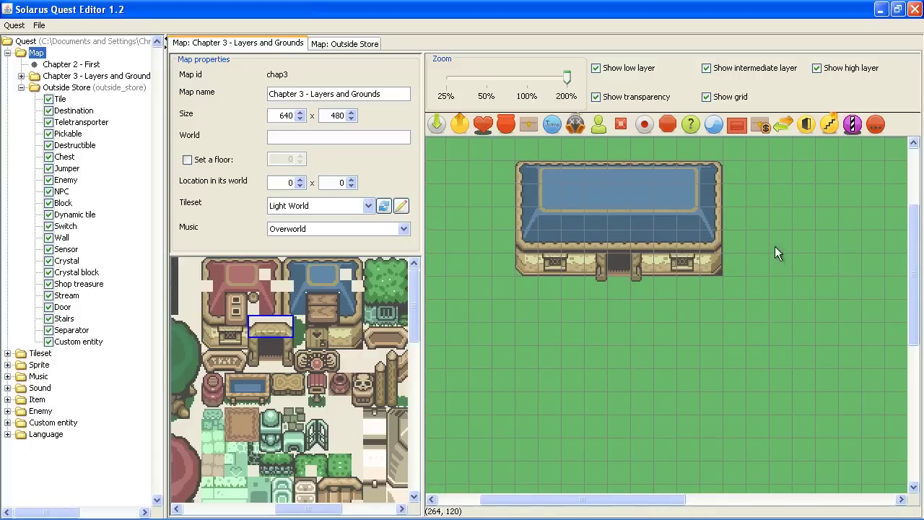
Send the trim along the front wall and the lower blue roof tile to the back, behind the doorway arch.
{"action": "right_click", "coordinate": [656, 241]}
{"action": "left_click", "coordinate": [639, 245]}
{"action": "left_click", "coordinate": [641, 244]}
{"action": "right_click", "coordinate": [651, 242]}
{"action": "left_click", "coordinate": [704, 420]}
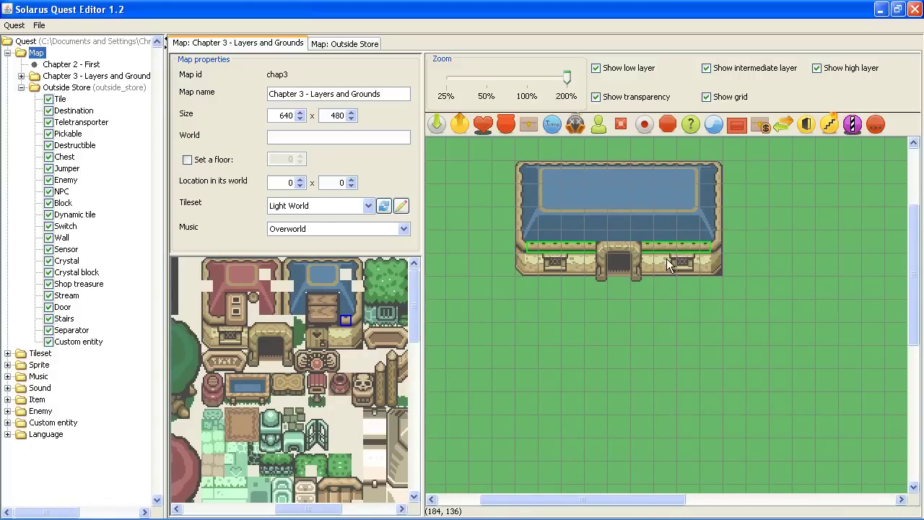
{"action": "left_click", "coordinate": [654, 319]}
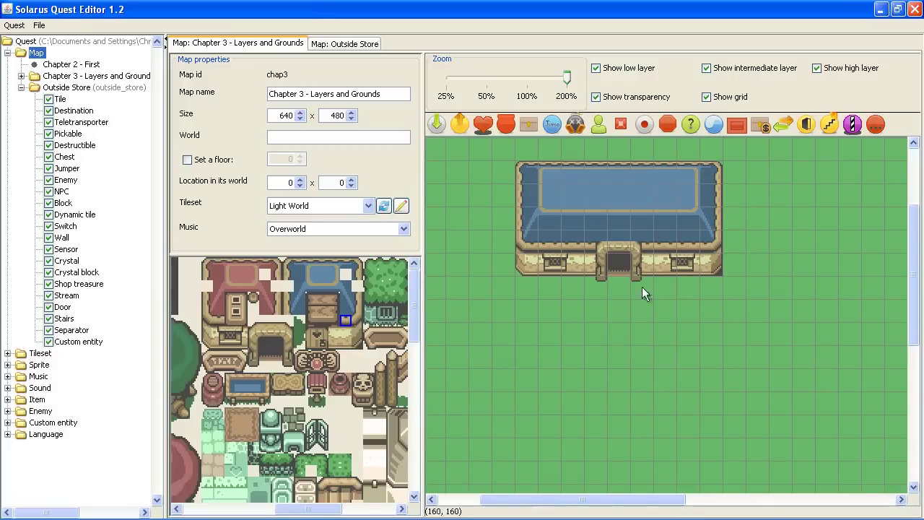
{"action": "left_click", "coordinate": [606, 236]}
{"action": "right_click", "coordinate": [663, 226]}
{"action": "left_click", "coordinate": [727, 403]}
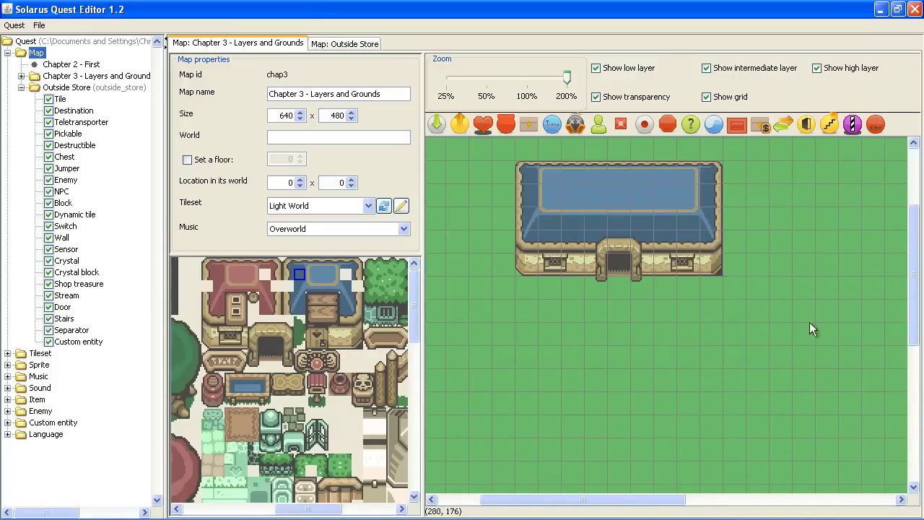
Delete the arch tile above the doorway and undo the deletion.
{"action": "left_click", "coordinate": [616, 237]}
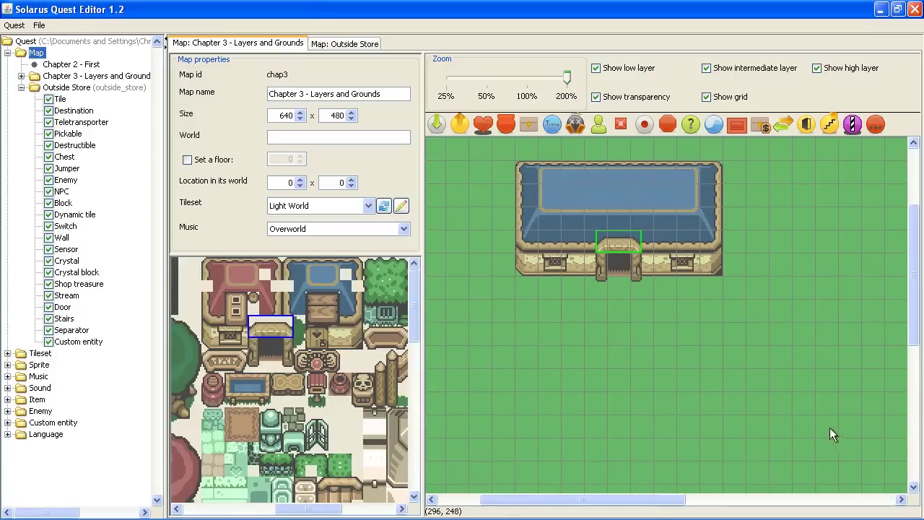
{"action": "key", "text": "Delete"}
{"action": "key", "text": "ctrl+z"}
{"action": "right_click", "coordinate": [615, 234]}
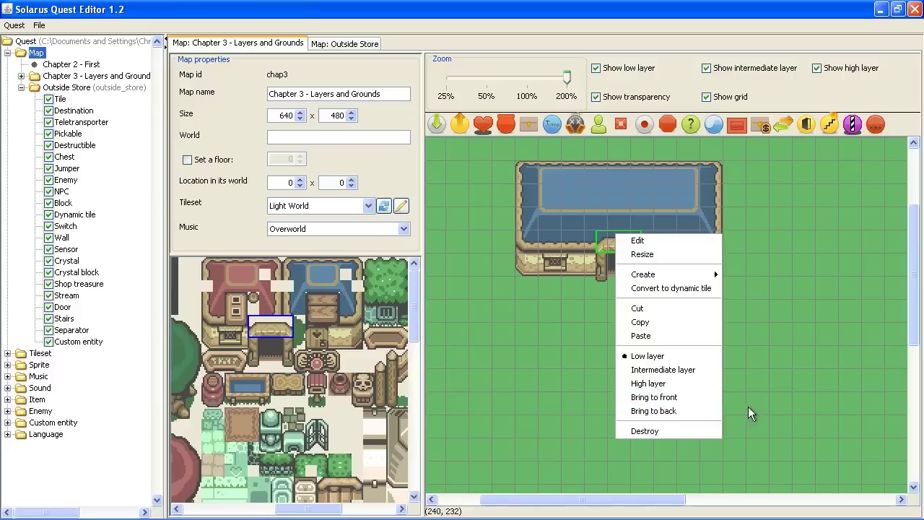
{"action": "left_click", "coordinate": [770, 346]}
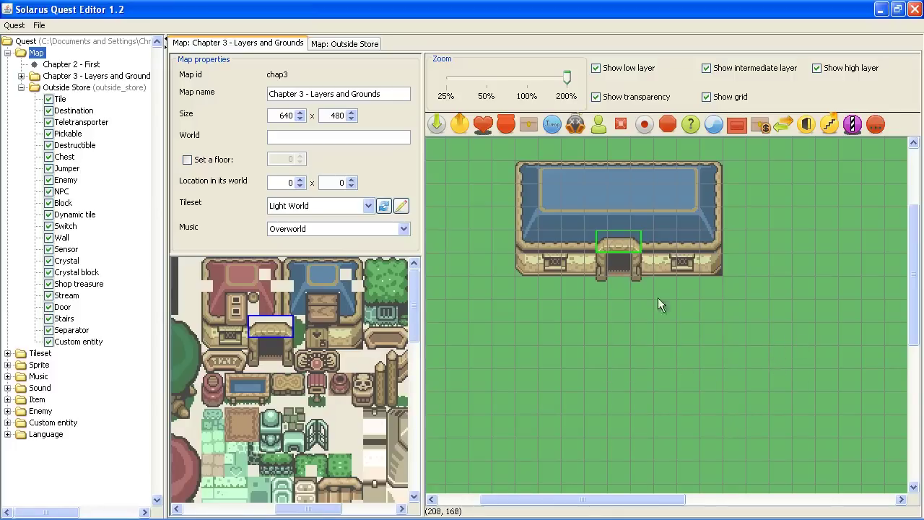
{"action": "left_click", "coordinate": [39, 25]}
{"action": "left_click", "coordinate": [51, 81]}
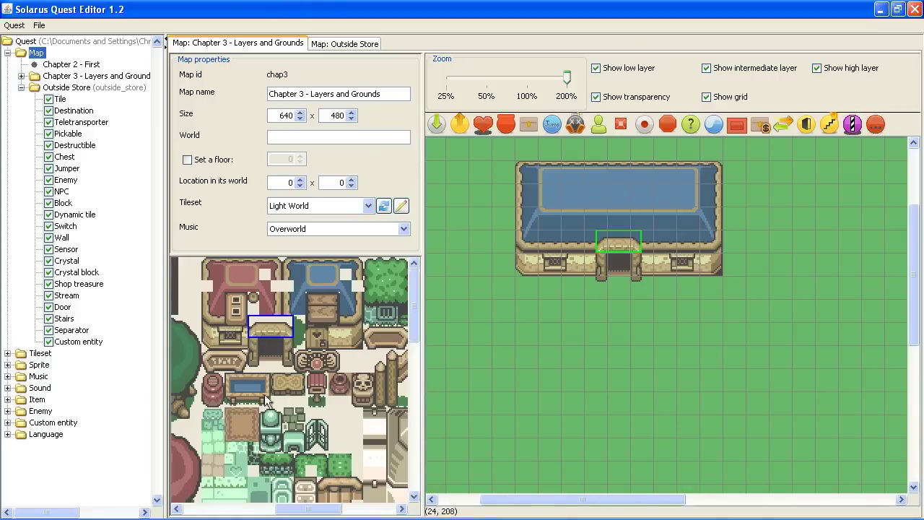
Narrow the quest tree and place the centre tile of the large green tree's crown below the house.
{"action": "middle_click_drag", "start_coordinate": [259, 394], "coordinate": [338, 379]}
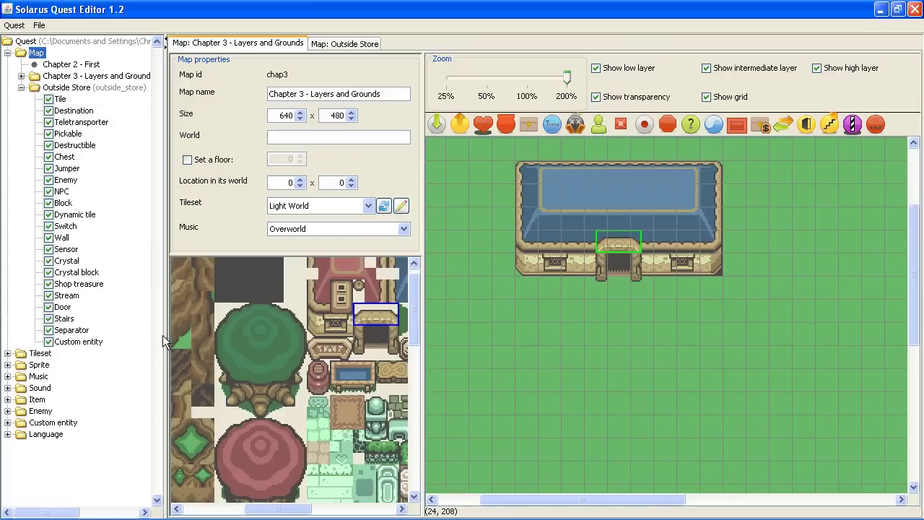
{"action": "left_click_drag", "start_coordinate": [165, 332], "coordinate": [102, 334]}
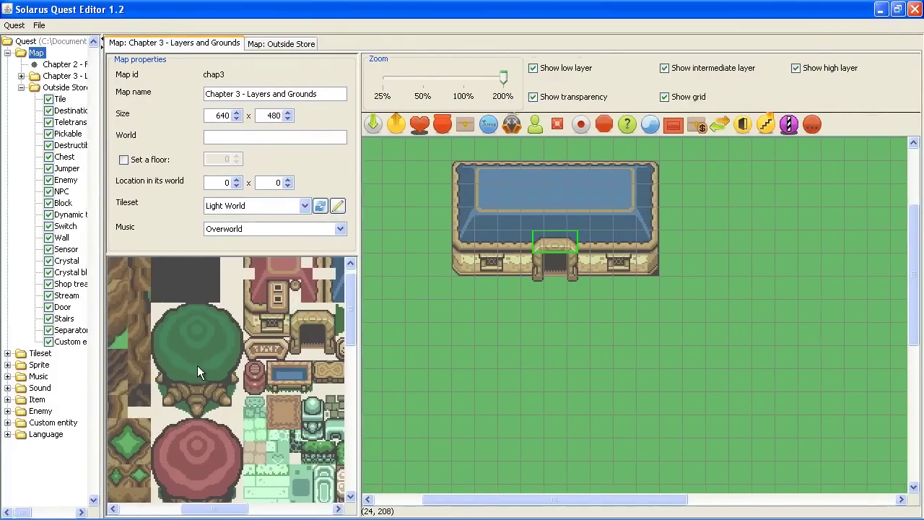
{"action": "left_click", "coordinate": [206, 335]}
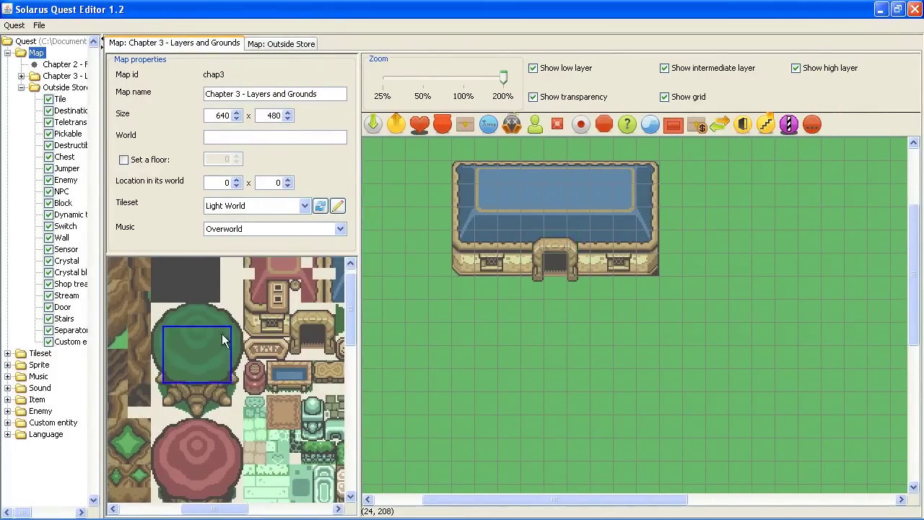
{"action": "scroll", "coordinate": [195, 339], "scroll_direction": "down", "scroll_amount": 2}
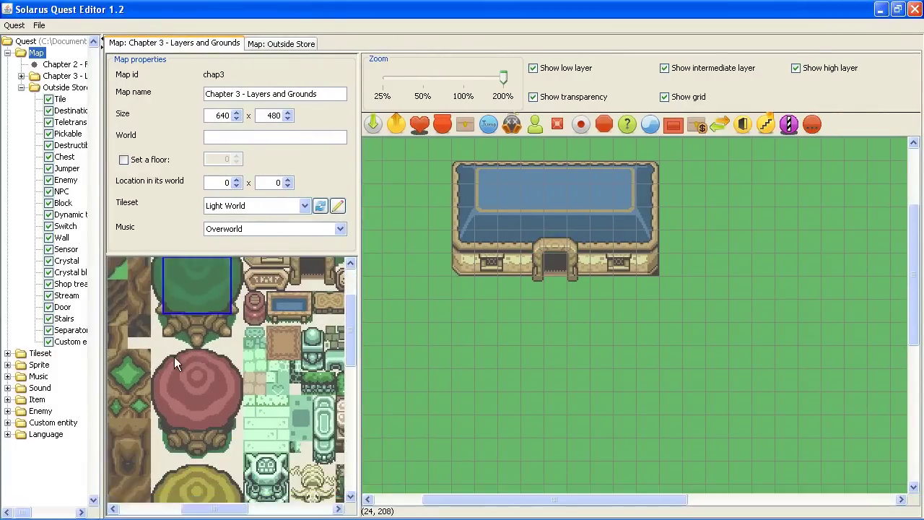
{"action": "scroll", "coordinate": [169, 383], "scroll_direction": "down", "scroll_amount": 4}
{"action": "scroll", "coordinate": [155, 434], "scroll_direction": "up", "scroll_amount": 4}
{"action": "scroll", "coordinate": [248, 404], "scroll_direction": "up", "scroll_amount": 1}
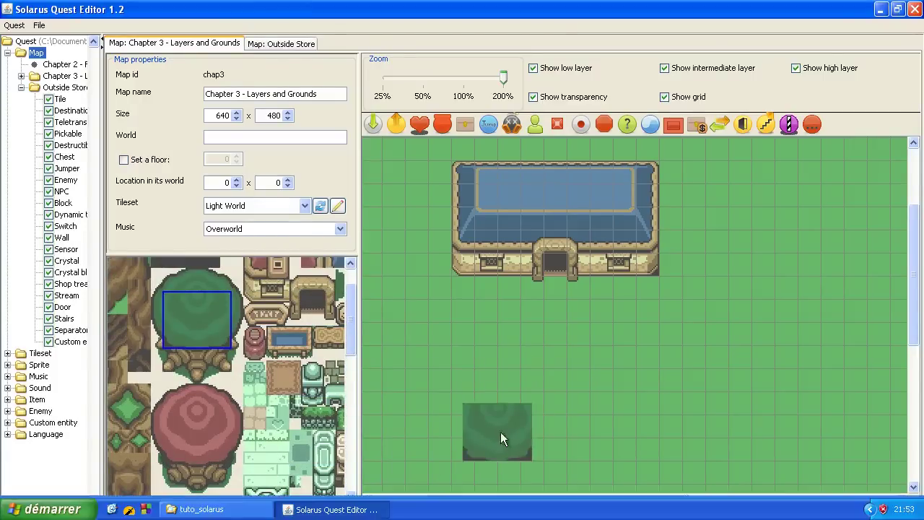
{"action": "left_click", "coordinate": [503, 402]}
Add the right, left and top edge tiles around the green tree crown's centre.
{"action": "left_click_drag", "start_coordinate": [233, 281], "coordinate": [241, 335]}
{"action": "left_click", "coordinate": [547, 393]}
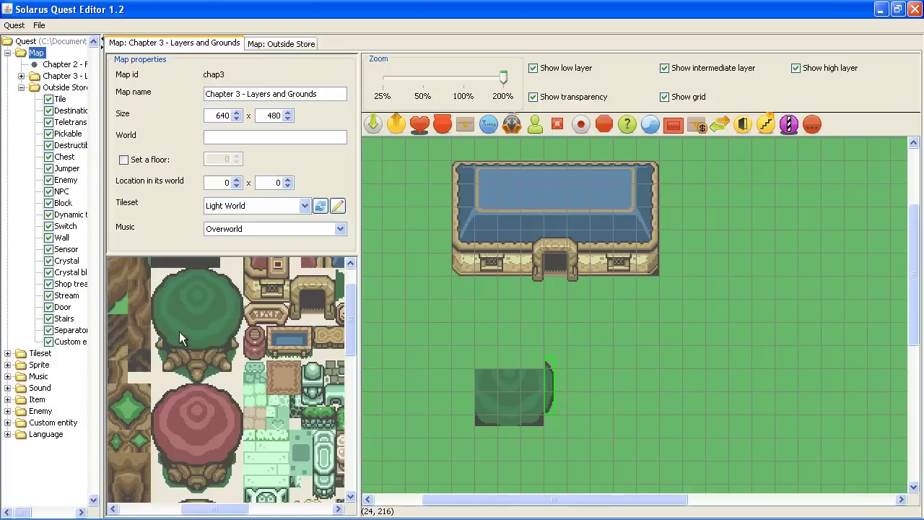
{"action": "left_click", "coordinate": [151, 315]}
{"action": "left_click", "coordinate": [464, 383]}
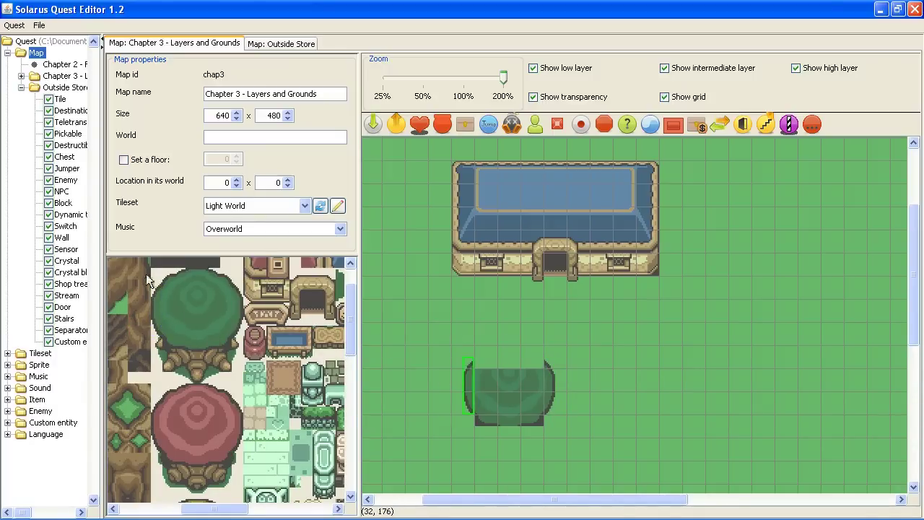
{"action": "left_click", "coordinate": [205, 278]}
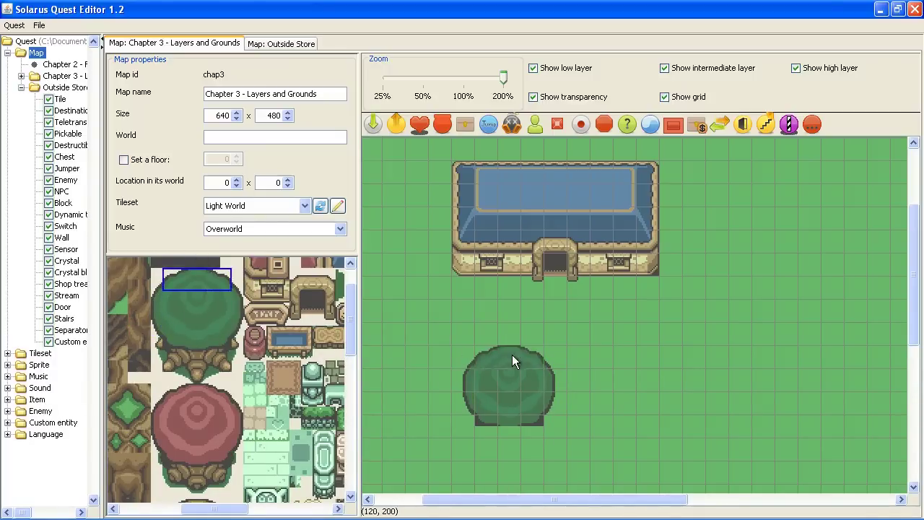
{"action": "left_click", "coordinate": [512, 354]}
Build the tree's trunk beneath the crown from the main root tile, the bottom tip and the right and left side tiles.
{"action": "left_click", "coordinate": [226, 366]}
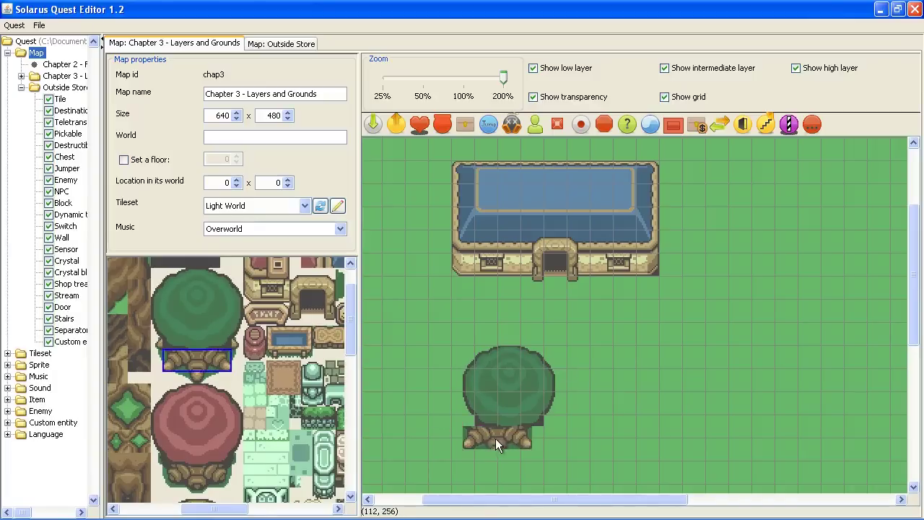
{"action": "left_click", "coordinate": [508, 438]}
{"action": "left_click", "coordinate": [194, 376]}
{"action": "left_click", "coordinate": [504, 453]}
{"action": "left_click", "coordinate": [232, 341]}
{"action": "left_click", "coordinate": [545, 427]}
{"action": "left_click", "coordinate": [158, 344]}
{"action": "left_click", "coordinate": [466, 429]}
Select the tree's trunk and root tiles to inspect the separate pieces, and clear the selection.
{"action": "left_click", "coordinate": [506, 438]}
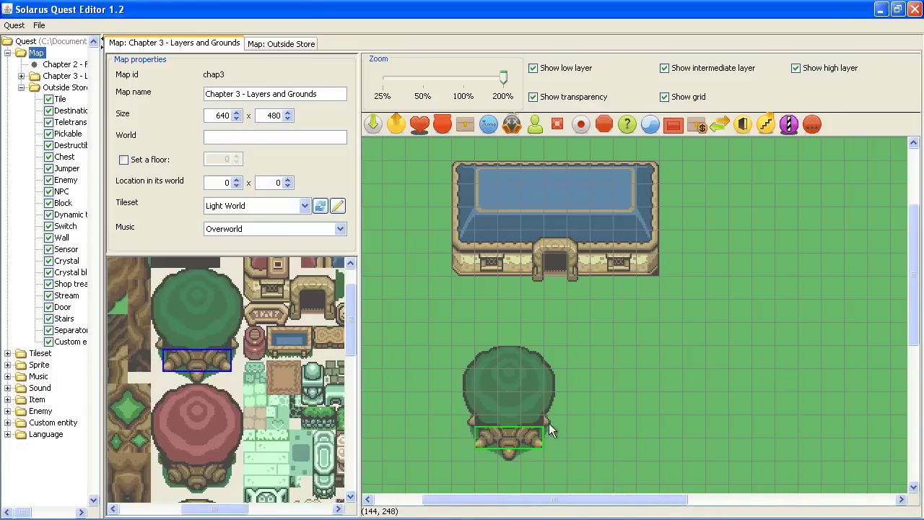
{"action": "left_click", "coordinate": [549, 423]}
{"action": "left_click", "coordinate": [508, 455], "text": "ctrl"}
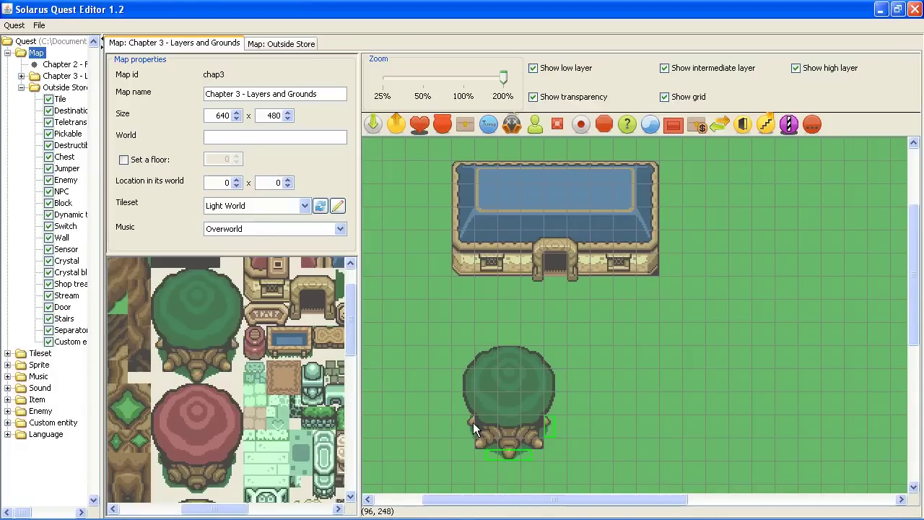
{"action": "left_click_drag", "start_coordinate": [453, 402], "coordinate": [555, 460]}
{"action": "left_click", "coordinate": [634, 382]}
Move the crown's left edge tile inward over the crown, and cancel closing the Chapter 3 map.
{"action": "left_click_drag", "start_coordinate": [467, 386], "coordinate": [468, 384]}
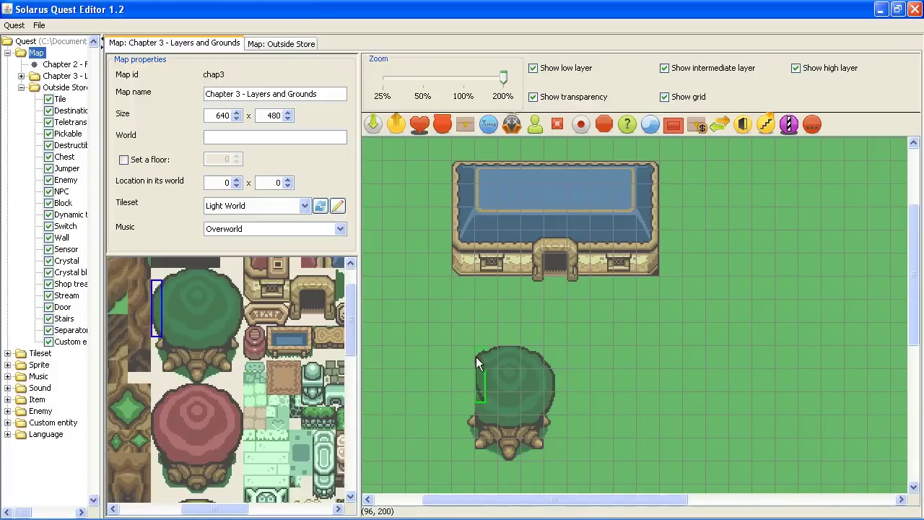
{"action": "key", "text": "ctrl+w"}
{"action": "left_click", "coordinate": [577, 310]}
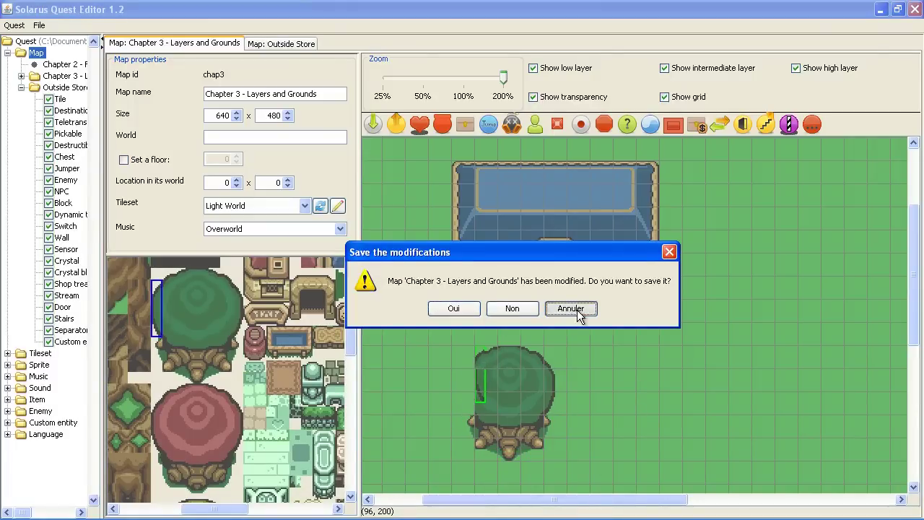
Move the crown's left edge tile back to the crown's outer side, and select the crown's centre and edge tiles together.
{"action": "mouse_move", "coordinate": [479, 395]}
{"action": "left_mouse_down"}
{"action": "mouse_move", "coordinate": [467, 390]}
{"action": "mouse_move", "coordinate": [470, 399]}
{"action": "left_mouse_up"}
{"action": "left_click", "coordinate": [529, 378], "text": "ctrl"}
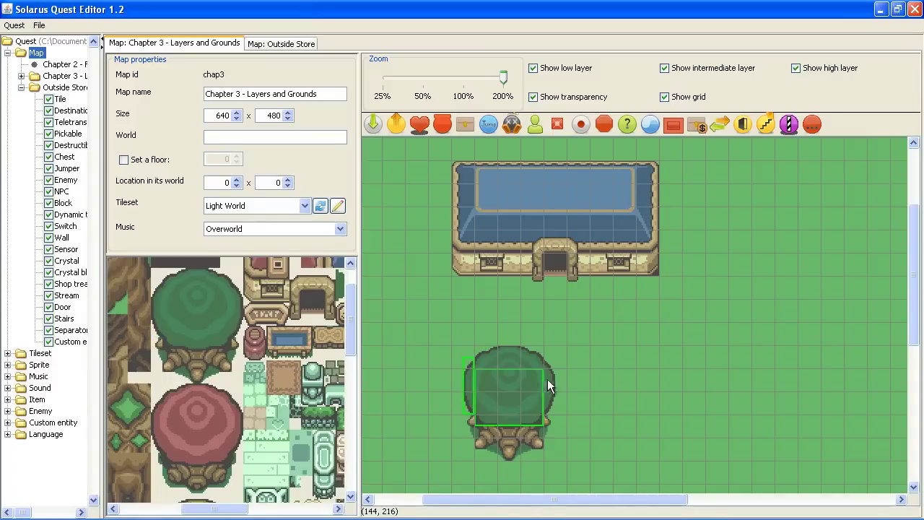
{"action": "left_click", "coordinate": [528, 358], "text": "ctrl"}
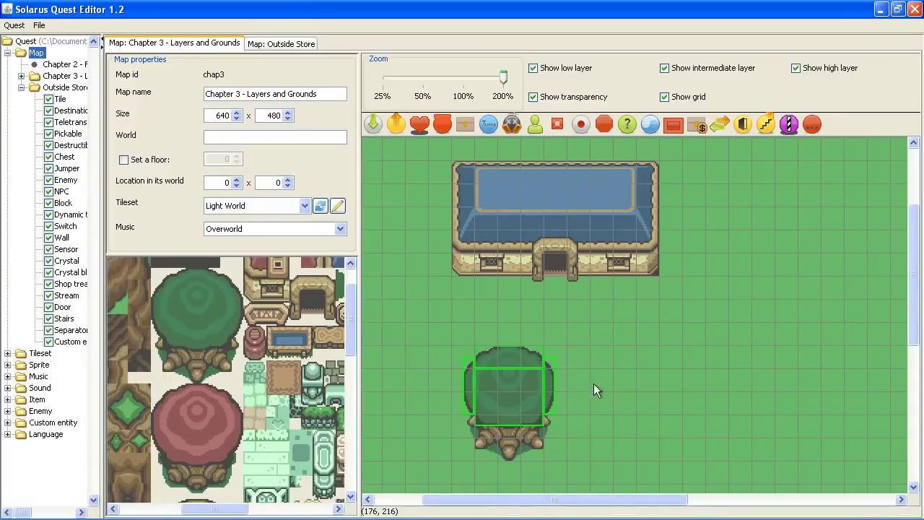
{"action": "left_click", "coordinate": [533, 388], "text": "ctrl"}
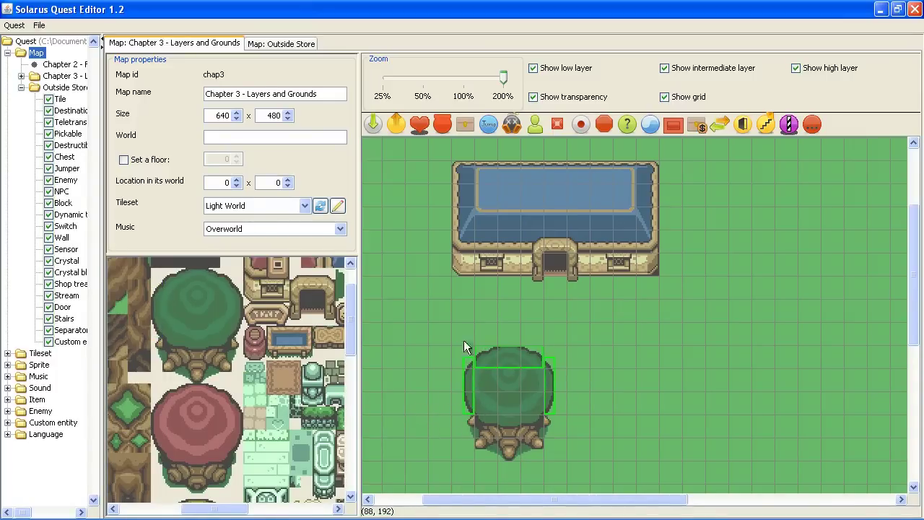
{"action": "left_click", "coordinate": [525, 388], "text": "ctrl"}
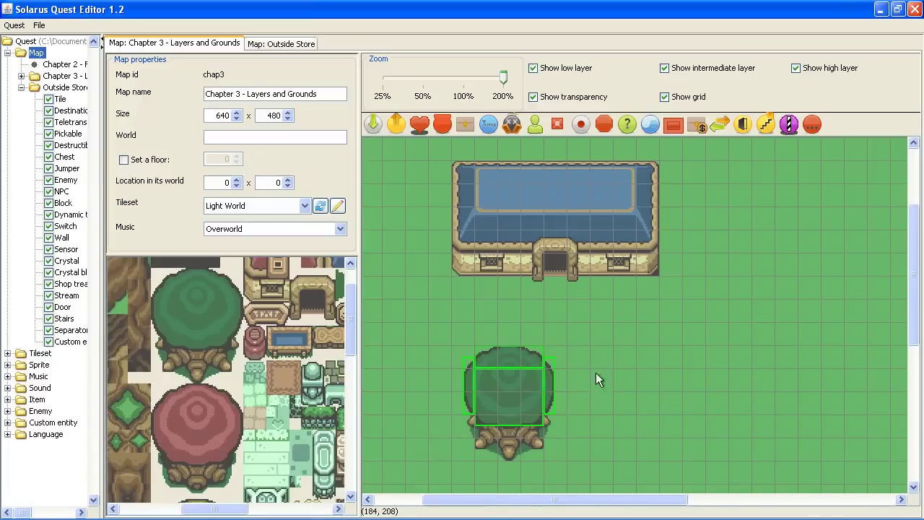
Check which layer the selected crown tiles are on, and compare it with the layer of the main root tile.
{"action": "right_click", "coordinate": [526, 375]}
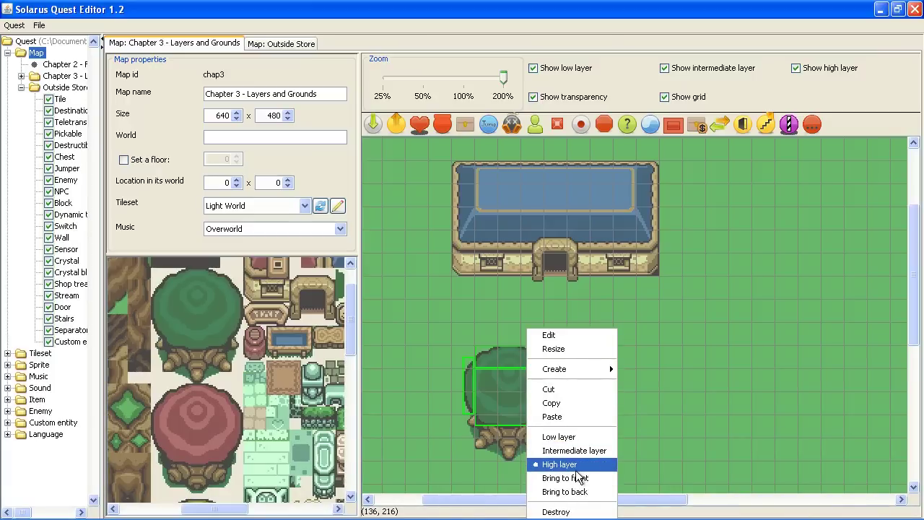
{"action": "left_click", "coordinate": [645, 428]}
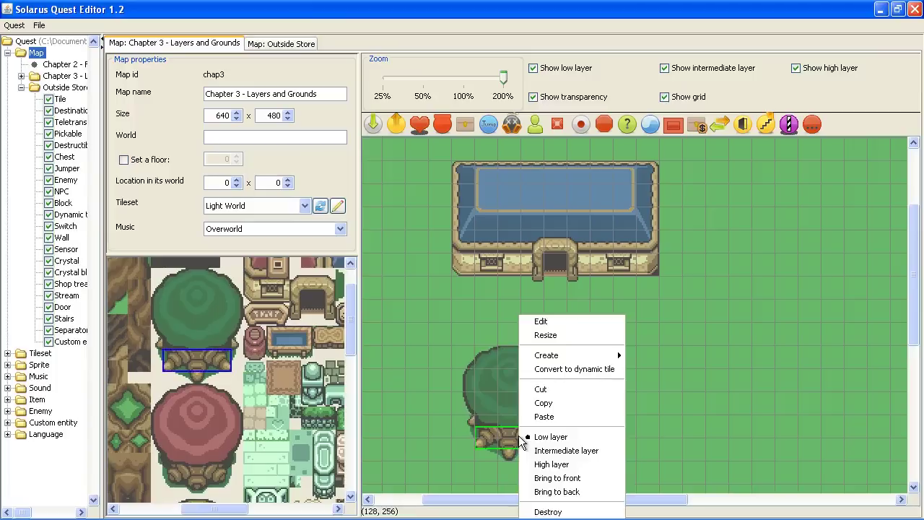
{"action": "right_click", "coordinate": [517, 435]}
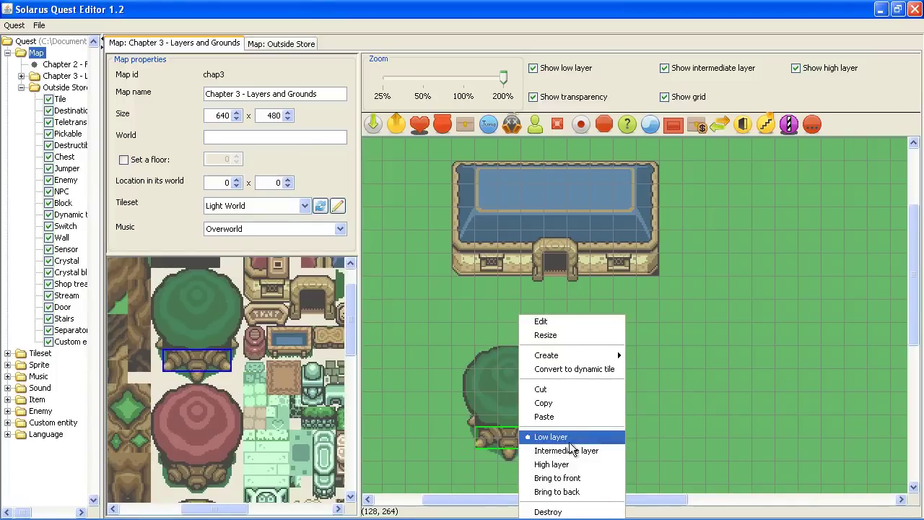
{"action": "left_click", "coordinate": [744, 398]}
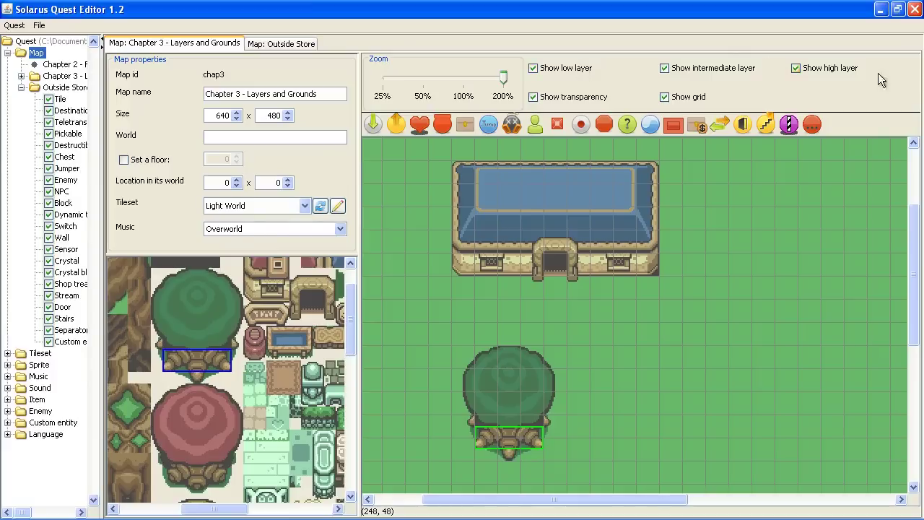
Hide and show the high layer, then the low layer, to examine which parts of the tree and house belong to each.
{"action": "left_click", "coordinate": [838, 68]}
{"action": "left_click_drag", "start_coordinate": [359, 306], "coordinate": [316, 404]}
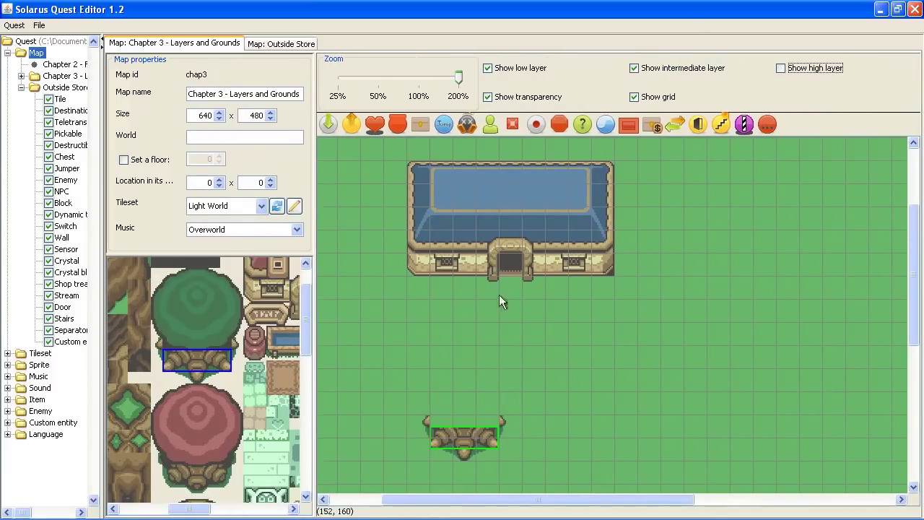
{"action": "left_click", "coordinate": [812, 69]}
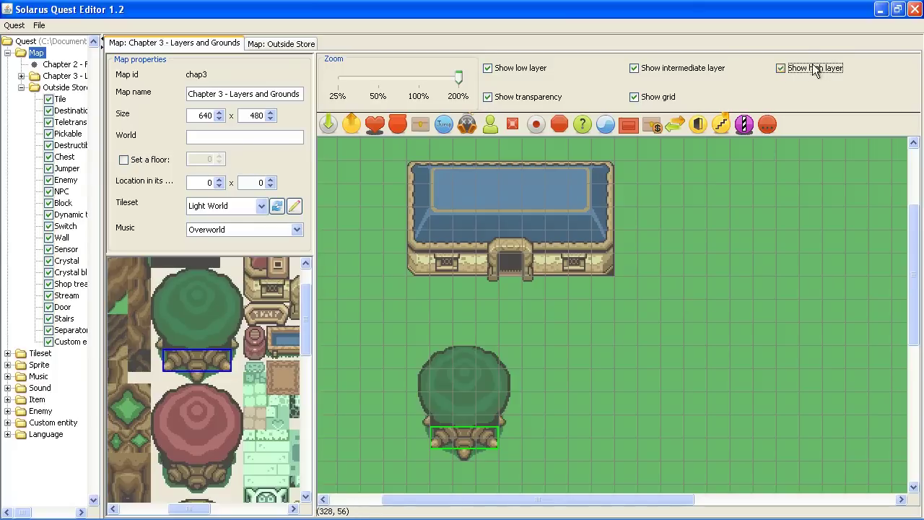
{"action": "left_click", "coordinate": [524, 71]}
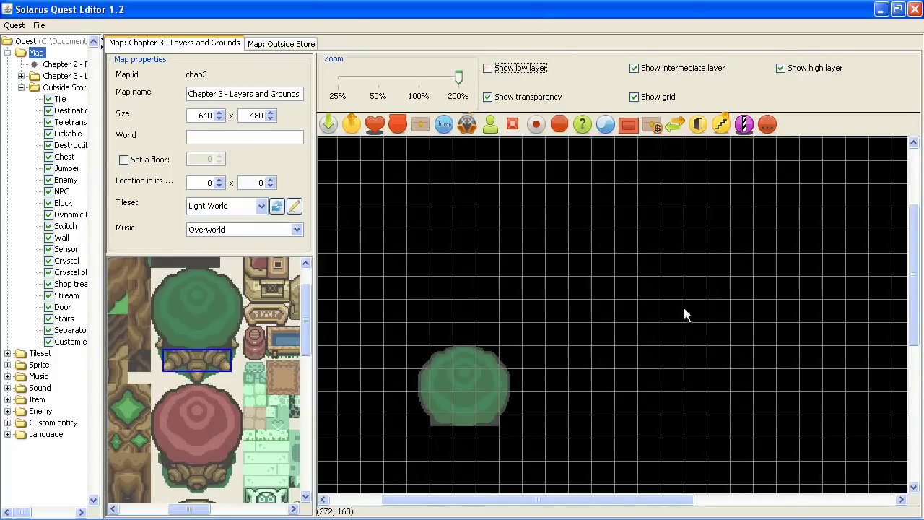
{"action": "middle_click_drag", "start_coordinate": [686, 354], "coordinate": [703, 332]}
{"action": "left_click", "coordinate": [554, 78]}
Place a destination just in front of the house's door, and save the map.
{"action": "middle_click_drag", "start_coordinate": [636, 324], "coordinate": [728, 244]}
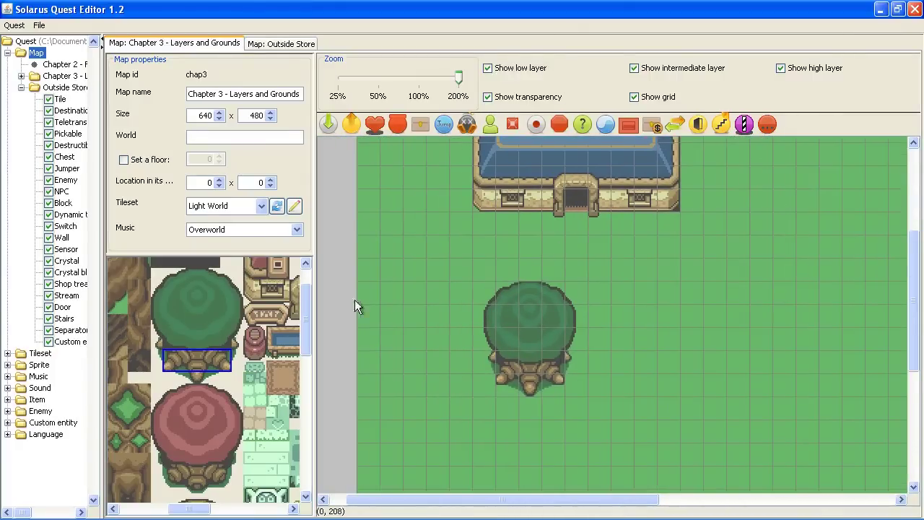
{"action": "scroll", "coordinate": [194, 289], "scroll_direction": "up", "scroll_amount": 2}
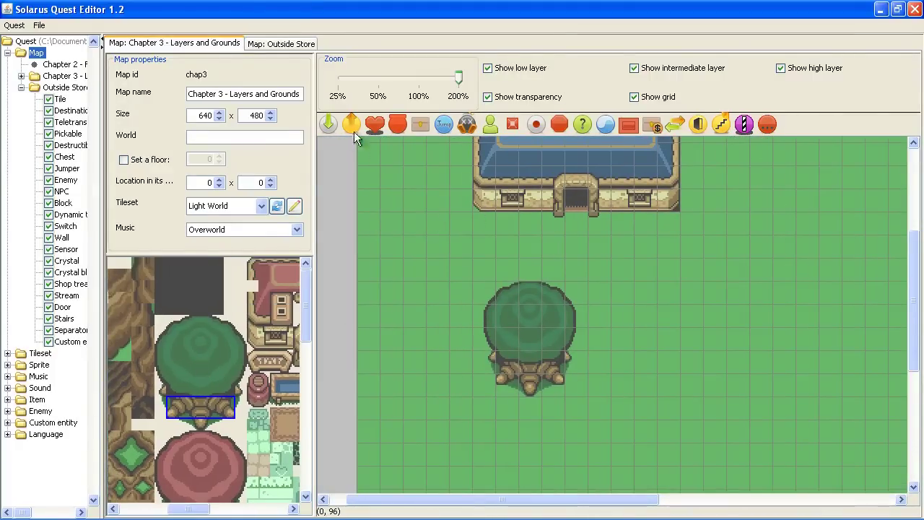
{"action": "left_click", "coordinate": [328, 124]}
{"action": "left_click", "coordinate": [575, 224]}
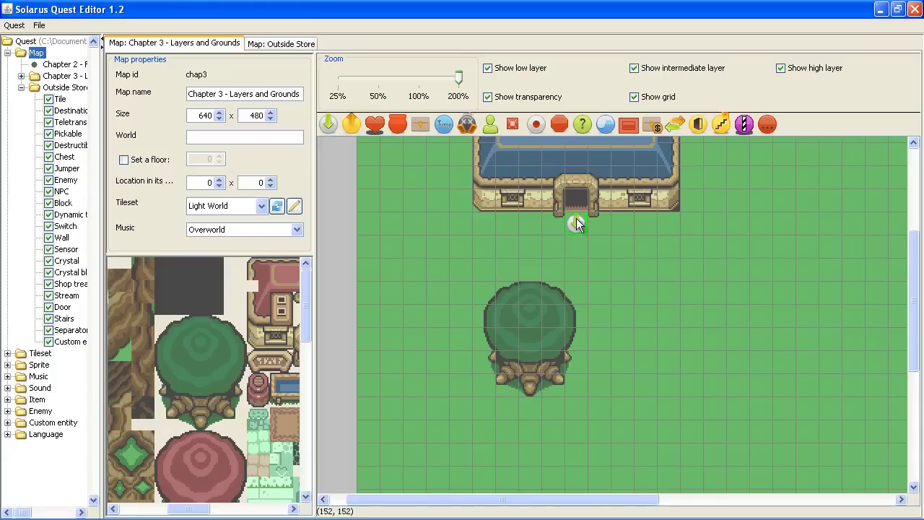
{"action": "left_click", "coordinate": [41, 26]}
{"action": "left_click", "coordinate": [54, 81]}
Switch to the tuto_solarus folder in Windows Explorer and open main.lua from its data folder in Notepad++.
{"action": "mouse_move", "coordinate": [172, 516]}
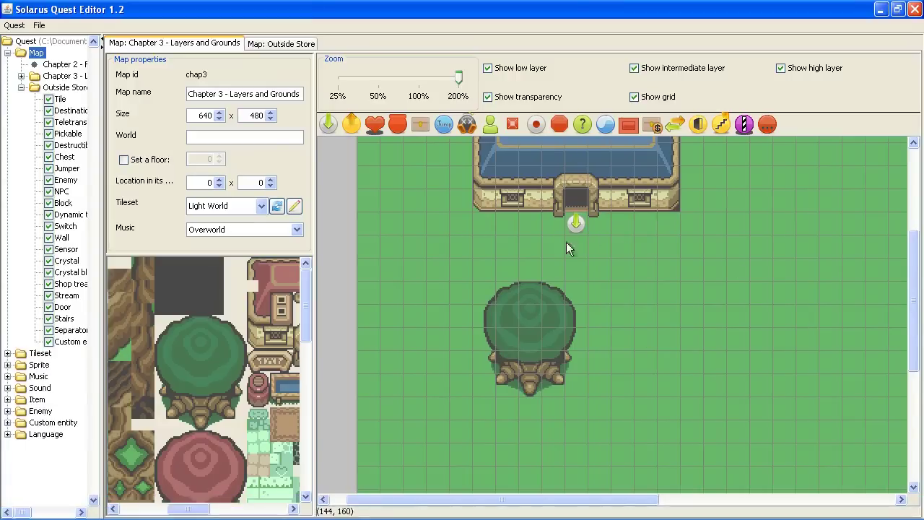
{"action": "left_click", "coordinate": [209, 508]}
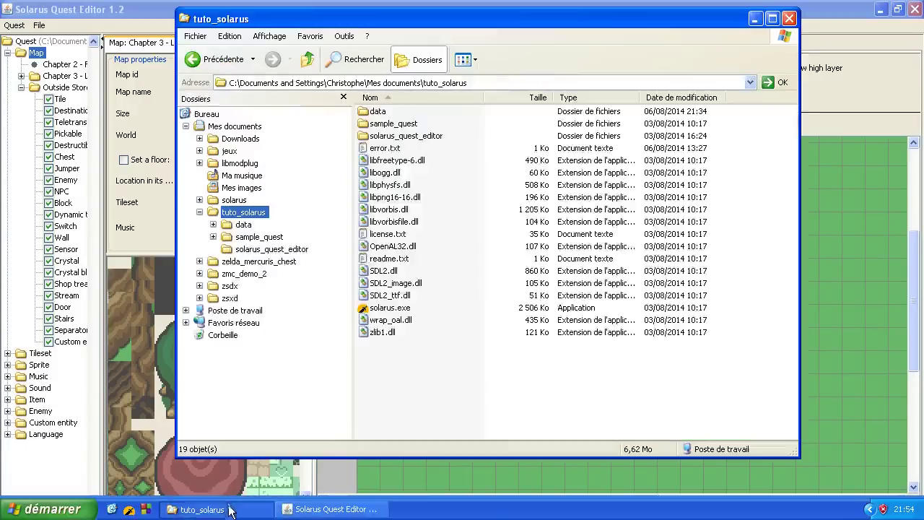
{"action": "left_click", "coordinate": [243, 224]}
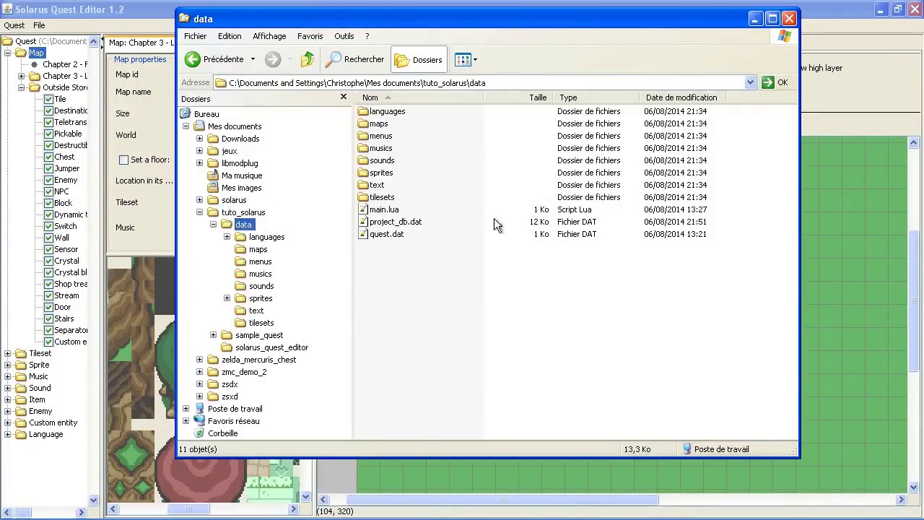
{"action": "left_click", "coordinate": [386, 211]}
{"action": "double_click", "coordinate": [387, 211]}
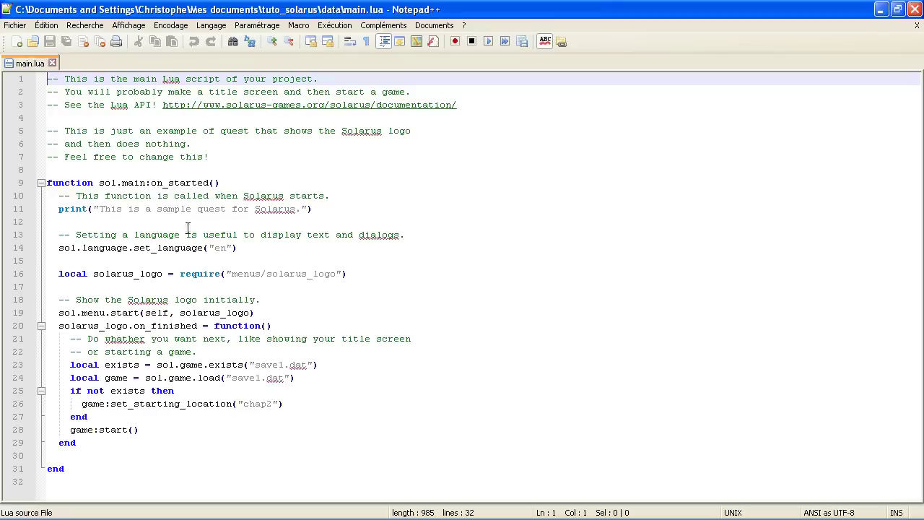
Change the starting location in the script to "chap3" and save main.lua.
{"action": "left_click", "coordinate": [274, 404]}
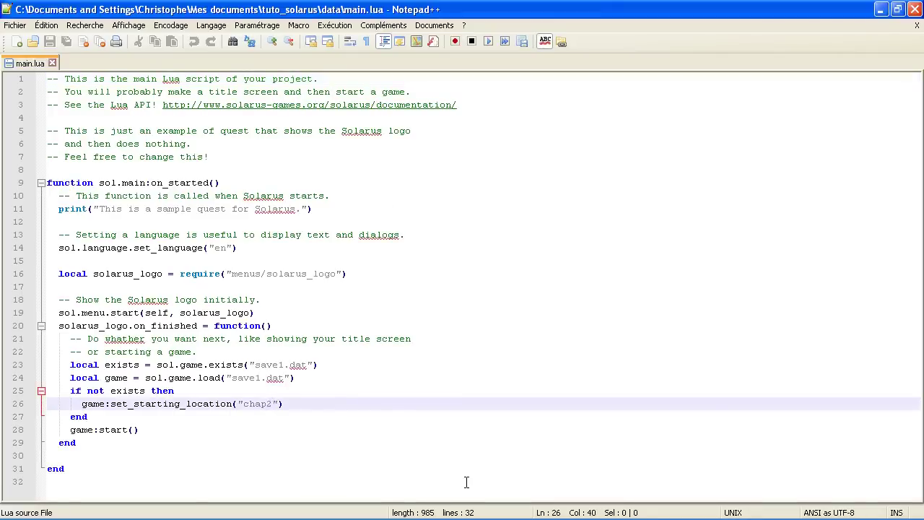
{"action": "key", "text": "BackSpace"}
{"action": "type", "text": "3"}
{"action": "key", "text": "ctrl+s"}
Run the quest in Solarus and walk the hero from the door around the house to behind its roof.
{"action": "left_click", "coordinate": [240, 509]}
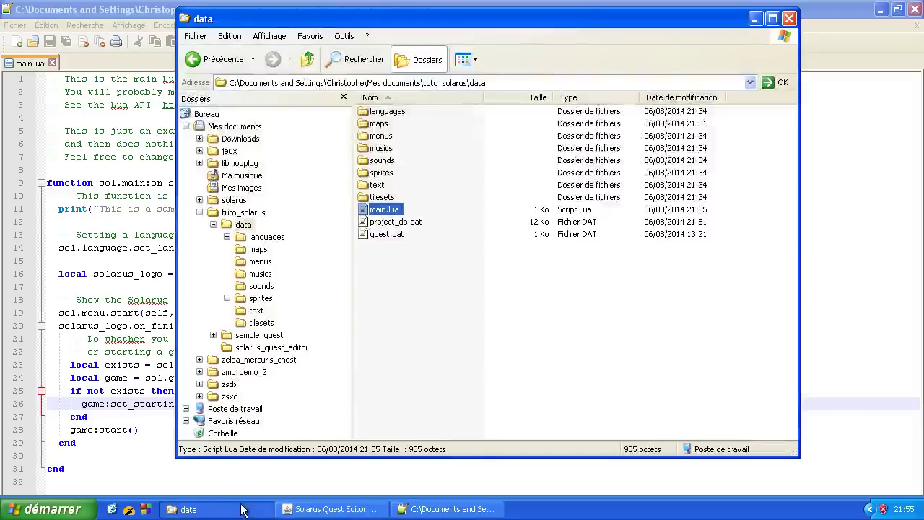
{"action": "left_click", "coordinate": [131, 509]}
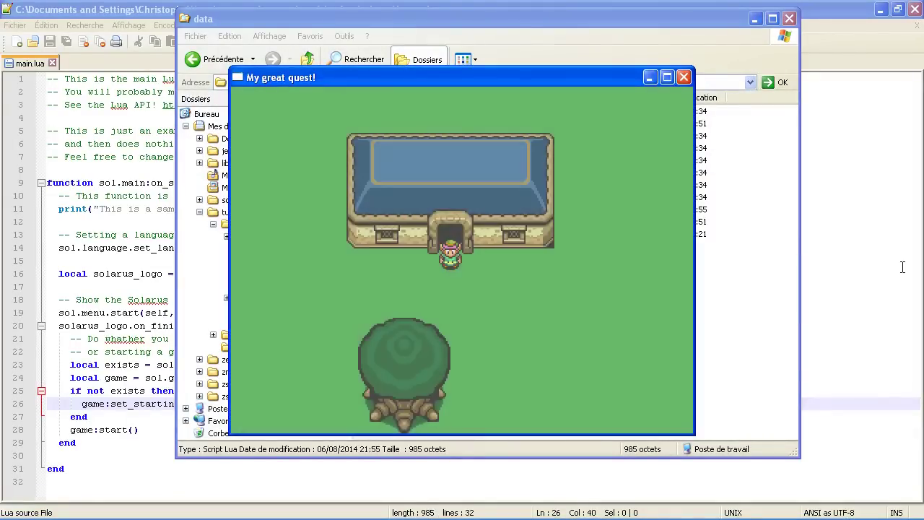
{"action": "key", "text": "Left"}
{"action": "key", "text": "Right"}
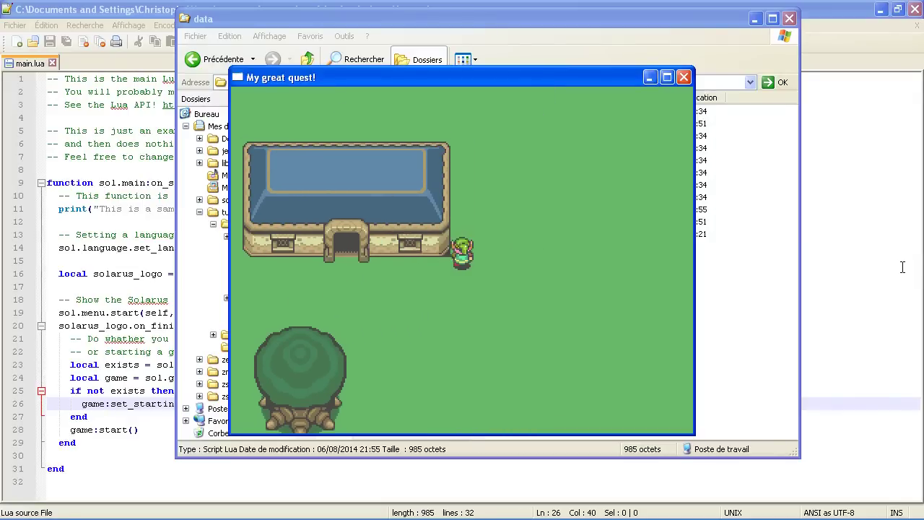
{"action": "key", "text": "Left"}
{"action": "key", "text": "Right"}
{"action": "key", "text": "Up"}
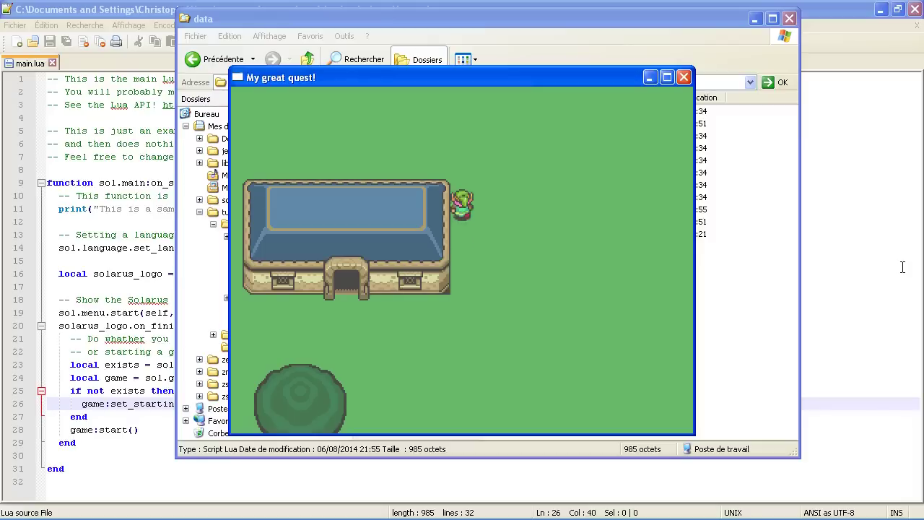
{"action": "key", "text": "Left"}
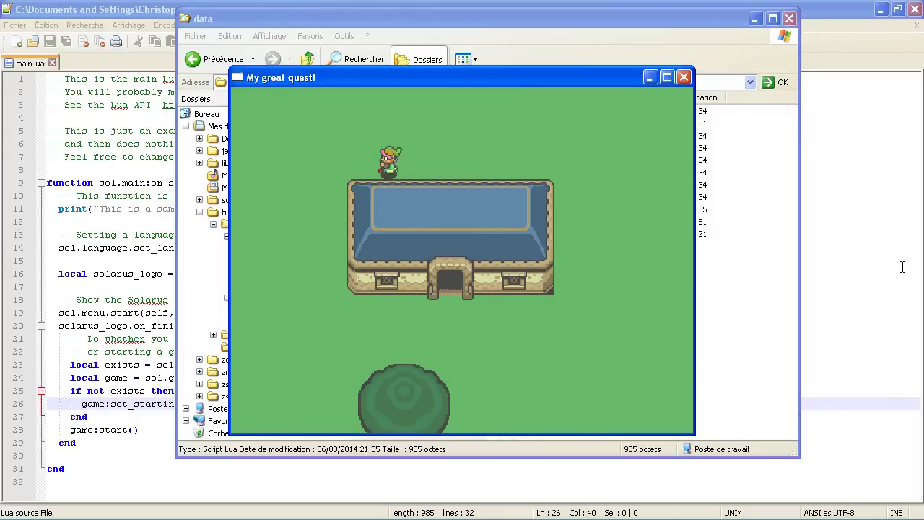
Walk the hero down to the tree and around its roots to test the trunk's obstacles.
{"action": "key", "text": "Down"}
{"action": "key", "text": "Right"}
{"action": "key", "text": "Down"}
{"action": "key", "text": "Right"}
{"action": "key", "text": "Right"}
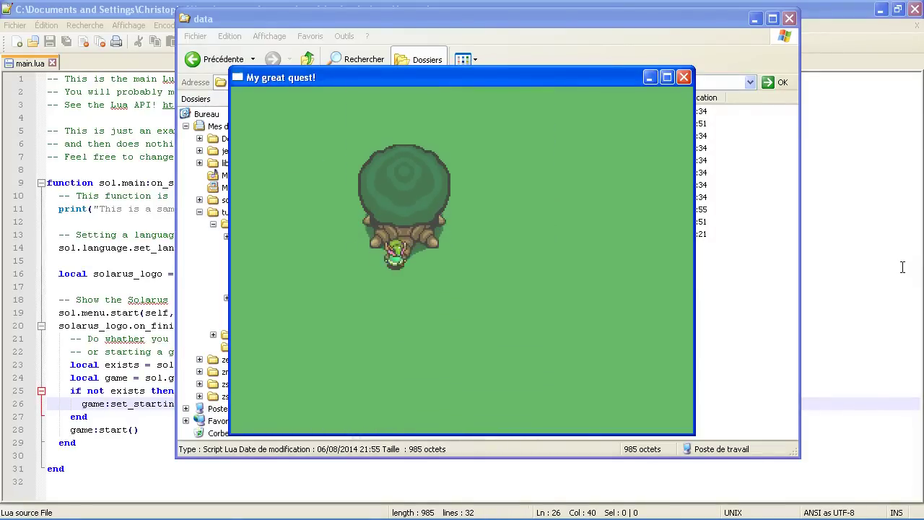
{"action": "key", "text": "Up"}
{"action": "key", "text": "Left"}
{"action": "key", "text": "Down"}
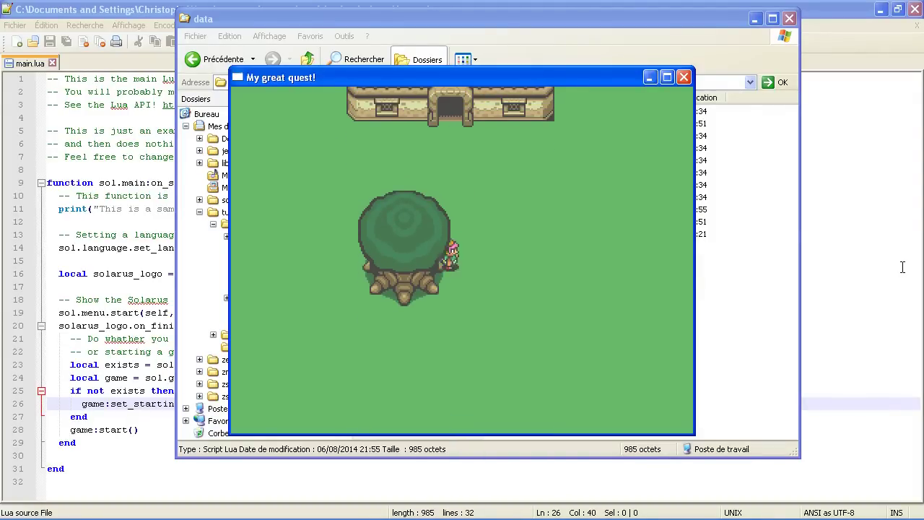
Walk the hero beneath the tree's crown and around its sides to test the high layer, and close the game.
{"action": "key", "text": "Left"}
{"action": "key", "text": "Up"}
{"action": "key", "text": "Left"}
{"action": "key", "text": "Down"}
{"action": "key", "text": "Up"}
{"action": "key", "text": "Right"}
{"action": "key", "text": "Right"}
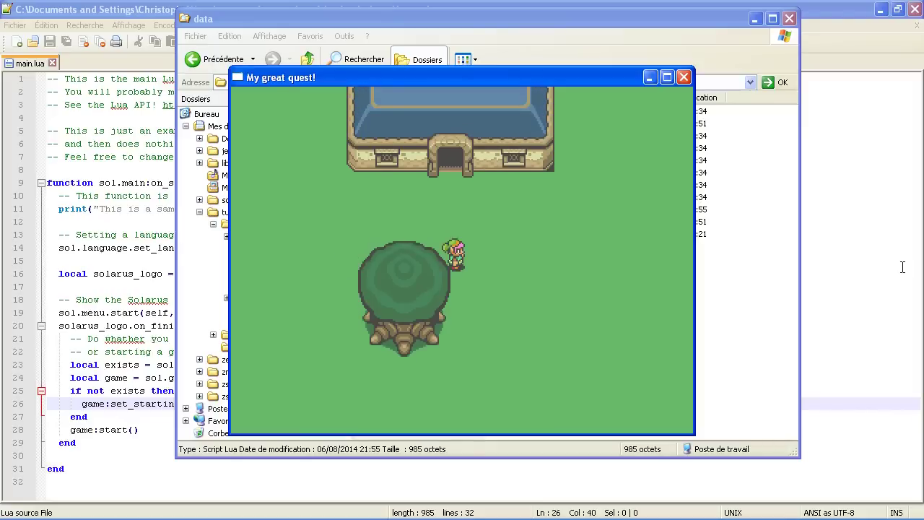
{"action": "key", "text": "Left"}
{"action": "key", "text": "Left"}
{"action": "key", "text": "Down"}
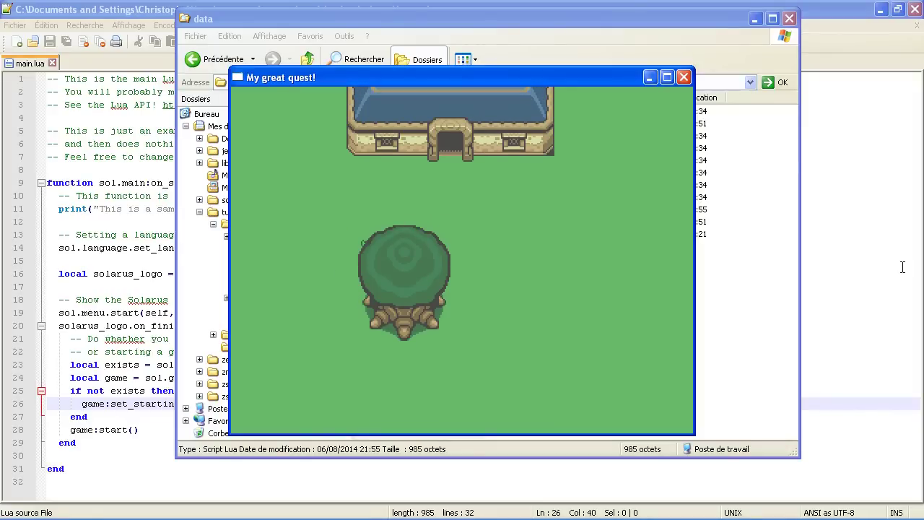
{"action": "key", "text": "Right"}
{"action": "key", "text": "Down"}
{"action": "key", "text": "Down"}
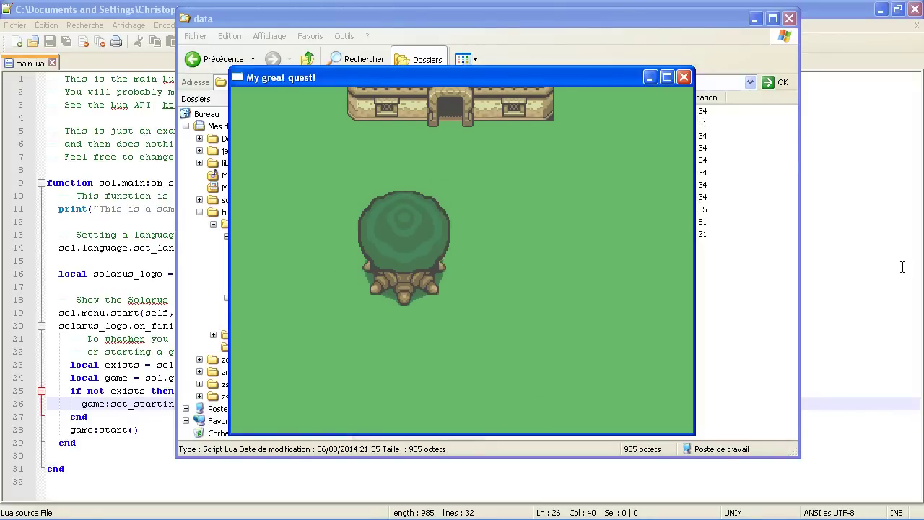
{"action": "key", "text": "Left"}
{"action": "key", "text": "Right"}
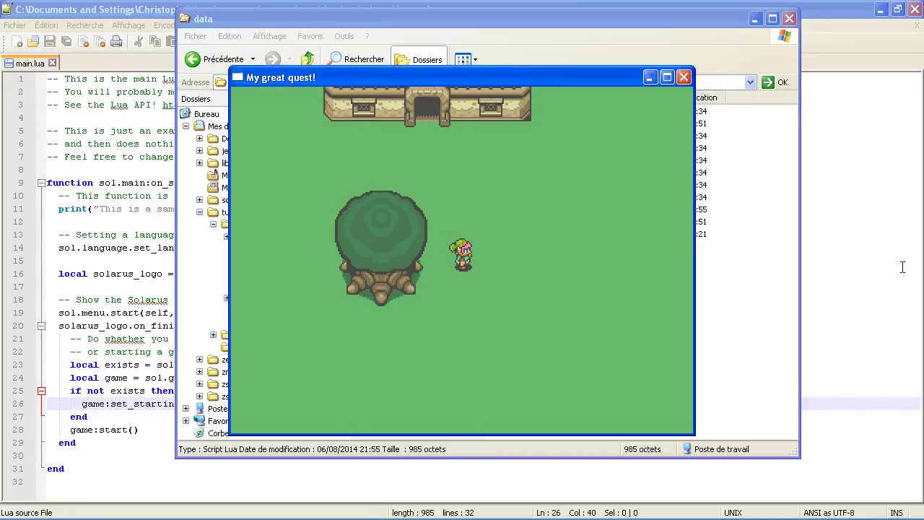
{"action": "left_click", "coordinate": [683, 76]}
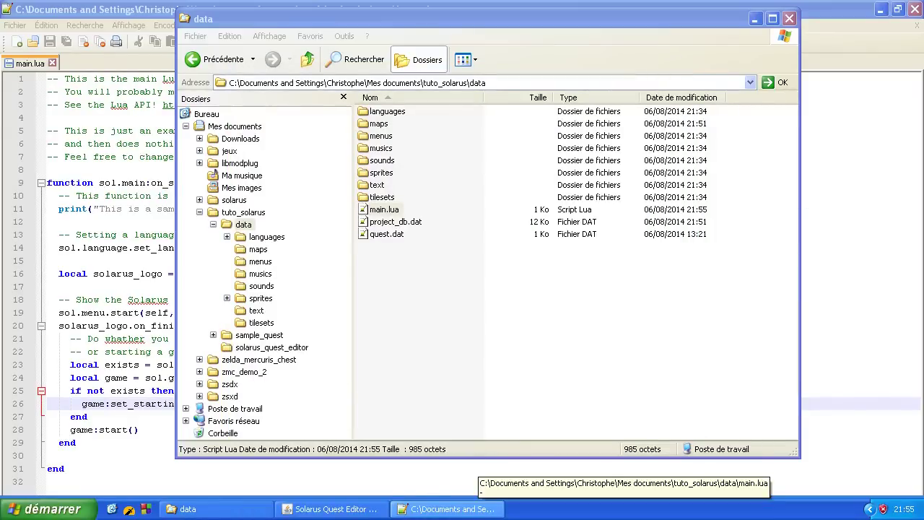
Switch back to Solarus Quest Editor, hide the high layer, and check the layer of the destination by the door.
{"action": "left_click", "coordinate": [336, 509]}
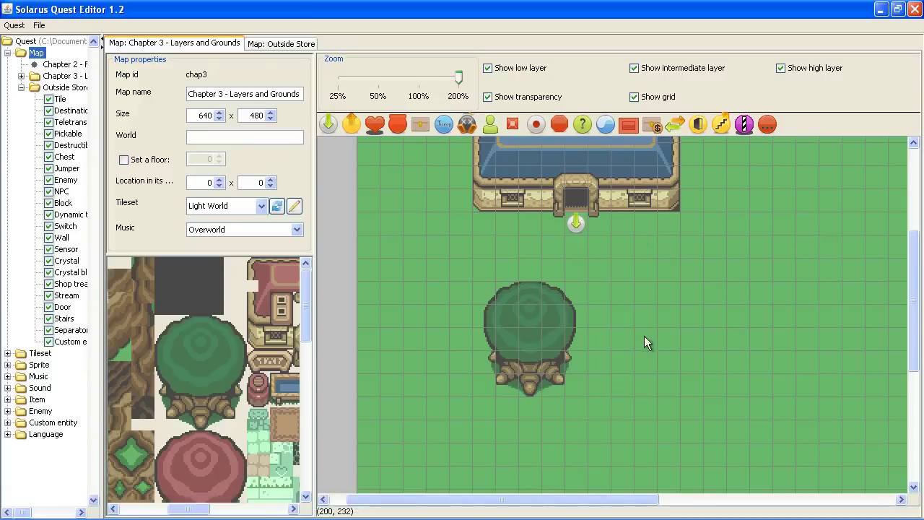
{"action": "left_click", "coordinate": [822, 66]}
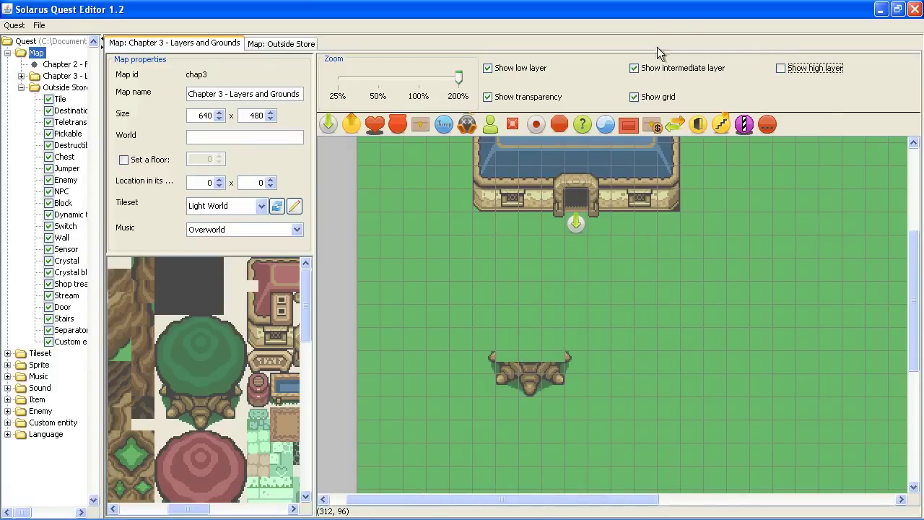
{"action": "right_click", "coordinate": [578, 230]}
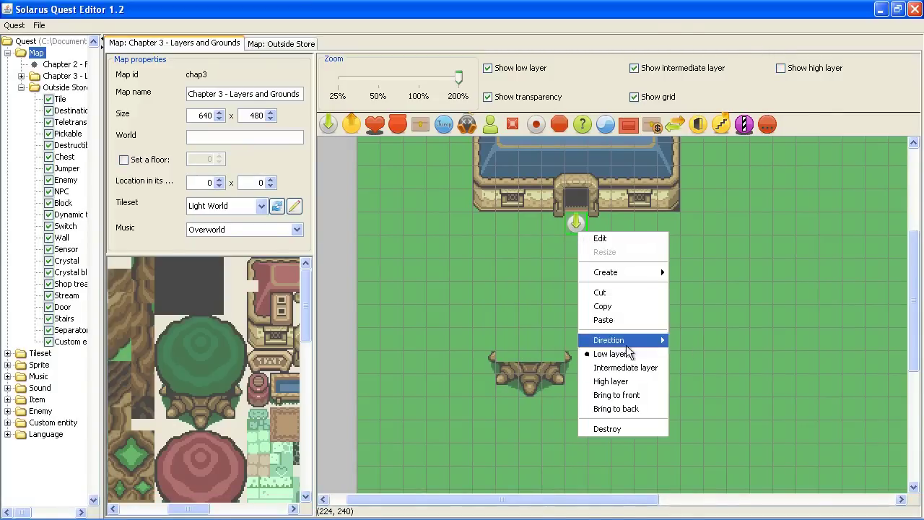
{"action": "left_click", "coordinate": [435, 256]}
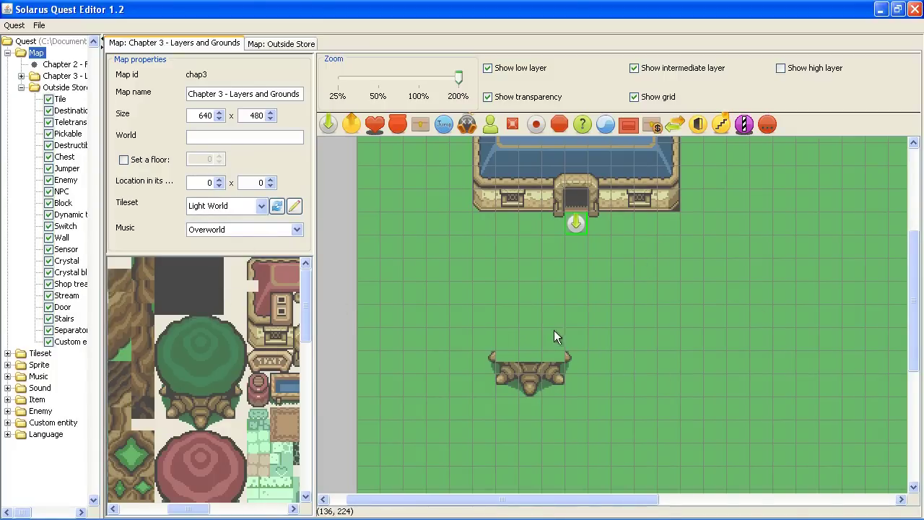
Fill the area above the tree's roots with the brown cliff tile, three tiles wide and three high.
{"action": "middle_click_drag", "start_coordinate": [277, 338], "coordinate": [265, 369]}
{"action": "scroll", "coordinate": [245, 371], "scroll_direction": "left", "scroll_amount": 5}
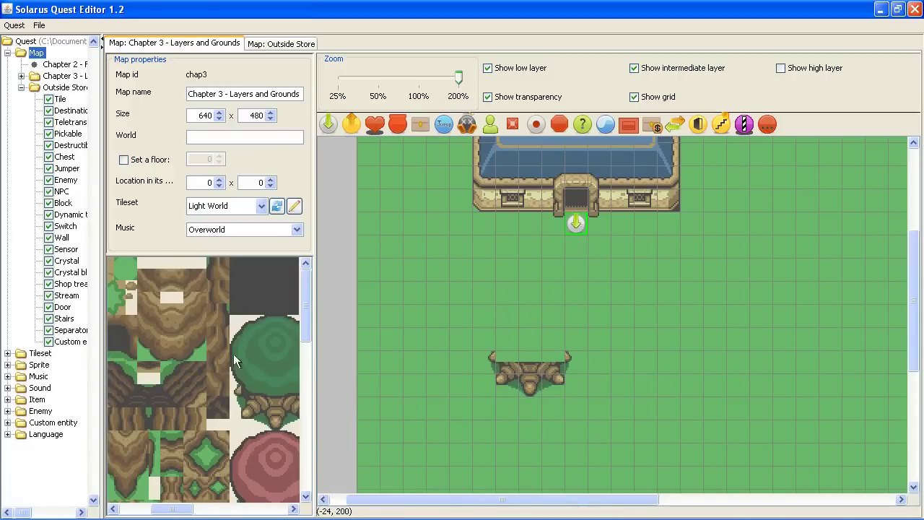
{"action": "scroll", "coordinate": [246, 333], "scroll_direction": "right", "scroll_amount": 1}
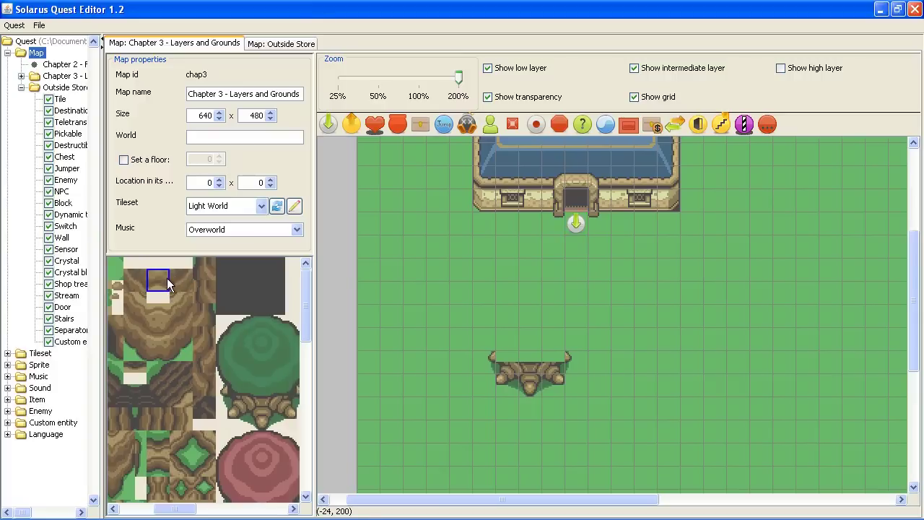
{"action": "scroll", "coordinate": [232, 337], "scroll_direction": "left", "scroll_amount": 5}
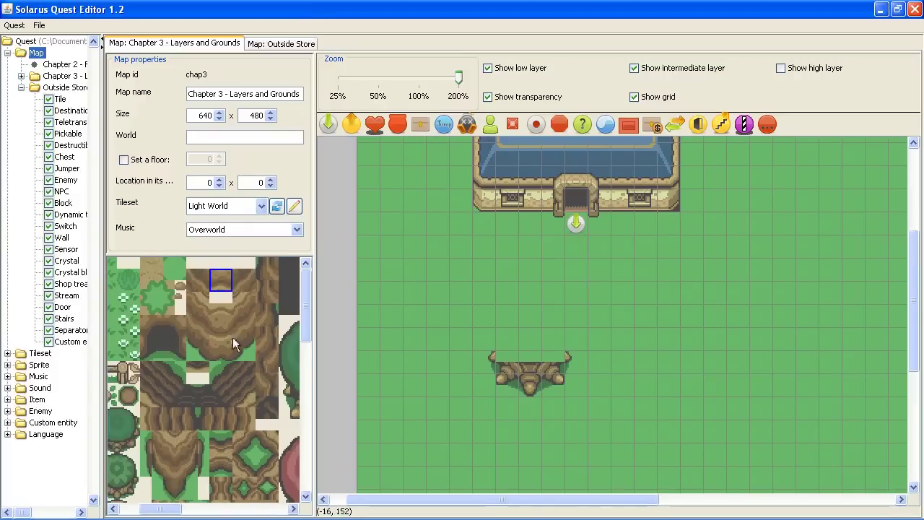
{"action": "left_click", "coordinate": [220, 296]}
{"action": "left_click_drag", "start_coordinate": [511, 313], "coordinate": [554, 341]}
{"action": "left_click", "coordinate": [468, 282]}
{"action": "scroll", "coordinate": [119, 361], "scroll_direction": "right", "scroll_amount": 3}
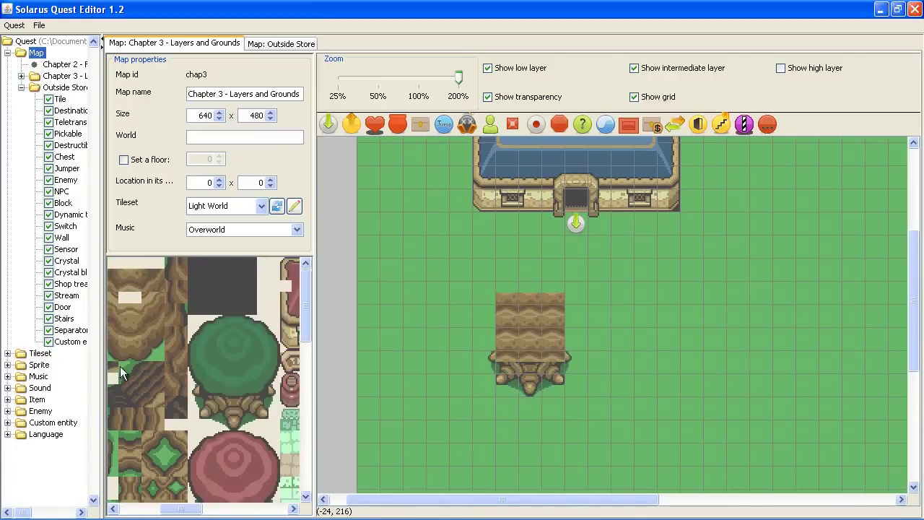
Save the map with the high layer shown, and test walking the hero to the tree in the running quest.
{"action": "left_click", "coordinate": [816, 70]}
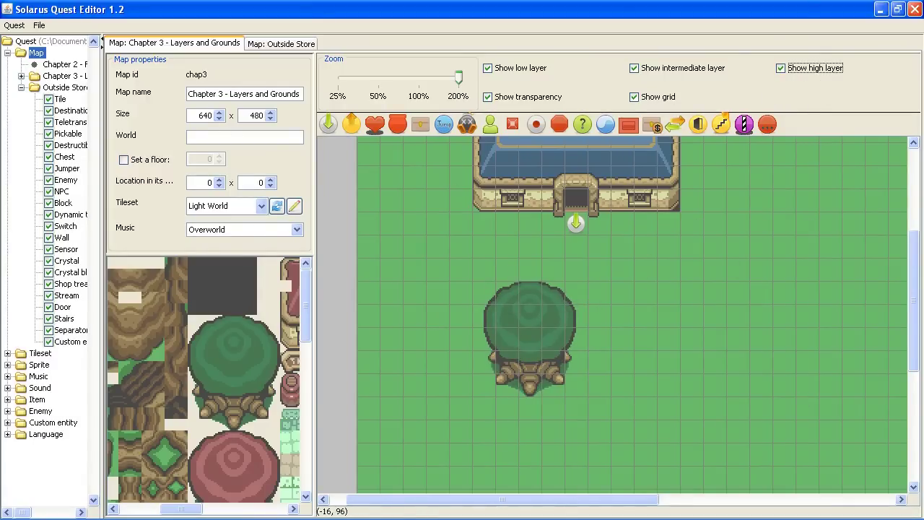
{"action": "left_click", "coordinate": [39, 25]}
{"action": "left_click", "coordinate": [48, 82]}
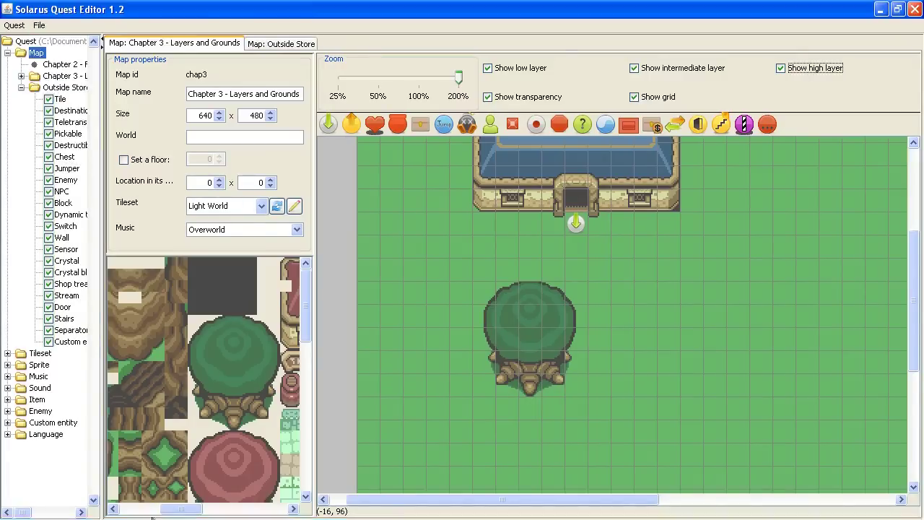
{"action": "left_click", "coordinate": [128, 508]}
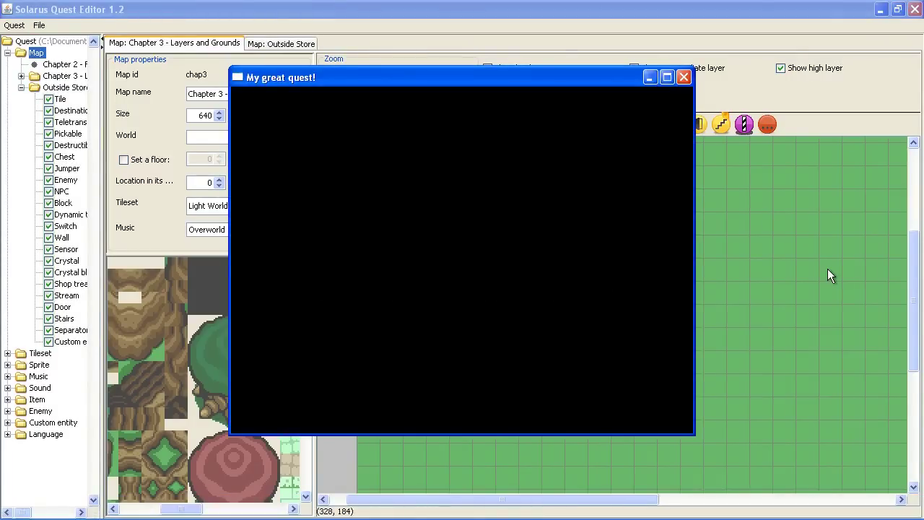
{"action": "key", "text": "Left"}
{"action": "key", "text": "Down"}
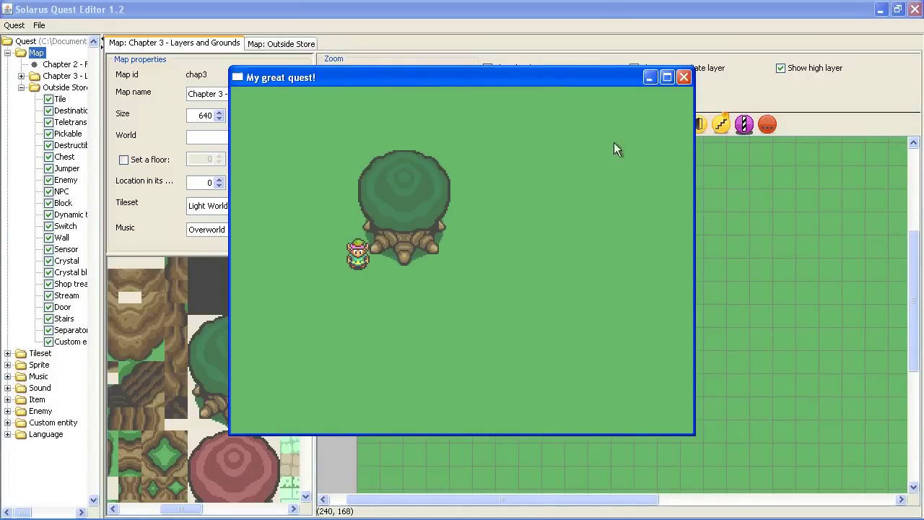
{"action": "left_click", "coordinate": [683, 77]}
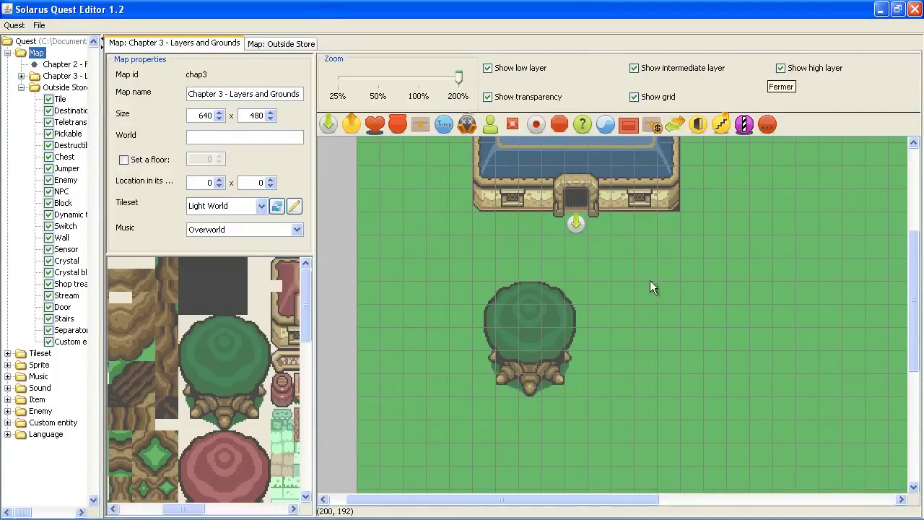
Hide the high layer and delete the brown cliff tiles above the tree's roots.
{"action": "left_click", "coordinate": [796, 70]}
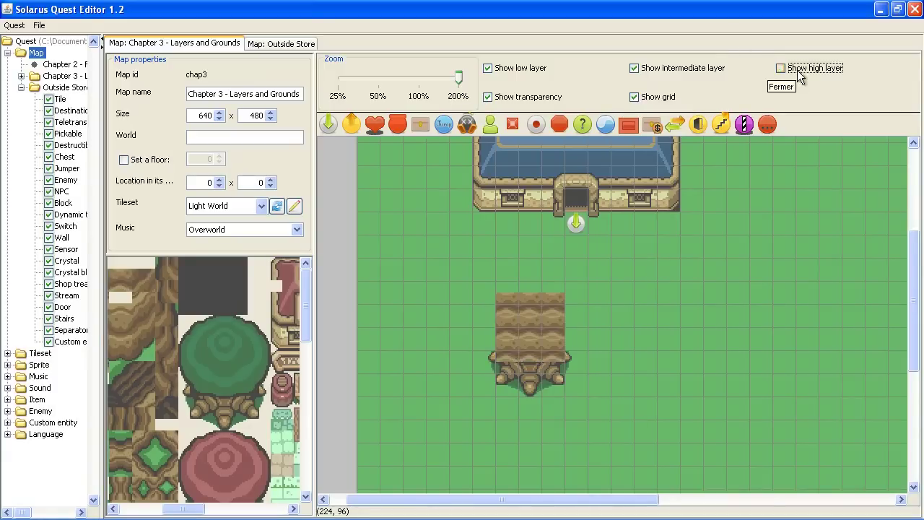
{"action": "left_click", "coordinate": [561, 319]}
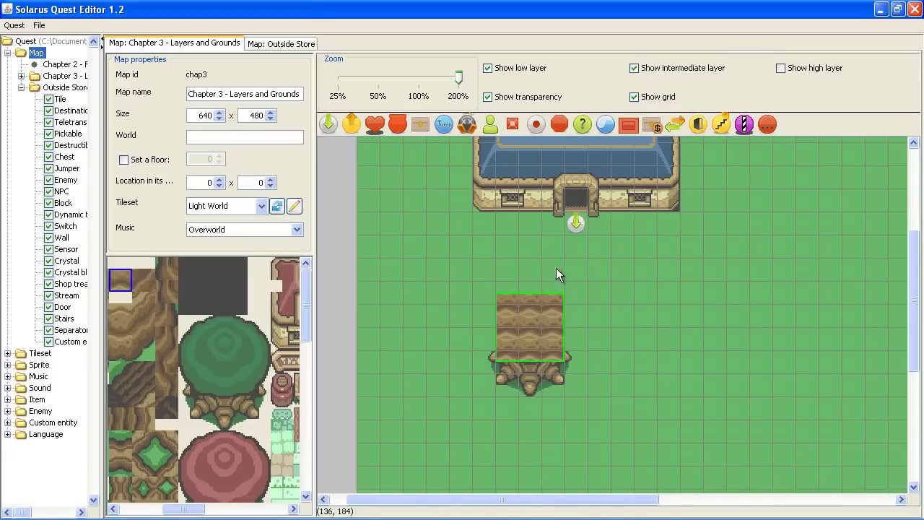
{"action": "key", "text": "Delete"}
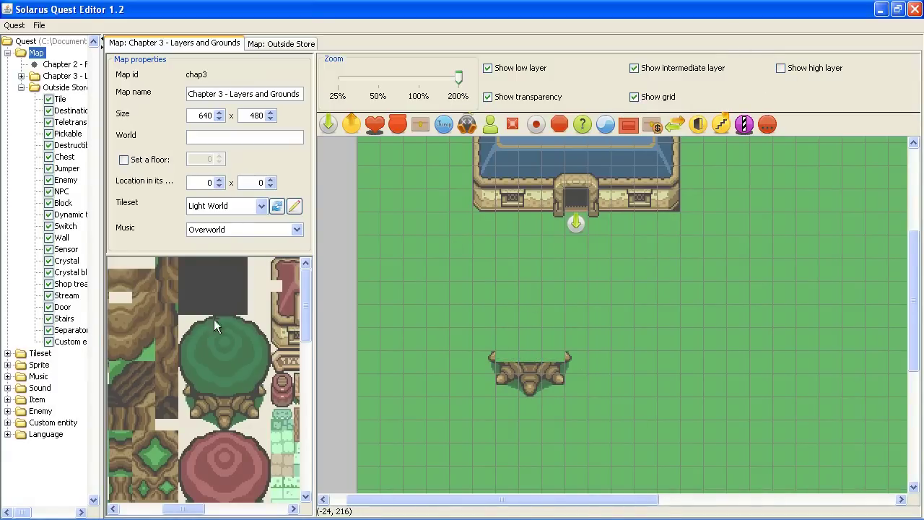
Place the dark block tile directly above the tree's roots and save the map, with the high layer shown again.
{"action": "left_click", "coordinate": [221, 286]}
{"action": "left_click", "coordinate": [527, 333]}
{"action": "left_click", "coordinate": [781, 254]}
{"action": "left_click", "coordinate": [39, 26]}
{"action": "left_click", "coordinate": [52, 80]}
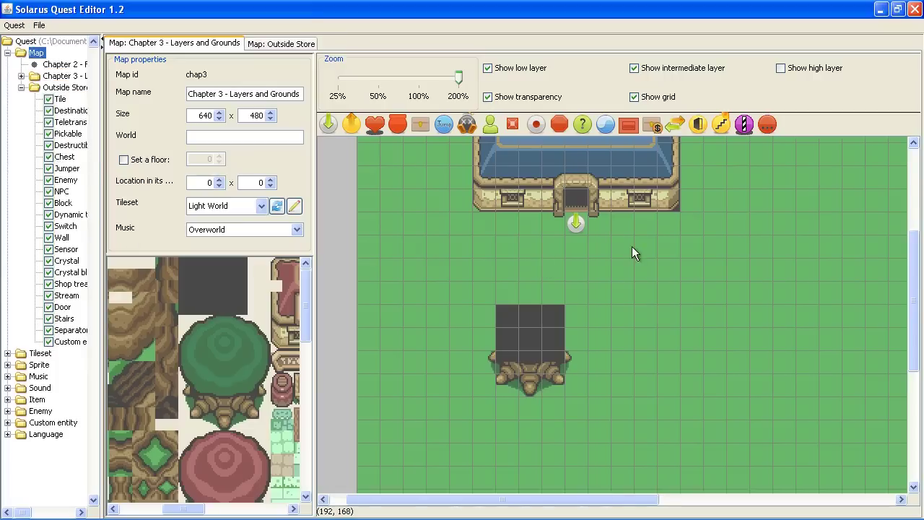
{"action": "left_click", "coordinate": [809, 67]}
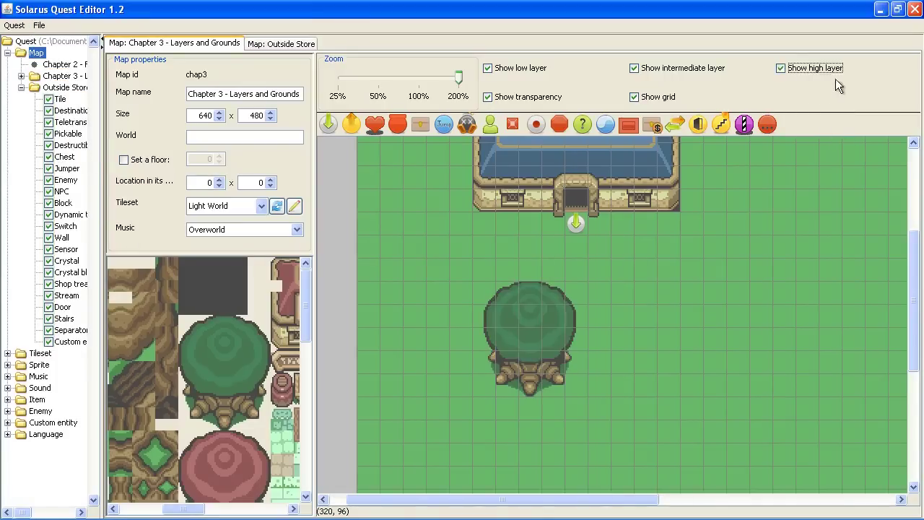
Copy all the tiles of the complete tree below the house.
{"action": "middle_click_drag", "start_coordinate": [780, 338], "coordinate": [756, 288]}
{"action": "middle_click_drag", "start_coordinate": [627, 400], "coordinate": [618, 404]}
{"action": "scroll", "coordinate": [617, 410], "scroll_direction": "up", "scroll_amount": 1}
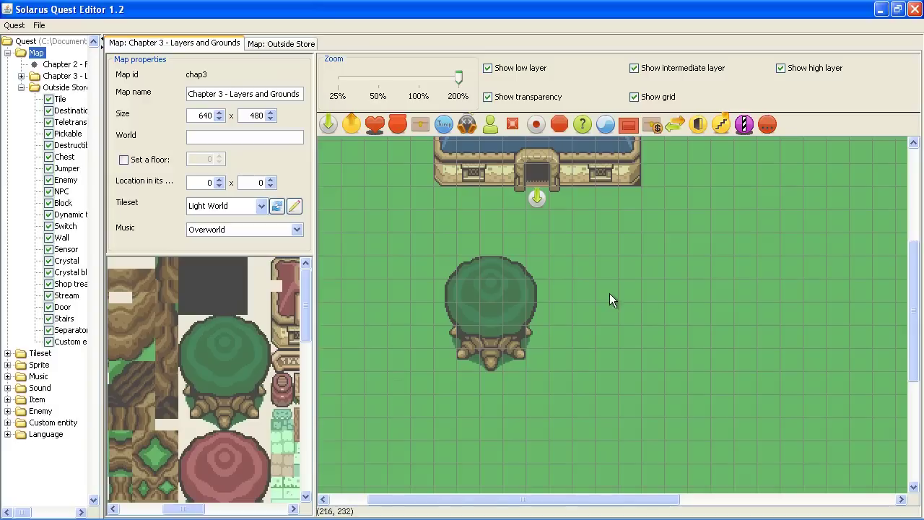
{"action": "left_click_drag", "start_coordinate": [615, 247], "coordinate": [570, 419]}
{"action": "left_click_drag", "start_coordinate": [411, 228], "coordinate": [553, 442]}
{"action": "key", "text": "ctrl+c"}
Paste three copies of the tree side by side to form a row of four trees.
{"action": "key", "text": "ctrl+v"}
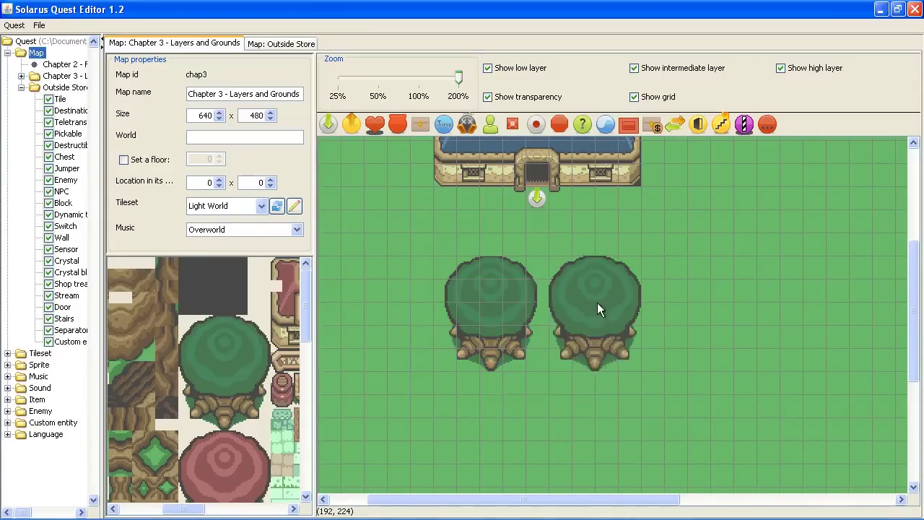
{"action": "left_click", "coordinate": [589, 307]}
{"action": "key", "text": "ctrl+v"}
{"action": "left_click", "coordinate": [676, 308]}
{"action": "key", "text": "ctrl+v"}
{"action": "left_click", "coordinate": [766, 313]}
{"action": "left_click", "coordinate": [772, 477]}
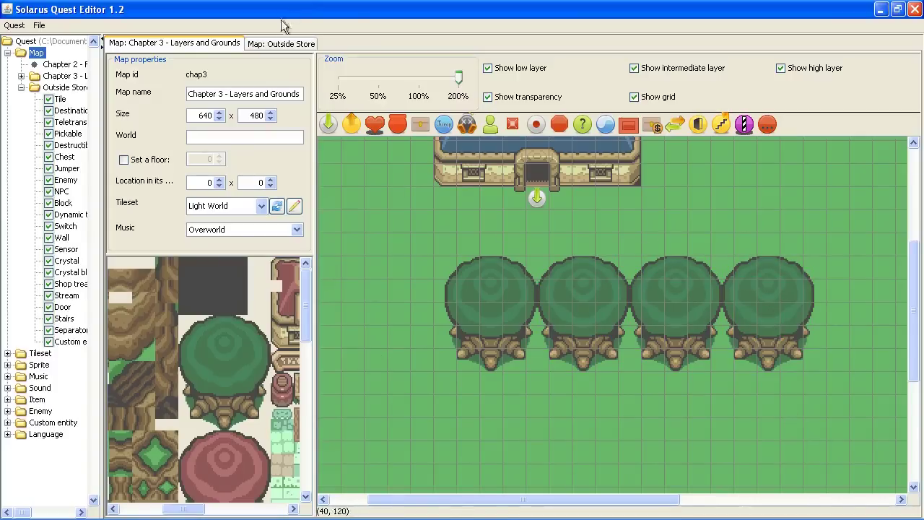
Paste the copied tree to the right of the house on the Outside Store map and return to the Chapter 3 map.
{"action": "left_click", "coordinate": [281, 44]}
{"action": "key", "text": "ctrl+v"}
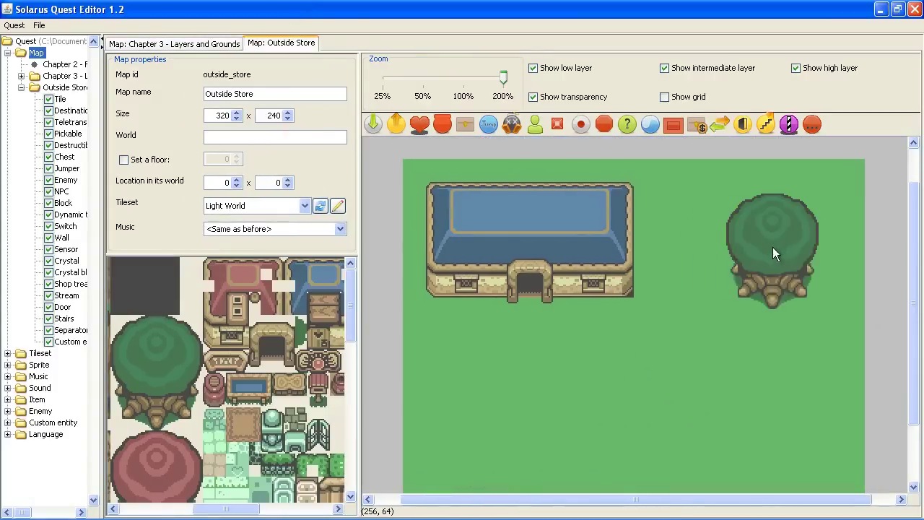
{"action": "left_click", "coordinate": [794, 242]}
{"action": "left_click", "coordinate": [736, 360]}
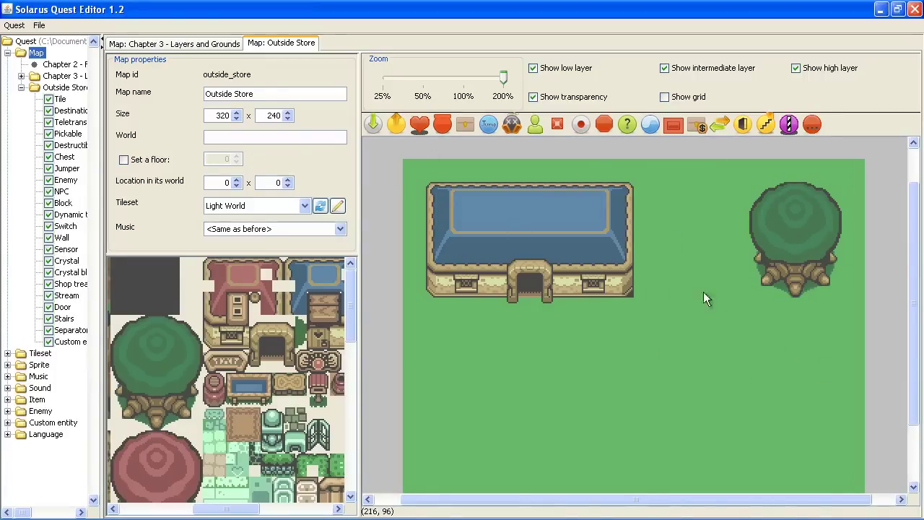
{"action": "left_click", "coordinate": [171, 43]}
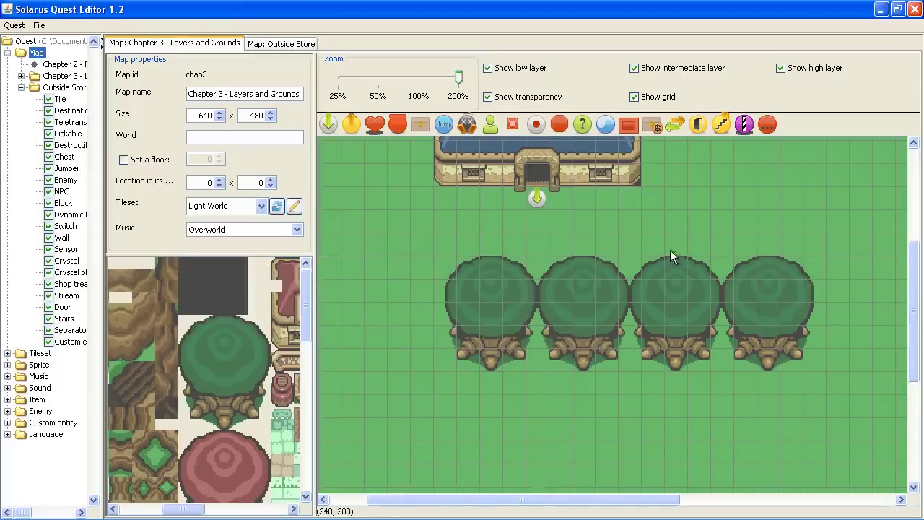
Delete the three pasted trees, plus the right crown and root edge tiles of the original tree.
{"action": "left_click_drag", "start_coordinate": [871, 221], "coordinate": [547, 420]}
{"action": "key", "text": "Delete"}
{"action": "left_click", "coordinate": [532, 283]}
{"action": "key", "text": "Delete"}
{"action": "left_click", "coordinate": [530, 334]}
{"action": "key", "text": "Delete"}
Resize the tree's top, crown and root tiles together horizontally to make a row of six trees.
{"action": "left_click", "coordinate": [515, 351]}
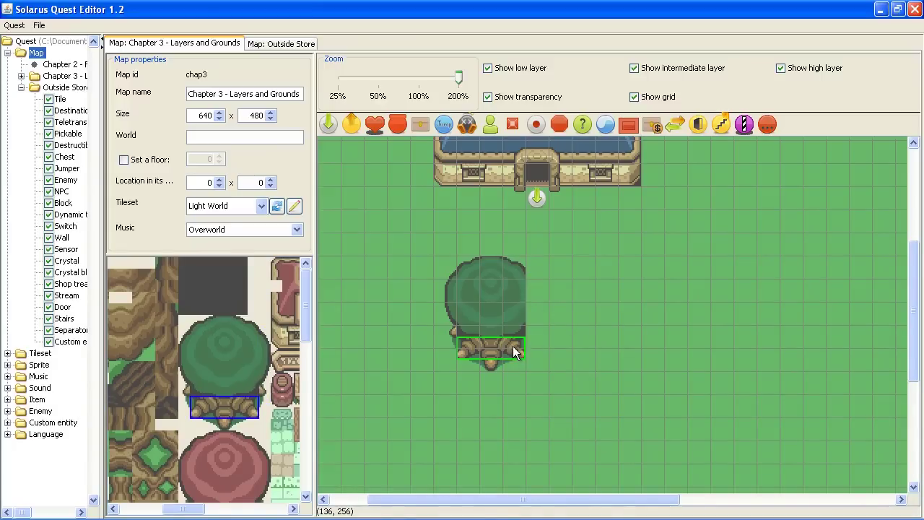
{"action": "left_click", "coordinate": [505, 288], "text": "ctrl"}
{"action": "left_click", "coordinate": [504, 270], "text": "ctrl"}
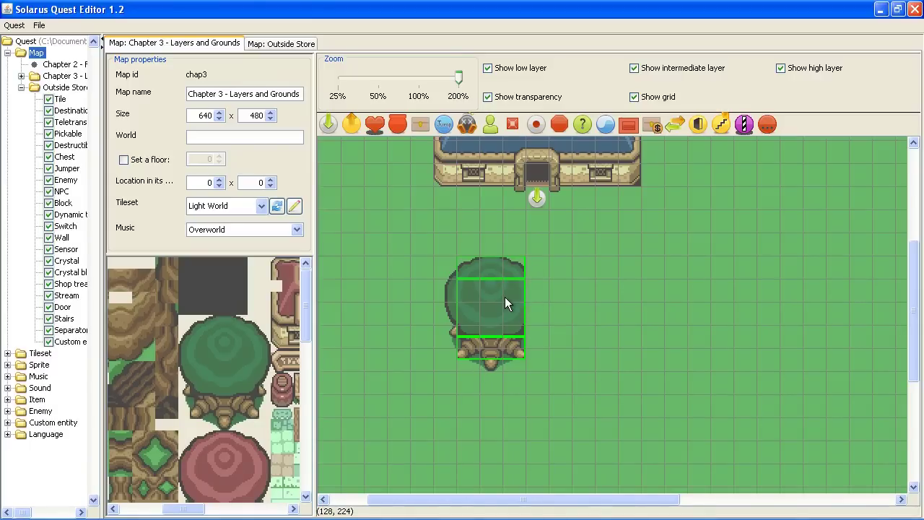
{"action": "right_click", "coordinate": [513, 345]}
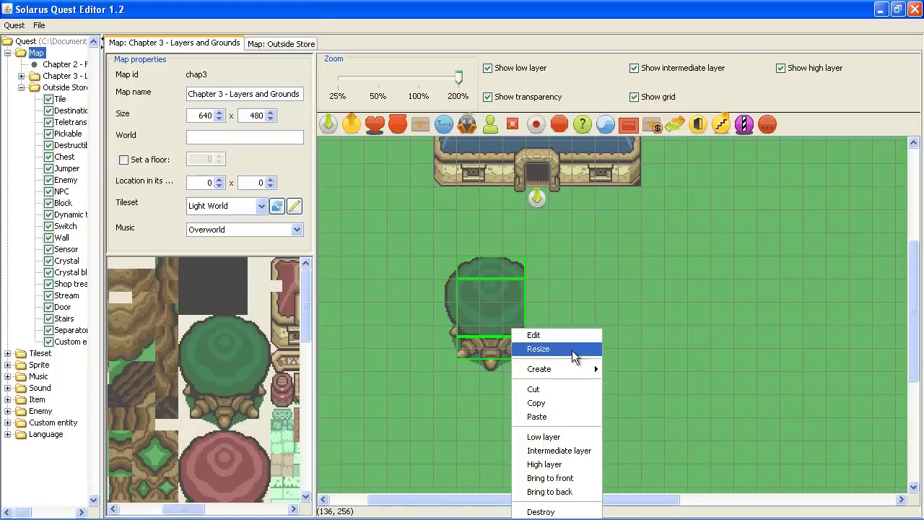
{"action": "left_click", "coordinate": [515, 347]}
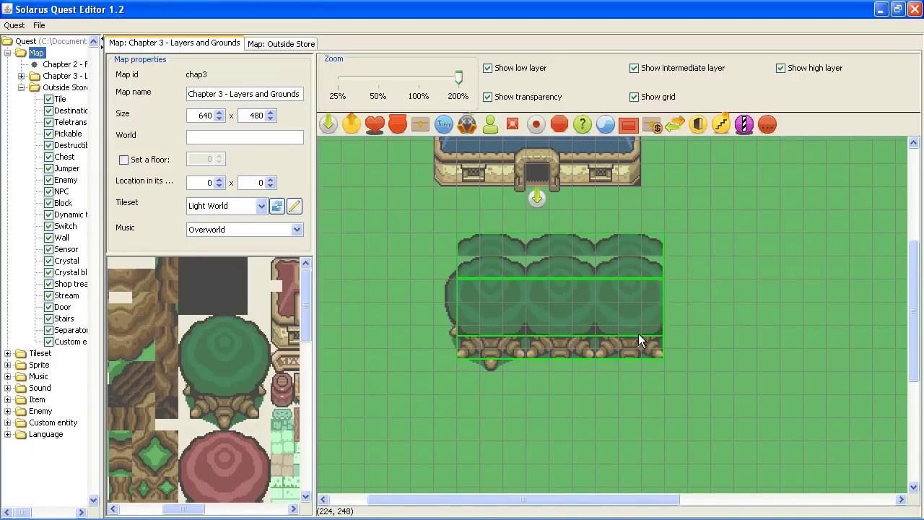
{"action": "left_click_drag", "start_coordinate": [789, 350], "coordinate": [848, 344]}
{"action": "middle_click_drag", "start_coordinate": [701, 367], "coordinate": [570, 363]}
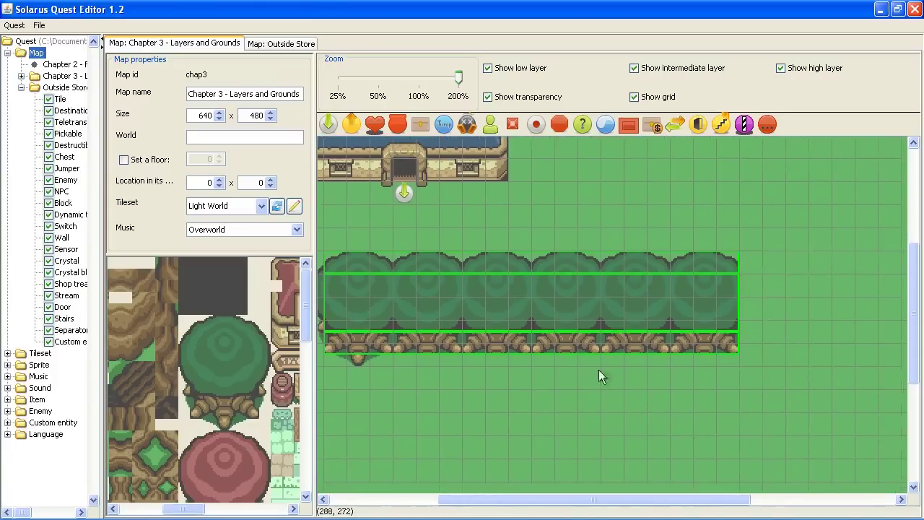
{"action": "left_click", "coordinate": [500, 415]}
{"action": "middle_click_drag", "start_coordinate": [500, 414], "coordinate": [557, 429]}
Copy the first tree's lower root tip and paste it beneath each of the other five trees.
{"action": "left_click", "coordinate": [418, 375]}
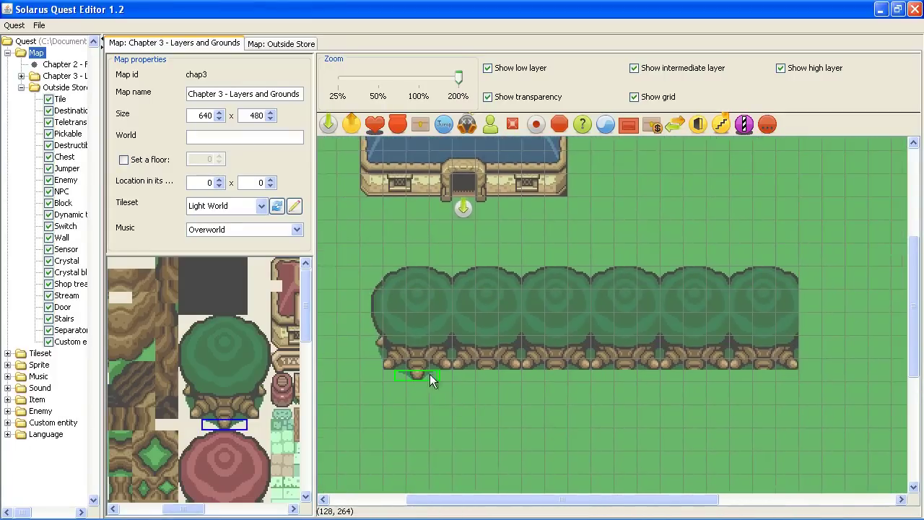
{"action": "left_click_drag", "start_coordinate": [665, 371], "coordinate": [413, 369]}
{"action": "key", "text": "ctrl+v"}
{"action": "left_click", "coordinate": [481, 377]}
{"action": "left_click", "coordinate": [556, 380]}
{"action": "key", "text": "ctrl+v"}
{"action": "left_click", "coordinate": [691, 376]}
{"action": "key", "text": "ctrl+v"}
{"action": "left_click", "coordinate": [684, 408]}
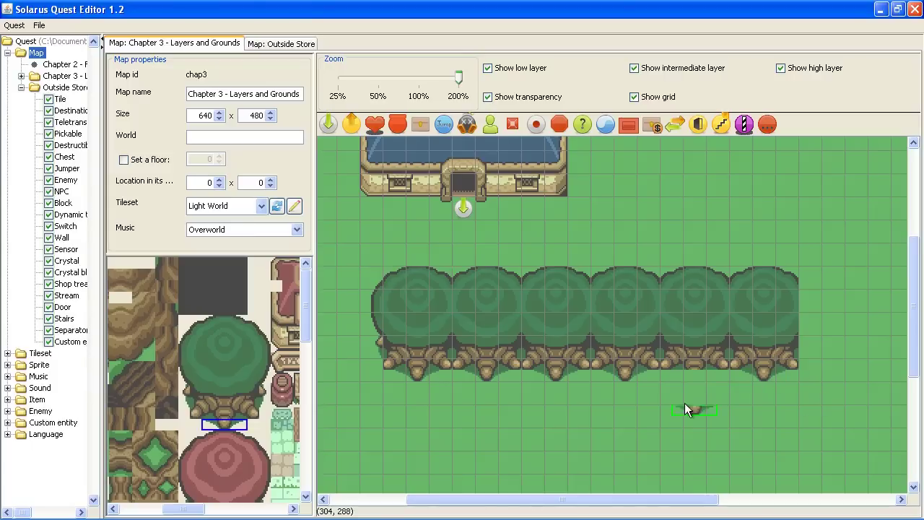
Close the right end of the tree row with the right root edge and right crown edge tiles.
{"action": "left_click", "coordinate": [264, 394]}
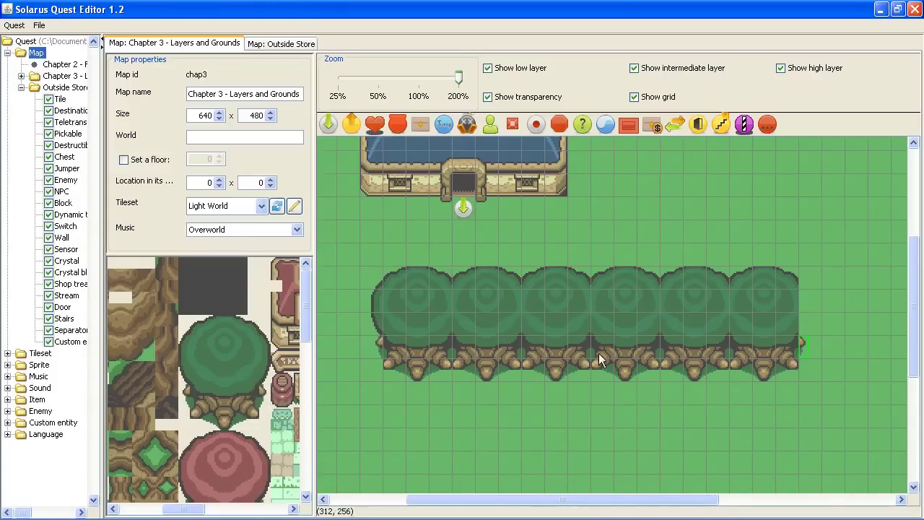
{"action": "left_click", "coordinate": [265, 354]}
{"action": "left_click", "coordinate": [805, 301]}
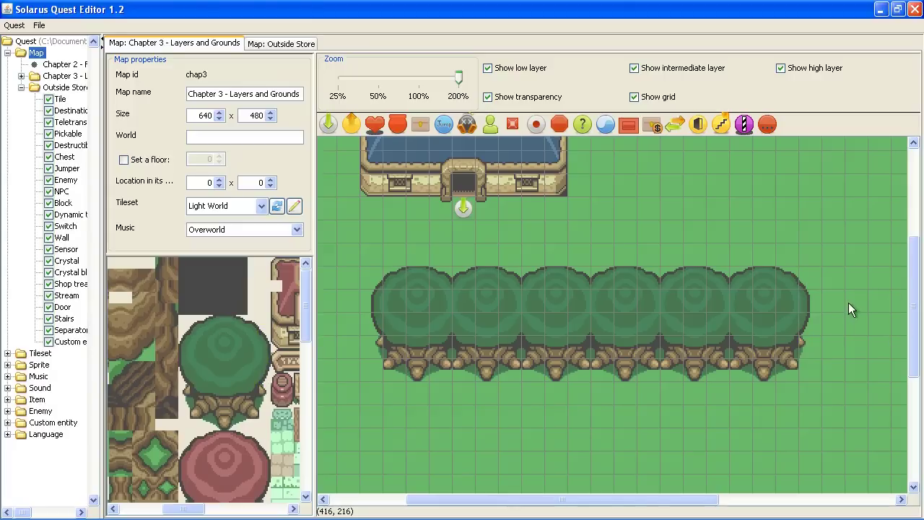
Copy the tree from the Outside Store map and paste it below the Chapter 3 row, overlapping the first two trees.
{"action": "left_click", "coordinate": [310, 44]}
{"action": "left_click_drag", "start_coordinate": [696, 161], "coordinate": [889, 333]}
{"action": "left_click", "coordinate": [174, 43]}
{"action": "key", "text": "ctrl+v"}
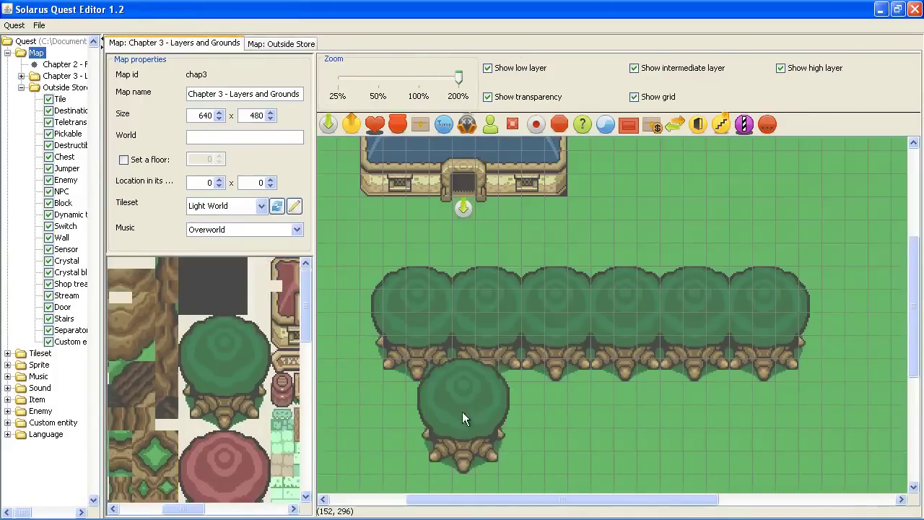
{"action": "left_click", "coordinate": [448, 390]}
Delete the new tree's right crown and root edge tiles, and cancel closing the modified map.
{"action": "left_click", "coordinate": [492, 393]}
{"action": "left_click", "coordinate": [491, 409]}
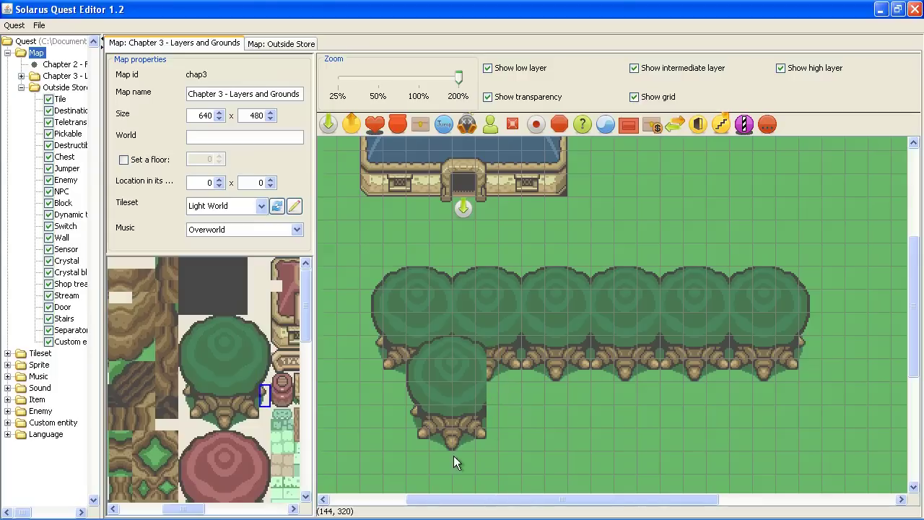
{"action": "key", "text": "ctrl+w"}
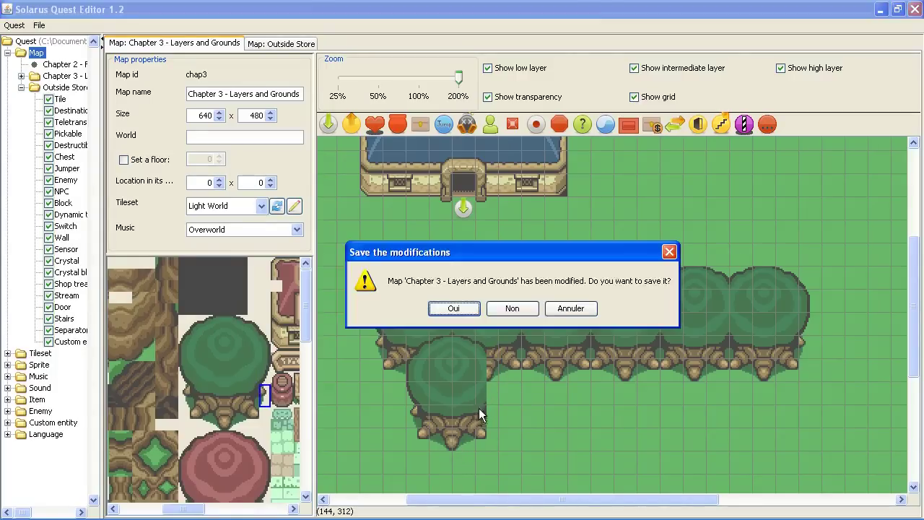
{"action": "left_click", "coordinate": [549, 313]}
Undo both edge tile deletions on the new tree.
{"action": "key", "text": "ctrl+z"}
{"action": "key", "text": "ctrl+z"}
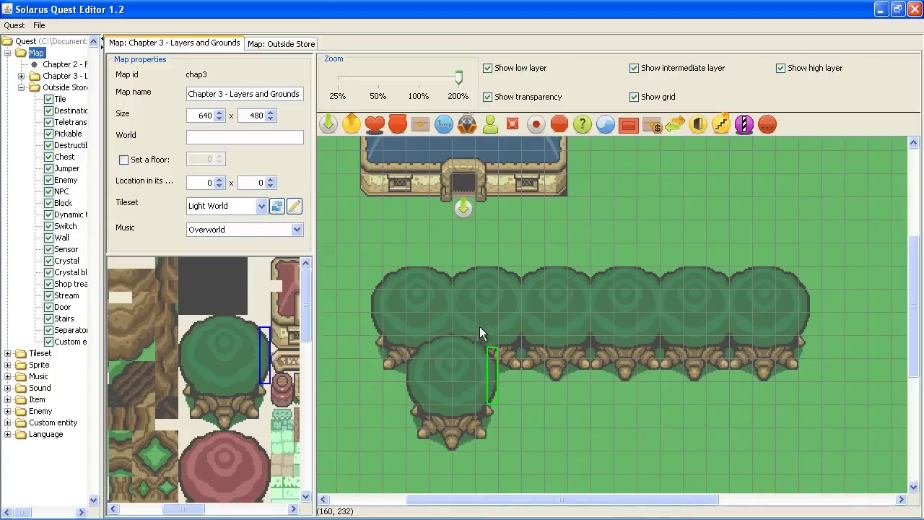
{"action": "left_click", "coordinate": [38, 24]}
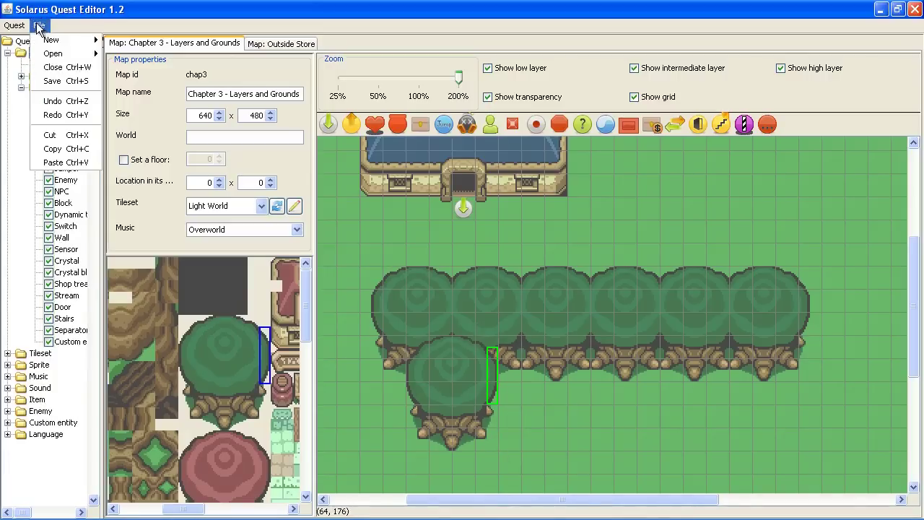
{"action": "left_click", "coordinate": [58, 101]}
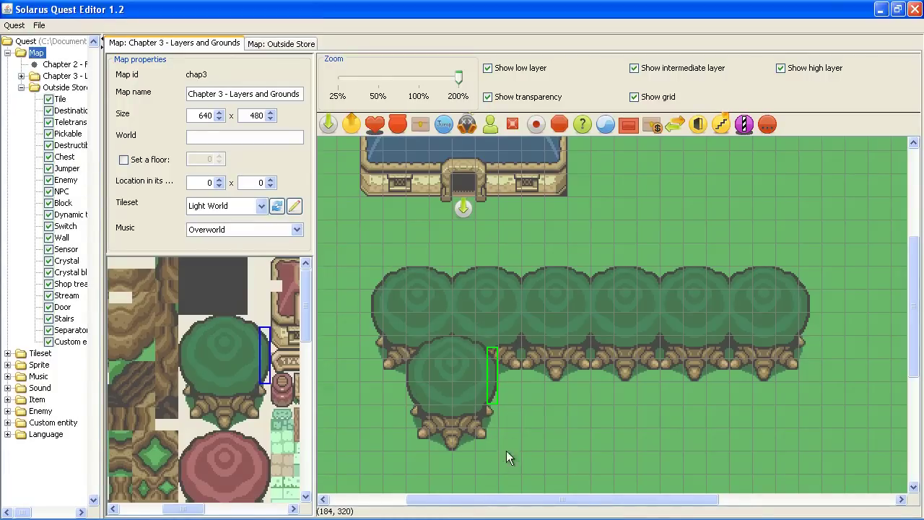
Move the lower tree's right crown and root edge tiles outward and stretch its middle crown and root tiles to four trees wide.
{"action": "left_click", "coordinate": [502, 388]}
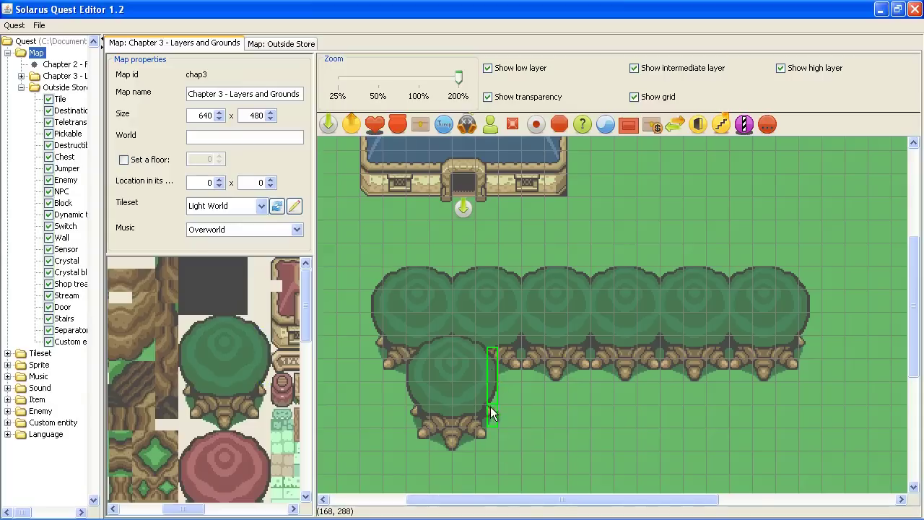
{"action": "left_click_drag", "start_coordinate": [491, 390], "coordinate": [693, 397]}
{"action": "left_click", "coordinate": [537, 415]}
{"action": "left_click", "coordinate": [476, 387]}
{"action": "left_click", "coordinate": [474, 429], "text": "ctrl"}
{"action": "key", "text": "r"}
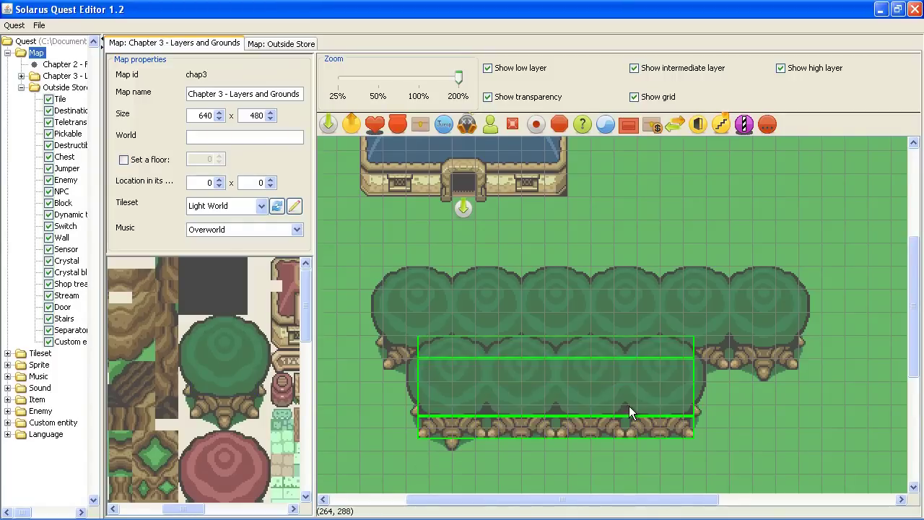
{"action": "left_click", "coordinate": [629, 406]}
Add a bottom root tip tile beneath each of the other three trees in the lower row and align them.
{"action": "left_click", "coordinate": [462, 449]}
{"action": "left_click", "coordinate": [454, 440]}
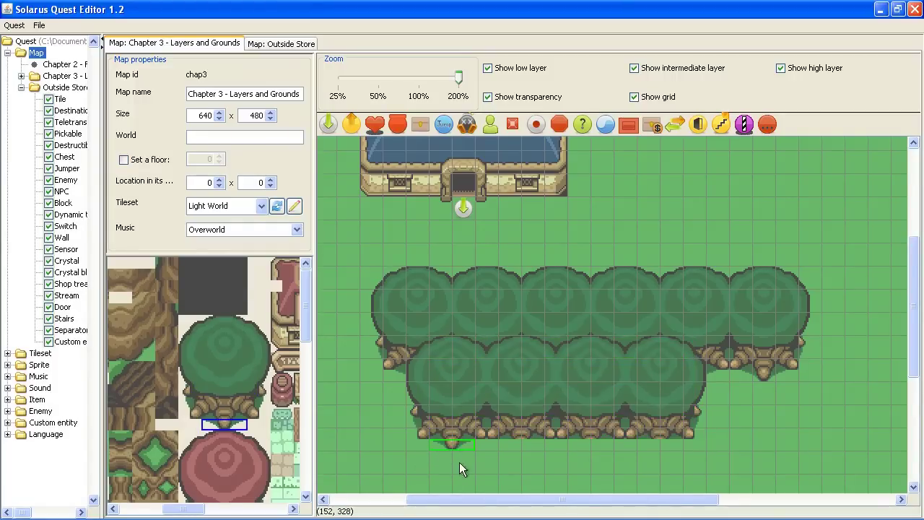
{"action": "left_click", "coordinate": [513, 444]}
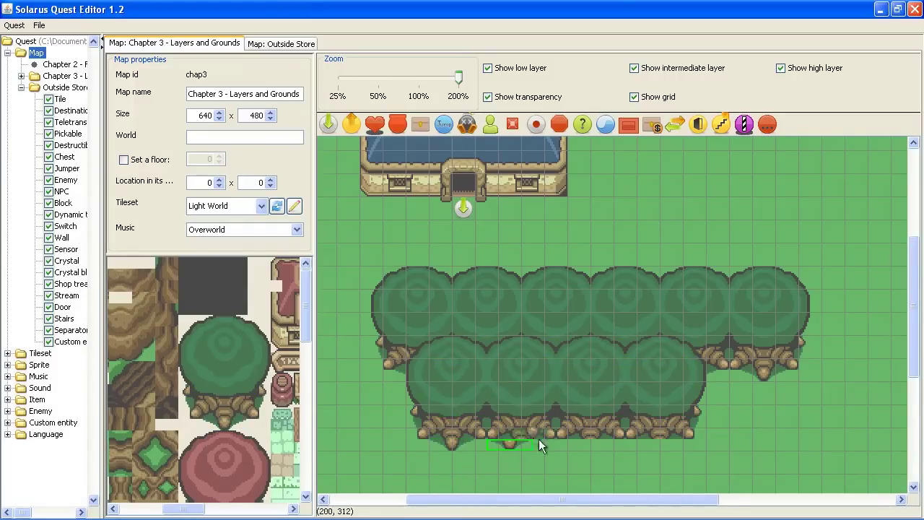
{"action": "left_click_drag", "start_coordinate": [585, 441], "coordinate": [678, 443]}
{"action": "left_click", "coordinate": [659, 442]}
{"action": "left_click_drag", "start_coordinate": [509, 444], "coordinate": [523, 445]}
{"action": "left_click", "coordinate": [665, 262]}
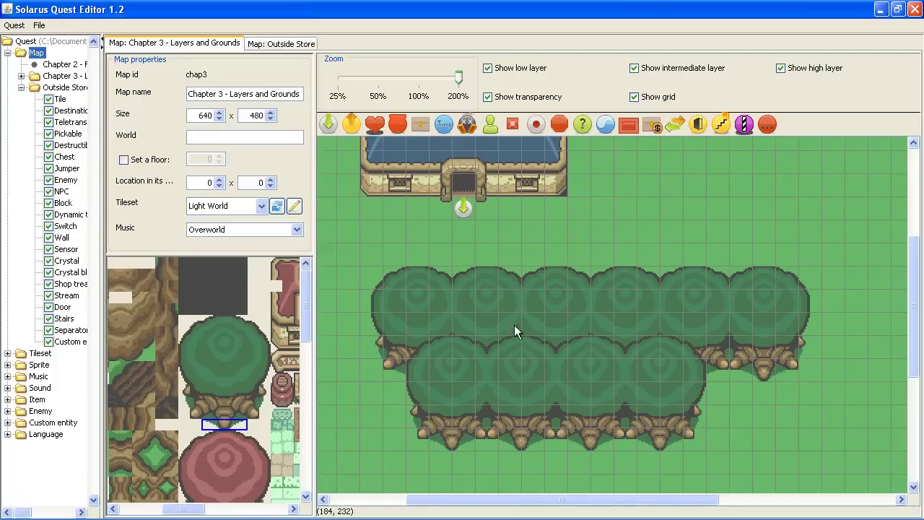
Inspect the front wall and doorway tiles of the house above the tree rows.
{"action": "middle_click_drag", "start_coordinate": [296, 390], "coordinate": [316, 95]}
{"action": "scroll", "coordinate": [276, 331], "scroll_direction": "up", "scroll_amount": 10}
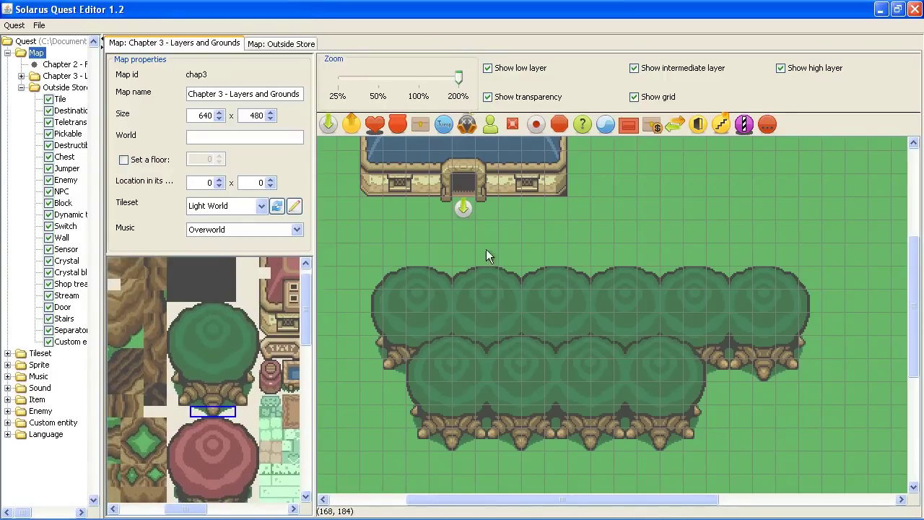
{"action": "middle_click_drag", "start_coordinate": [486, 248], "coordinate": [622, 262]}
{"action": "middle_click_drag", "start_coordinate": [738, 259], "coordinate": [642, 332]}
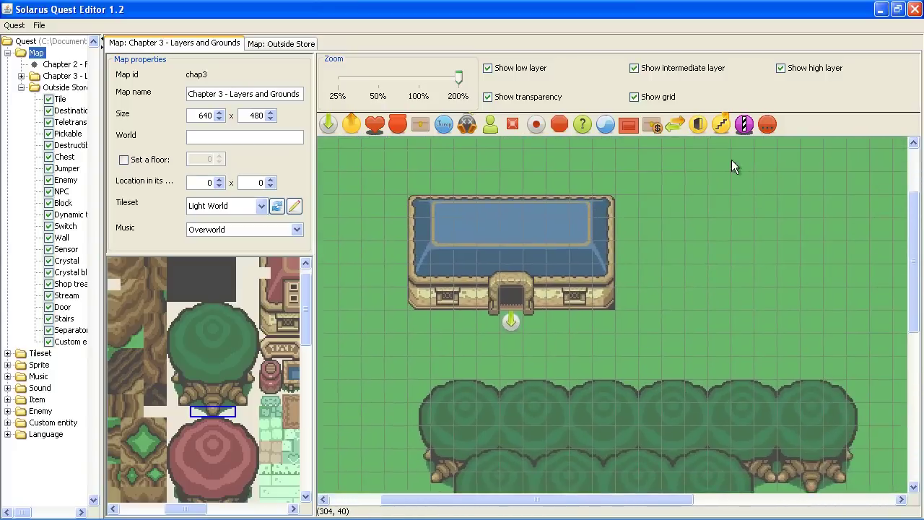
{"action": "left_click", "coordinate": [593, 293]}
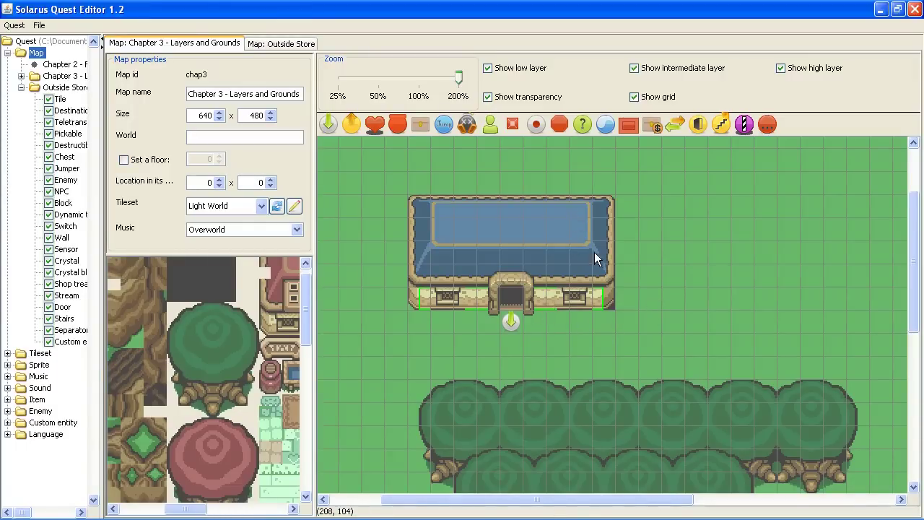
{"action": "left_click", "coordinate": [505, 306]}
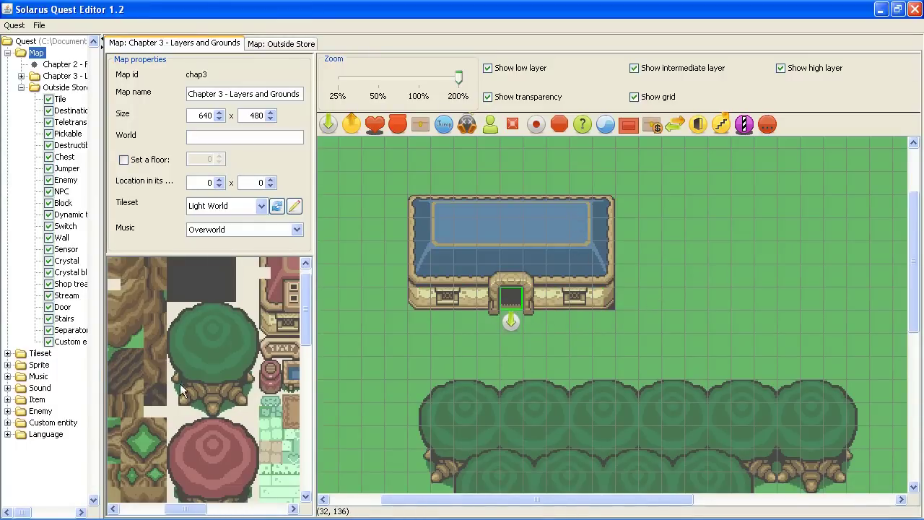
Place a single white flower tile on the grass east of the house and save the map.
{"action": "middle_click_drag", "start_coordinate": [159, 389], "coordinate": [298, 414]}
{"action": "middle_click_drag", "start_coordinate": [185, 405], "coordinate": [231, 417]}
{"action": "left_click", "coordinate": [196, 313]}
{"action": "left_click", "coordinate": [682, 288]}
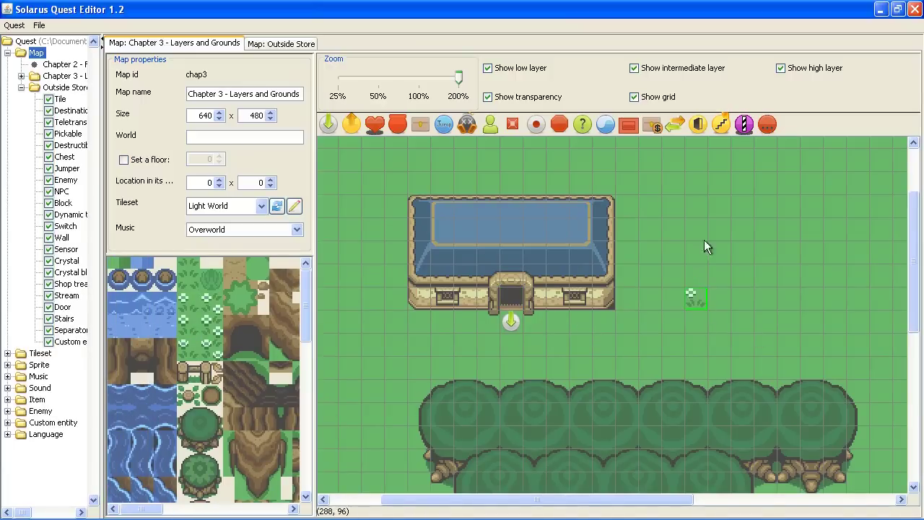
{"action": "left_click", "coordinate": [39, 25]}
{"action": "left_click", "coordinate": [43, 80]}
Open the Light World tileset for editing and view the ground types available for the white flower tile.
{"action": "middle_click_drag", "start_coordinate": [757, 404], "coordinate": [753, 303]}
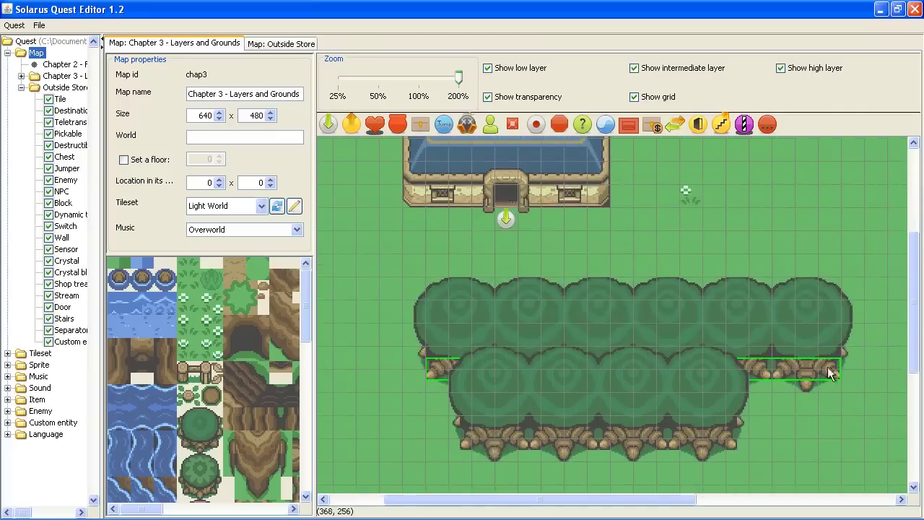
{"action": "middle_click_drag", "start_coordinate": [570, 231], "coordinate": [514, 376]}
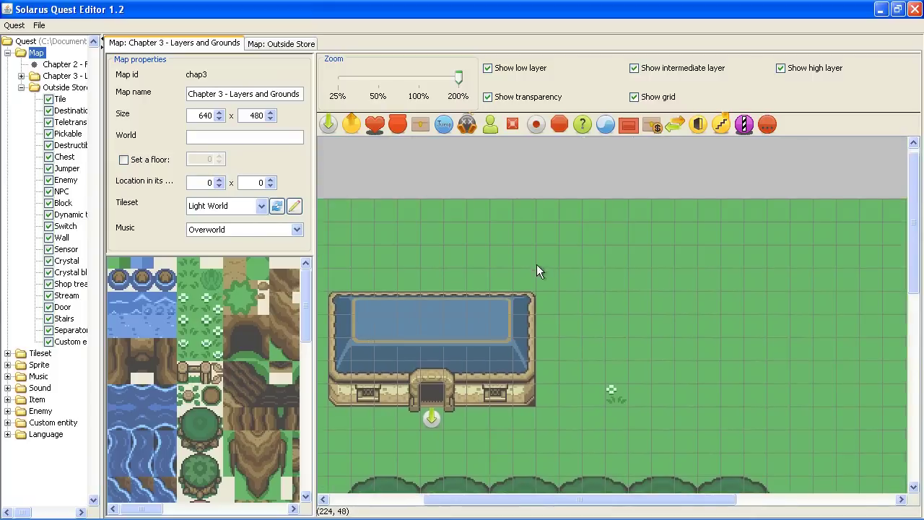
{"action": "middle_click_drag", "start_coordinate": [578, 238], "coordinate": [515, 222]}
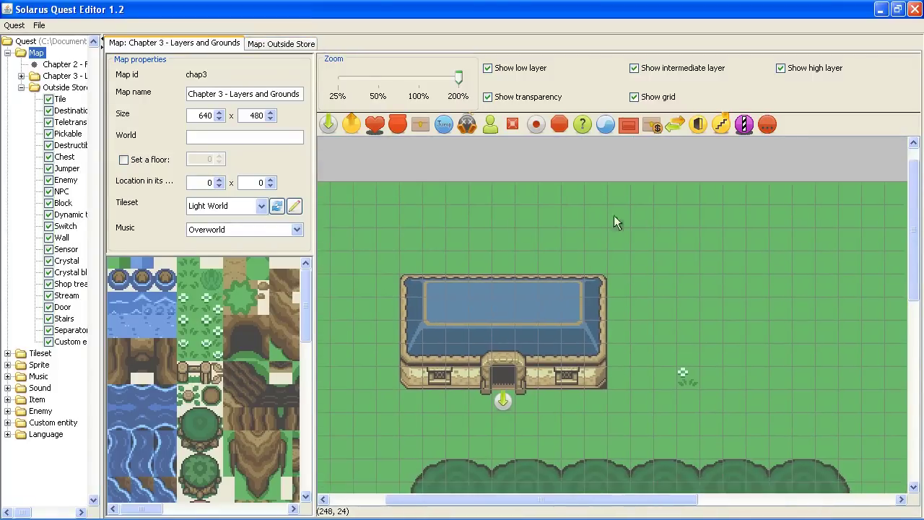
{"action": "left_click", "coordinate": [295, 207]}
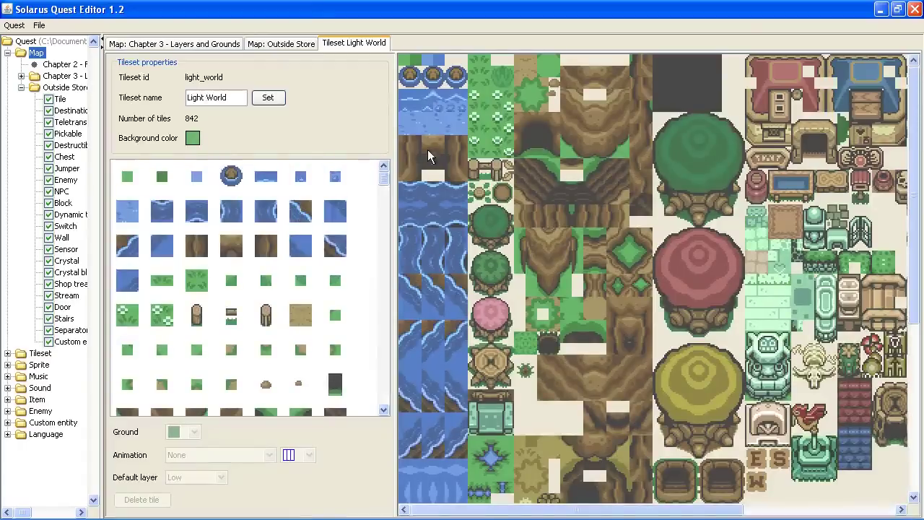
{"action": "right_click", "coordinate": [479, 104]}
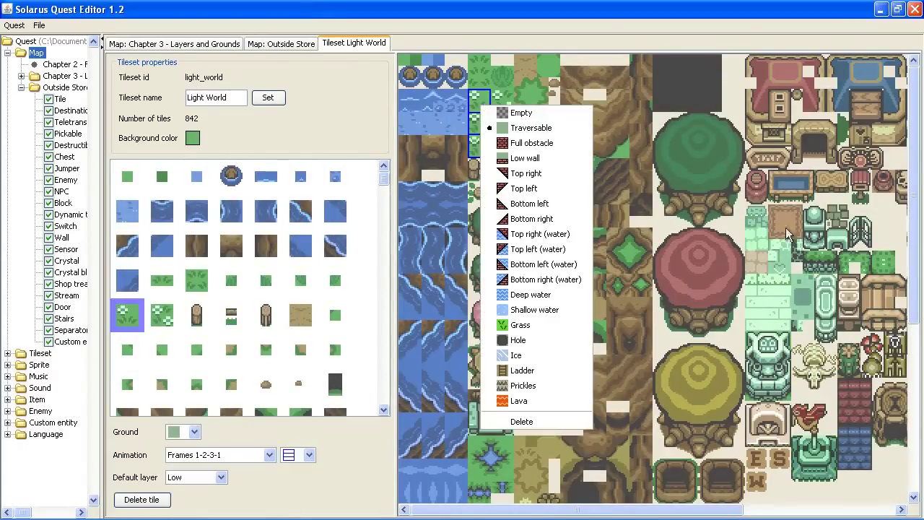
{"action": "left_click", "coordinate": [705, 237]}
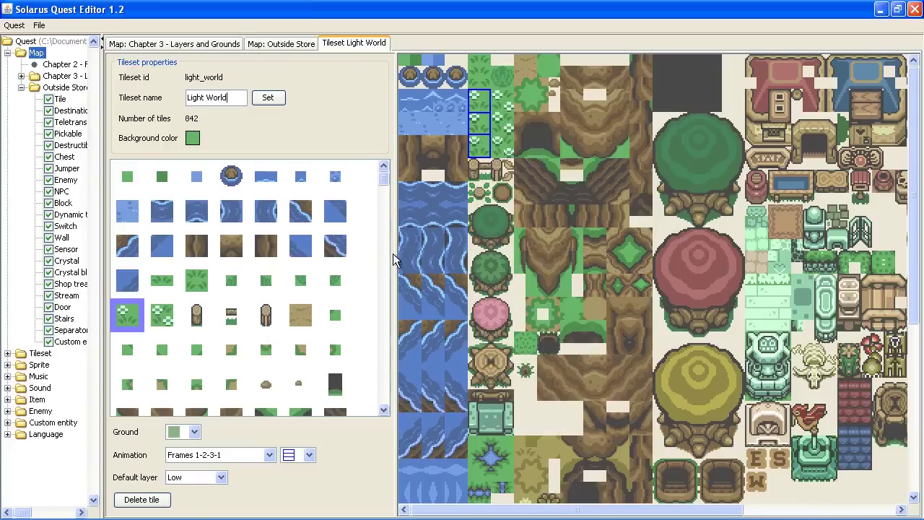
Widen the tileset image area and check the ground setting of the selected flower tile.
{"action": "left_click_drag", "start_coordinate": [393, 252], "coordinate": [334, 252]}
{"action": "middle_click_drag", "start_coordinate": [747, 411], "coordinate": [512, 77]}
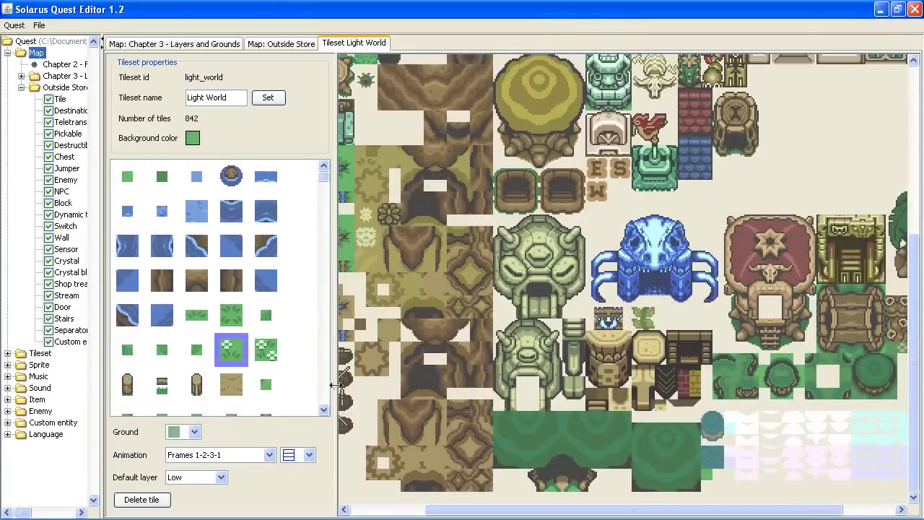
{"action": "left_click", "coordinate": [192, 432]}
{"action": "left_click", "coordinate": [192, 432]}
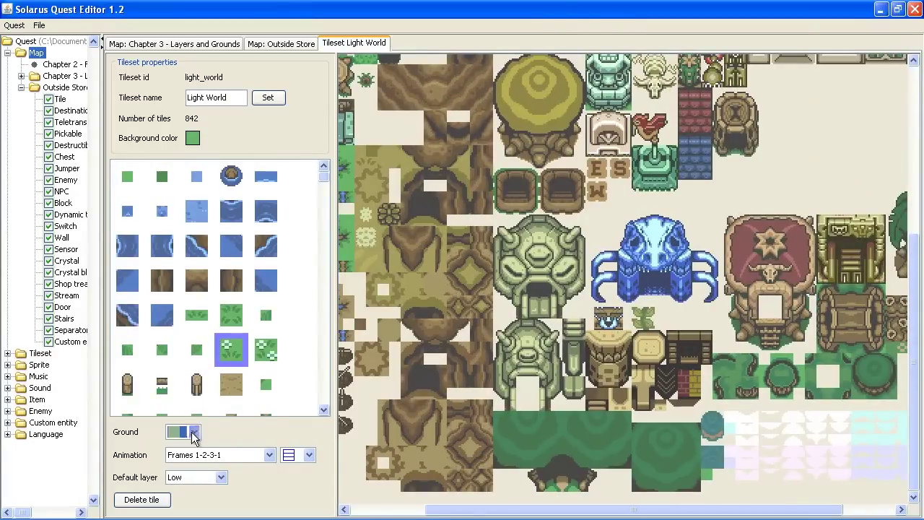
{"action": "left_click", "coordinate": [589, 238]}
{"action": "left_click_drag", "start_coordinate": [829, 160], "coordinate": [895, 169]}
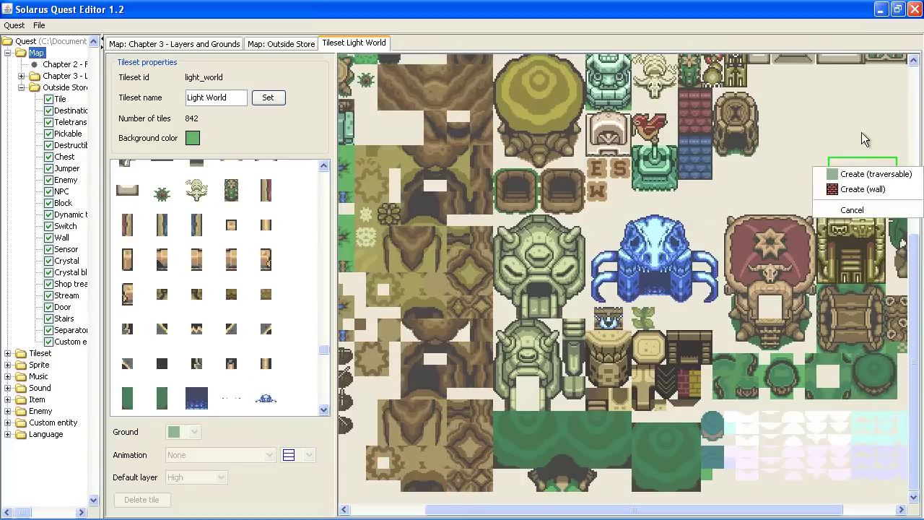
{"action": "left_click", "coordinate": [861, 132]}
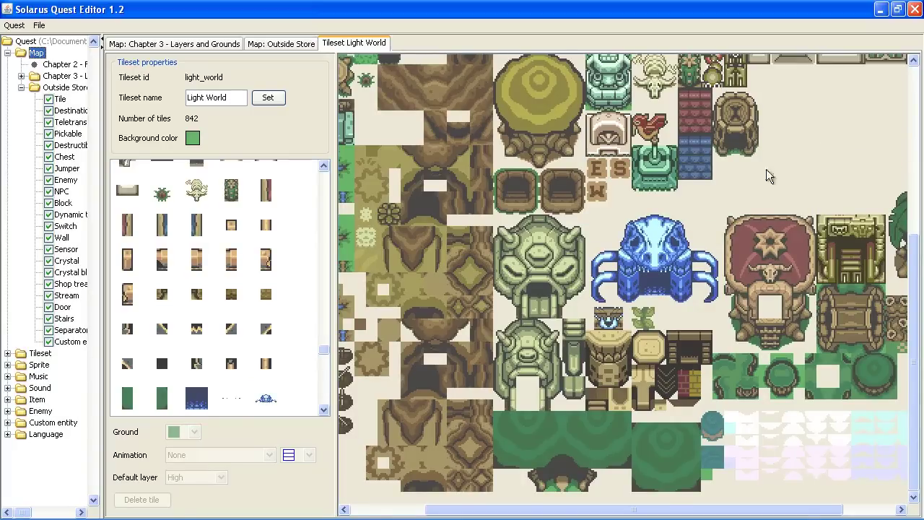
Examine the trees, cliffs, water and building tiles across the Light World tileset image.
{"action": "middle_click_drag", "start_coordinate": [607, 177], "coordinate": [706, 197]}
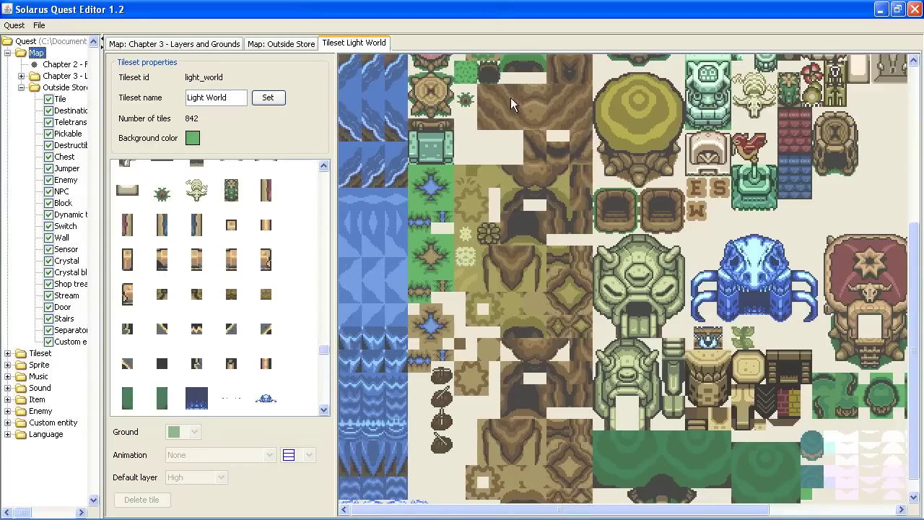
{"action": "middle_click_drag", "start_coordinate": [711, 246], "coordinate": [584, 292]}
{"action": "middle_click_drag", "start_coordinate": [648, 215], "coordinate": [651, 393]}
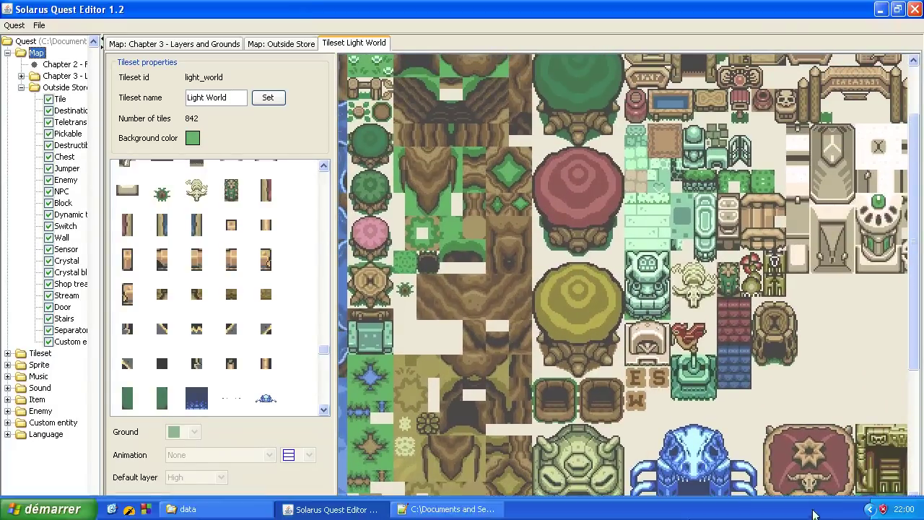
{"action": "middle_click_drag", "start_coordinate": [663, 249], "coordinate": [508, 162]}
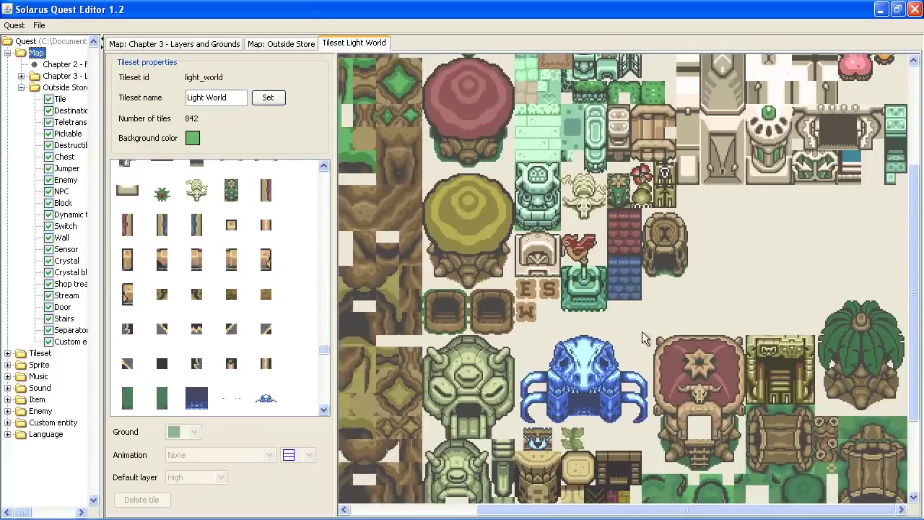
{"action": "middle_click_drag", "start_coordinate": [648, 328], "coordinate": [642, 204]}
{"action": "middle_click_drag", "start_coordinate": [666, 264], "coordinate": [818, 290]}
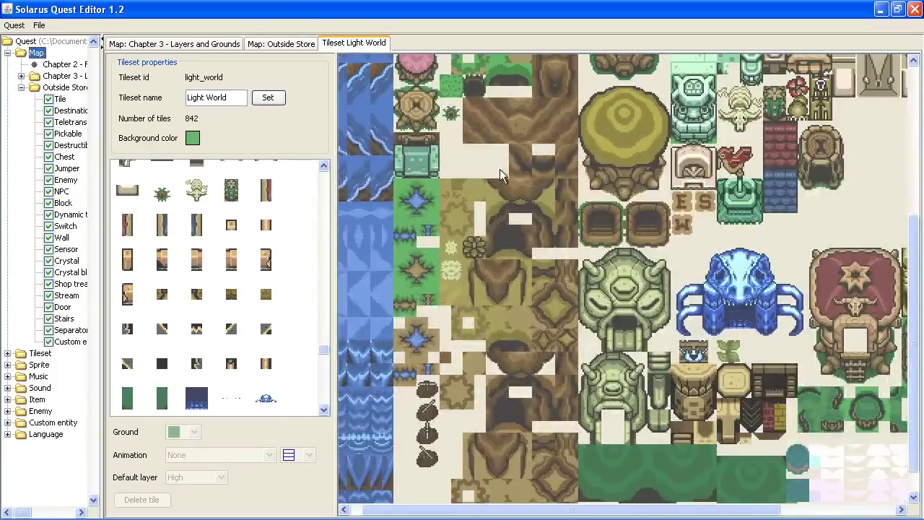
{"action": "middle_click_drag", "start_coordinate": [642, 170], "coordinate": [657, 184]}
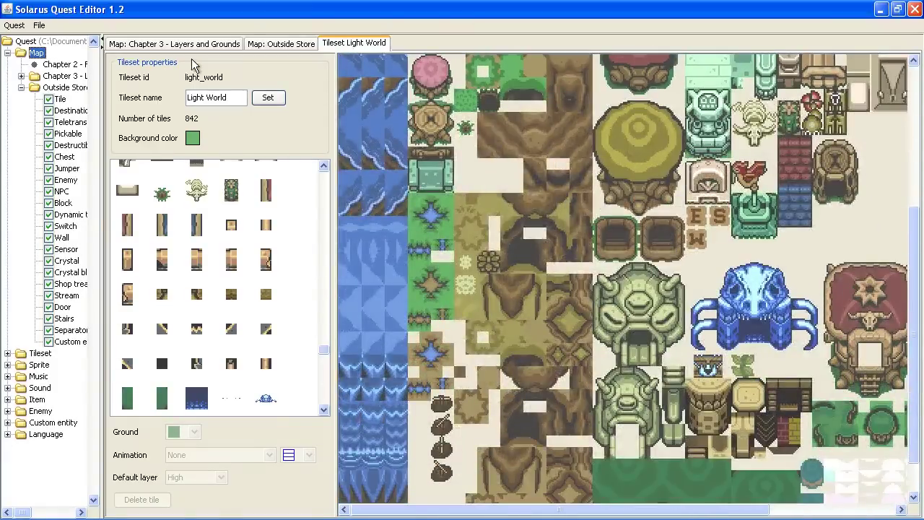
Return to the Chapter 3 map and look over the house, the flower and both tree rows.
{"action": "left_click", "coordinate": [216, 44]}
{"action": "middle_click_drag", "start_coordinate": [640, 416], "coordinate": [612, 317]}
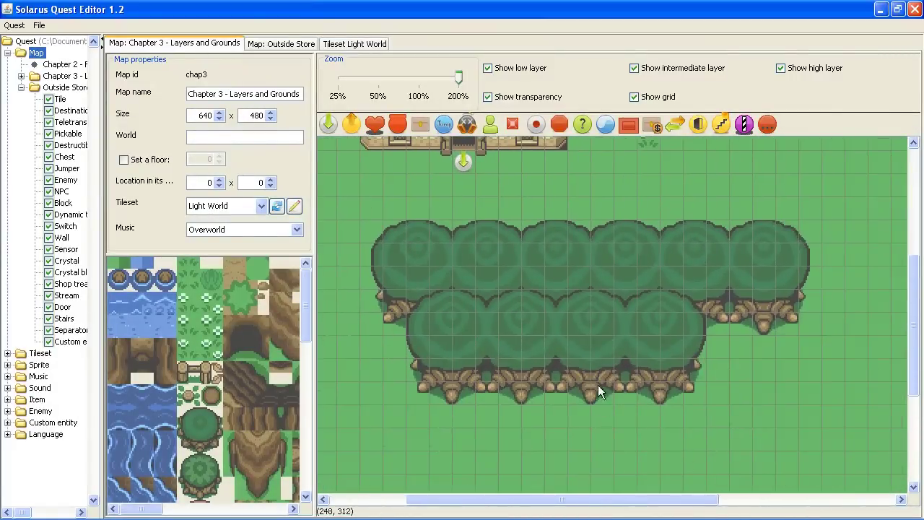
{"action": "middle_click_drag", "start_coordinate": [521, 199], "coordinate": [553, 254]}
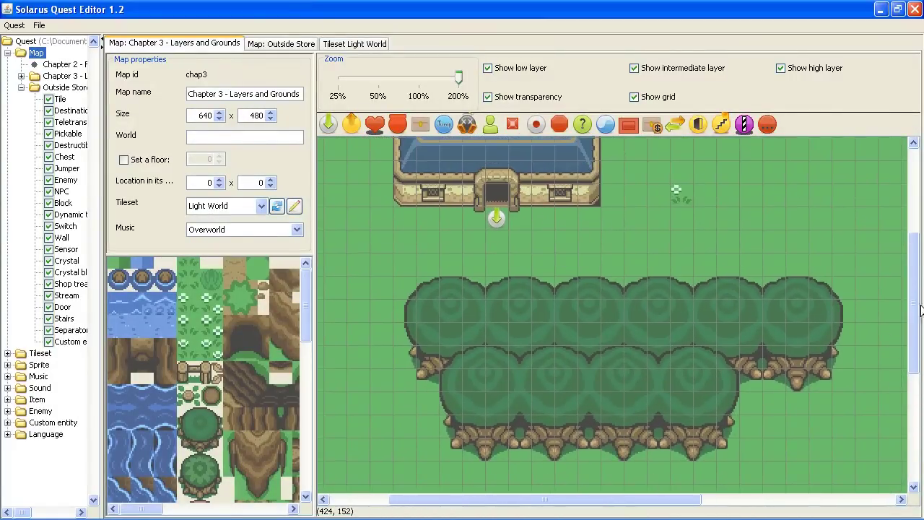
{"action": "middle_click_drag", "start_coordinate": [546, 303], "coordinate": [670, 282]}
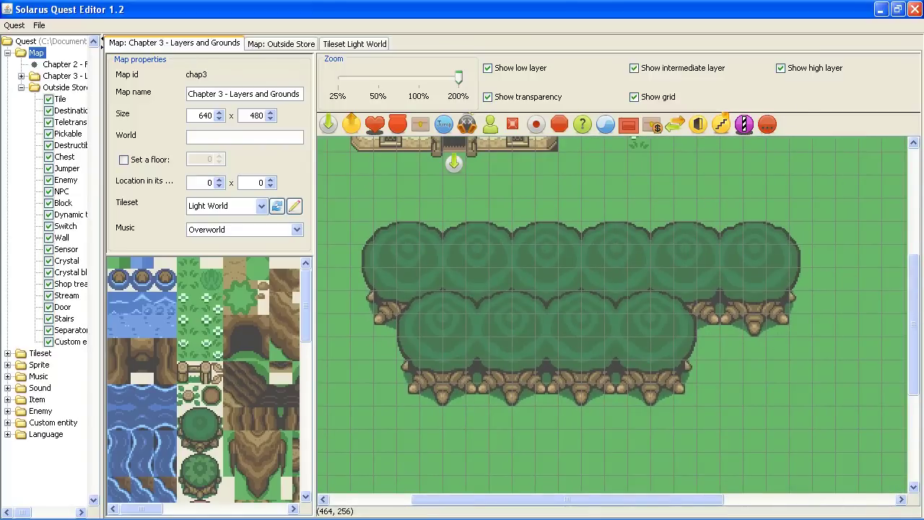
{"action": "left_click_drag", "start_coordinate": [915, 290], "coordinate": [913, 237]}
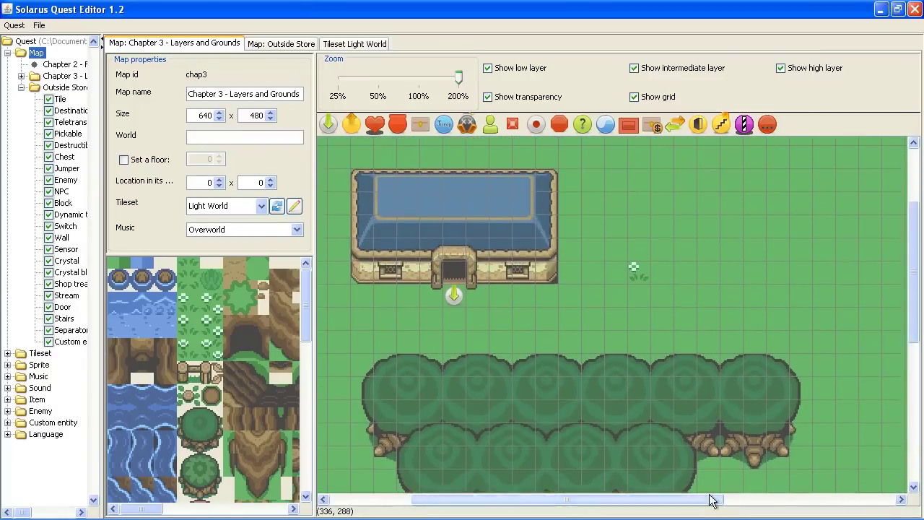
{"action": "mouse_move", "coordinate": [711, 500]}
{"action": "left_mouse_down"}
{"action": "mouse_move", "coordinate": [769, 511]}
{"action": "mouse_move", "coordinate": [703, 500]}
{"action": "left_mouse_up"}
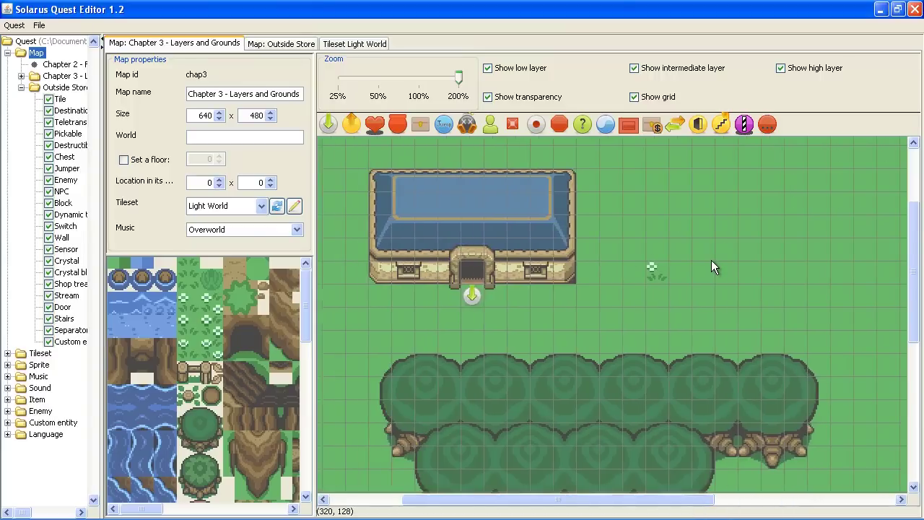
{"action": "scroll", "coordinate": [711, 267], "scroll_direction": "right", "scroll_amount": 4}
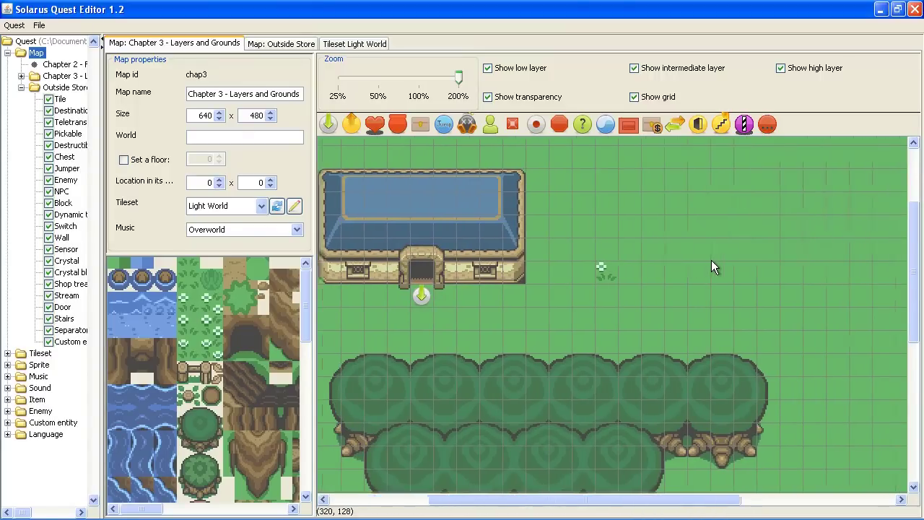
{"action": "scroll", "coordinate": [710, 267], "scroll_direction": "right", "scroll_amount": 2}
{"action": "scroll", "coordinate": [711, 267], "scroll_direction": "down", "scroll_amount": 5}
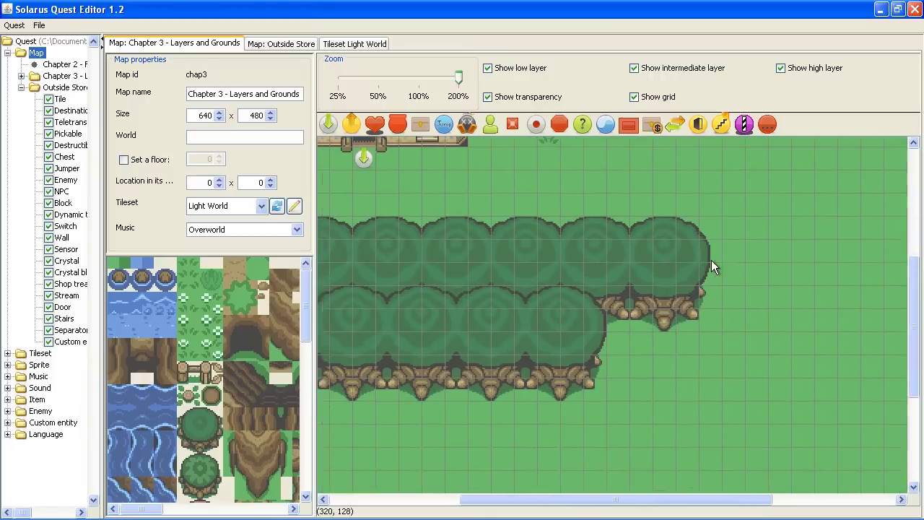
{"action": "scroll", "coordinate": [711, 261], "scroll_direction": "left", "scroll_amount": 6}
{"action": "scroll", "coordinate": [711, 261], "scroll_direction": "up", "scroll_amount": 1}
{"action": "scroll", "coordinate": [710, 260], "scroll_direction": "up", "scroll_amount": 2}
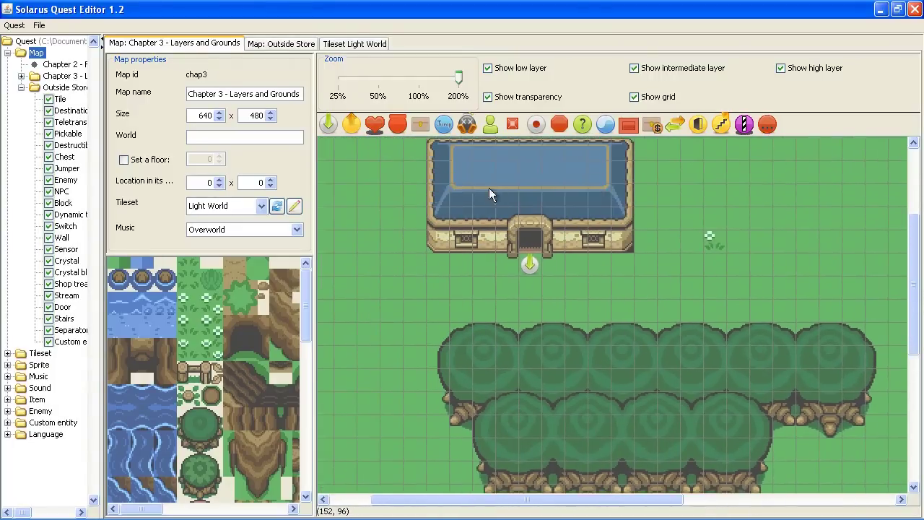
Zoom the Chapter 3 map out to 25% and back in to 200%.
{"action": "left_click", "coordinate": [410, 81]}
{"action": "left_click", "coordinate": [389, 74]}
{"action": "left_click", "coordinate": [371, 78]}
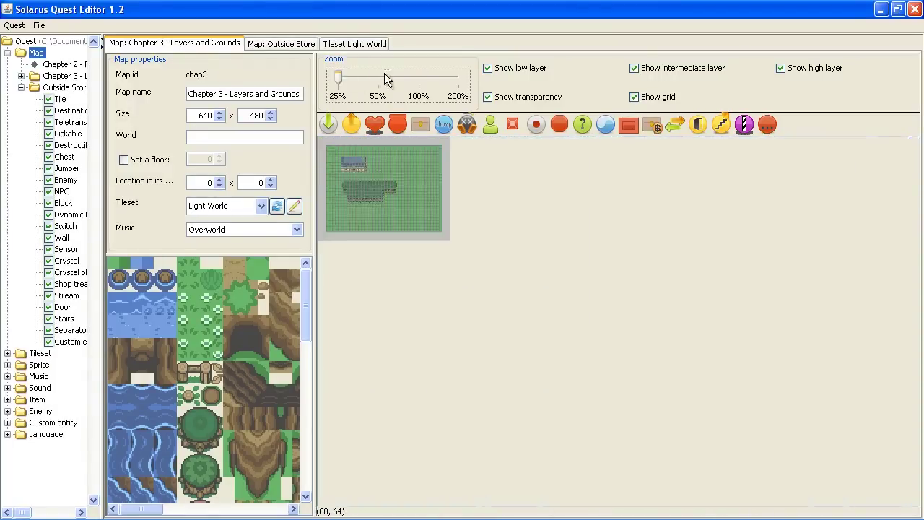
{"action": "left_click", "coordinate": [392, 73]}
{"action": "left_click", "coordinate": [445, 79]}
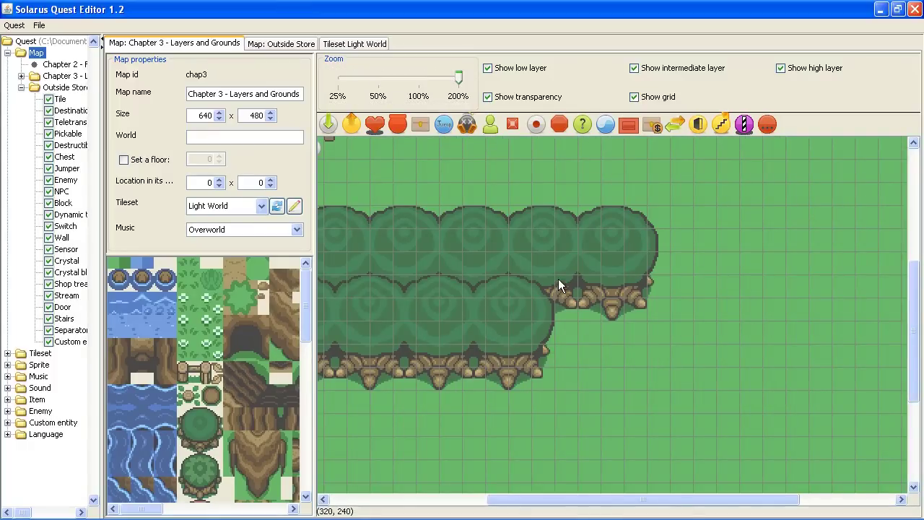
View the Chapter 3 map at 100% and 200% zoom around the house and tree rows.
{"action": "scroll", "coordinate": [600, 349], "scroll_direction": "down", "scroll_amount": 1}
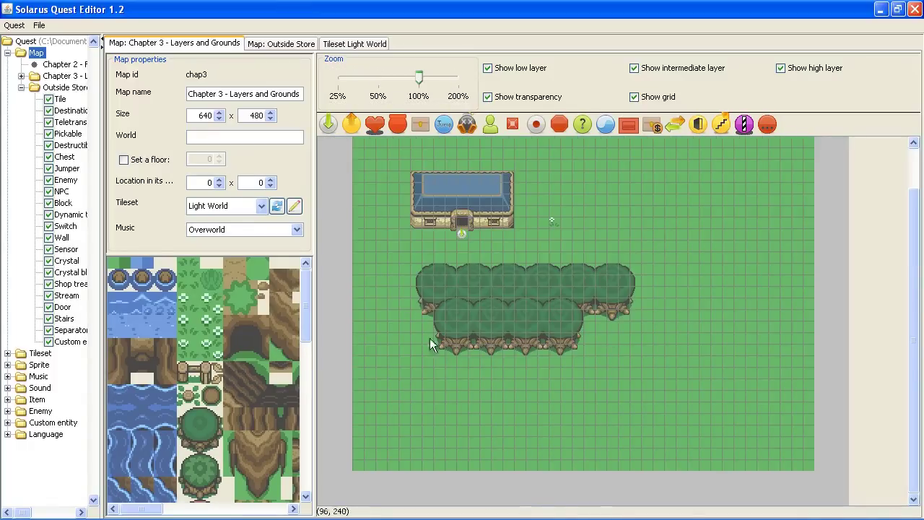
{"action": "scroll", "coordinate": [626, 343], "scroll_direction": "up", "scroll_amount": 1}
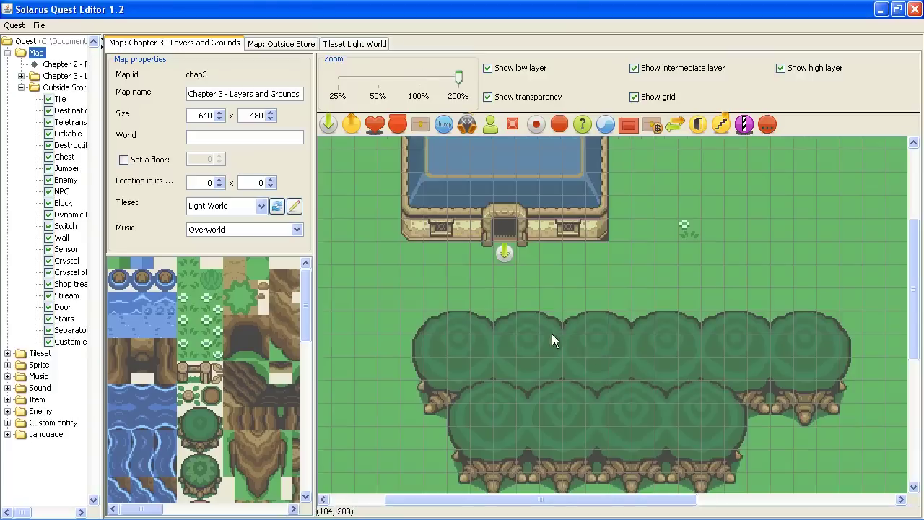
{"action": "scroll", "coordinate": [559, 332], "scroll_direction": "down", "scroll_amount": 1}
{"action": "scroll", "coordinate": [526, 270], "scroll_direction": "up", "scroll_amount": 1}
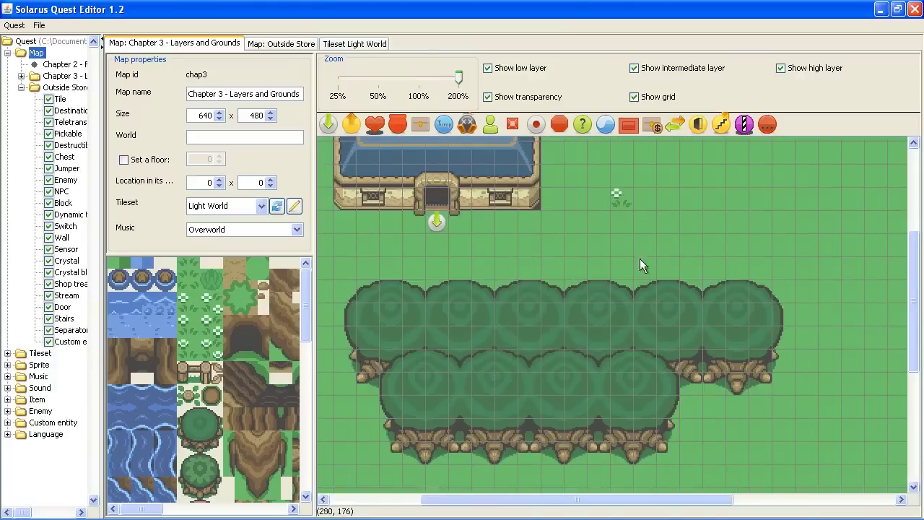
{"action": "middle_click_drag", "start_coordinate": [685, 220], "coordinate": [710, 242]}
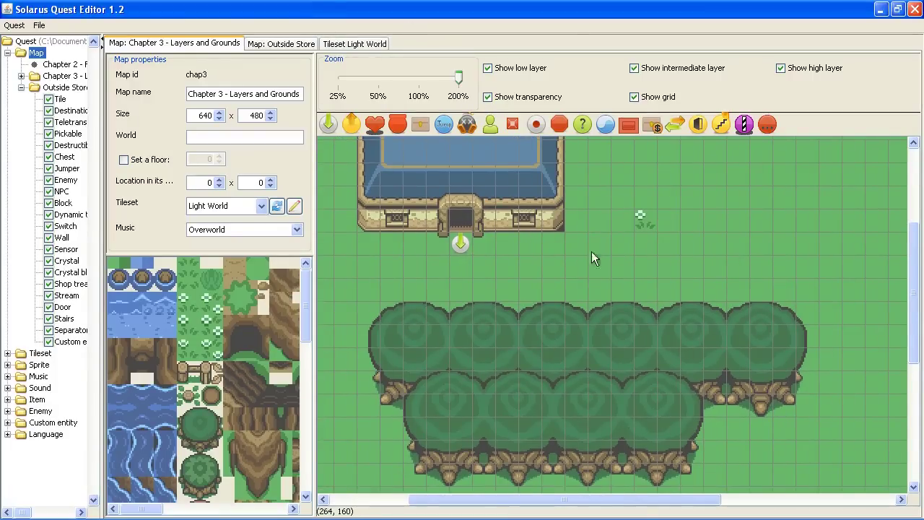
Check the ground setting of the dark hole tile in the Light World tileset.
{"action": "left_click", "coordinate": [342, 44]}
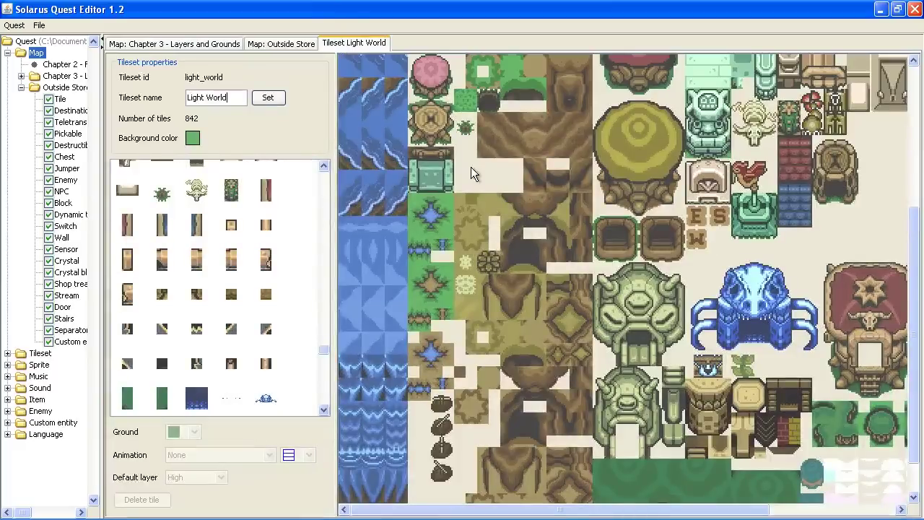
{"action": "left_click", "coordinate": [484, 103]}
{"action": "right_click", "coordinate": [486, 99]}
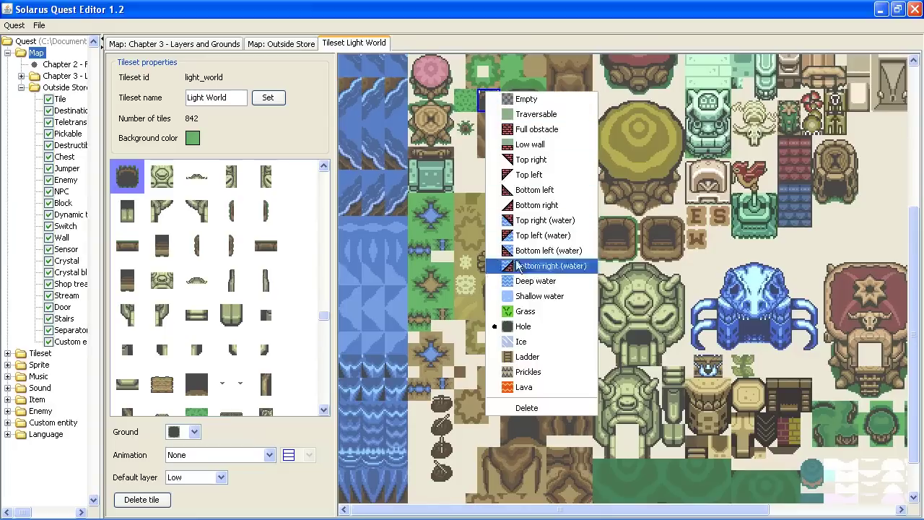
{"action": "left_click", "coordinate": [702, 278]}
Place a hole tile on the Chapter 3 map between the flower and the upper tree row, and save the map.
{"action": "left_click", "coordinate": [183, 42]}
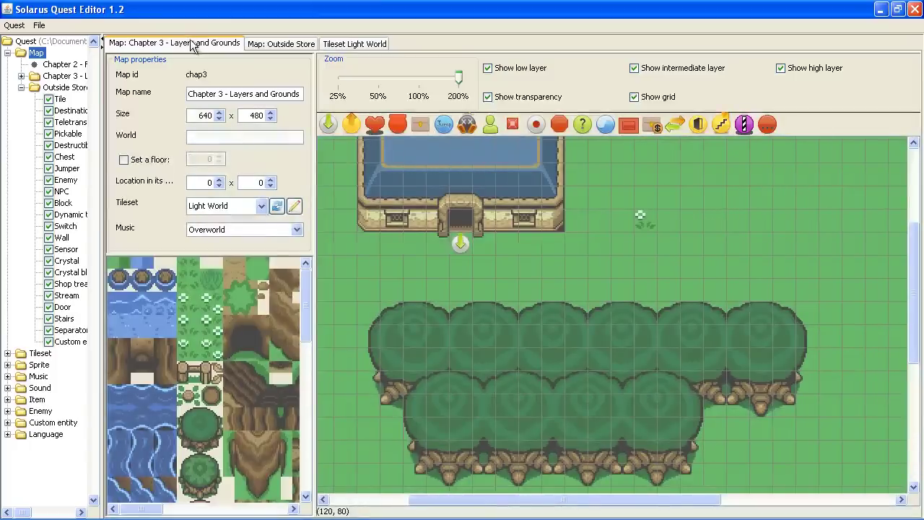
{"action": "scroll", "coordinate": [163, 317], "scroll_direction": "down", "scroll_amount": 3}
{"action": "scroll", "coordinate": [163, 314], "scroll_direction": "down", "scroll_amount": 5}
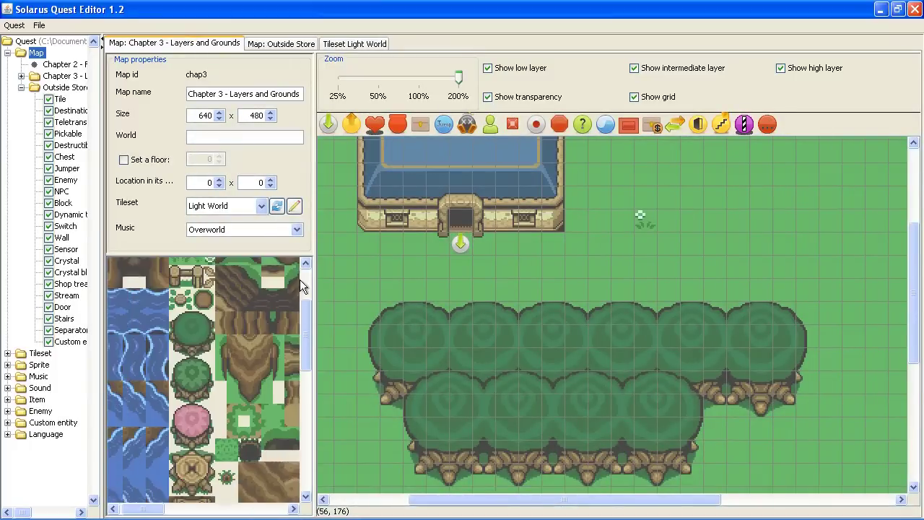
{"action": "left_click", "coordinate": [249, 449]}
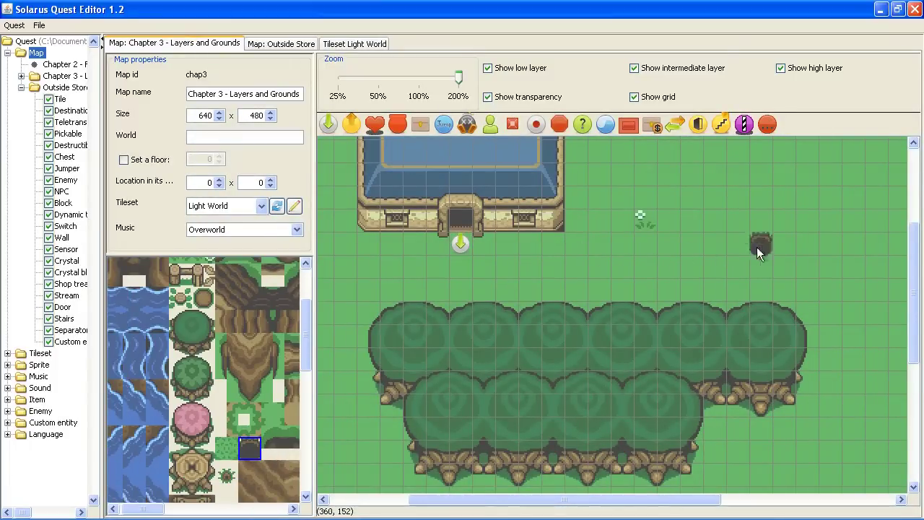
{"action": "left_click", "coordinate": [617, 268]}
{"action": "left_click", "coordinate": [42, 26]}
{"action": "left_click", "coordinate": [54, 80]}
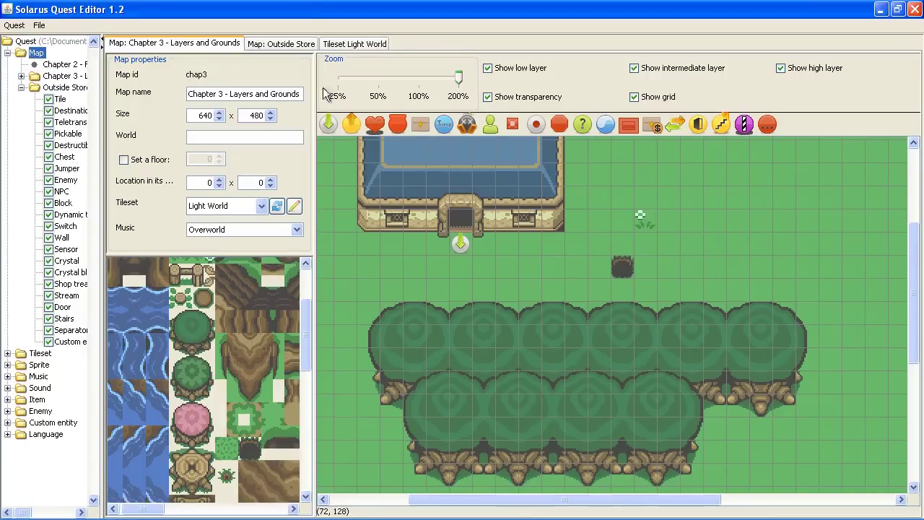
Run the quest and walk the hero from the house to the flower and into the hole.
{"action": "left_click", "coordinate": [129, 508]}
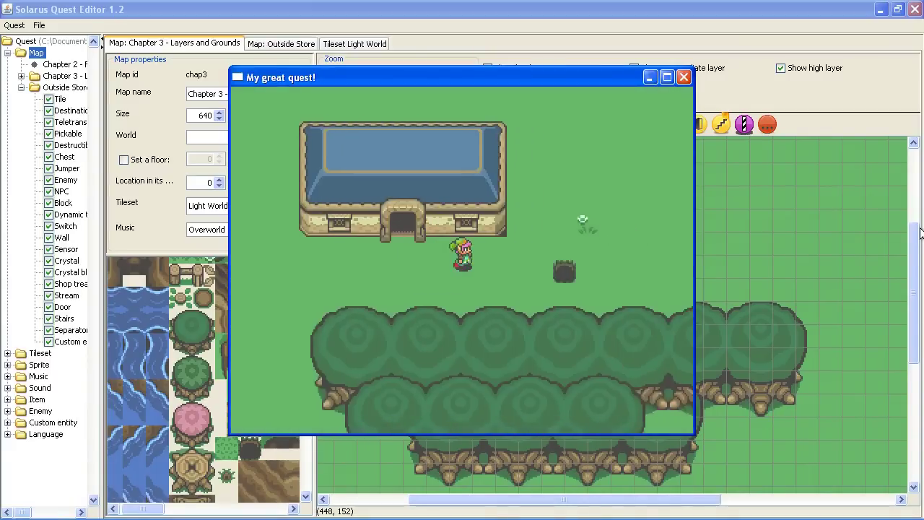
{"action": "key", "text": "Right"}
{"action": "key", "text": "Up"}
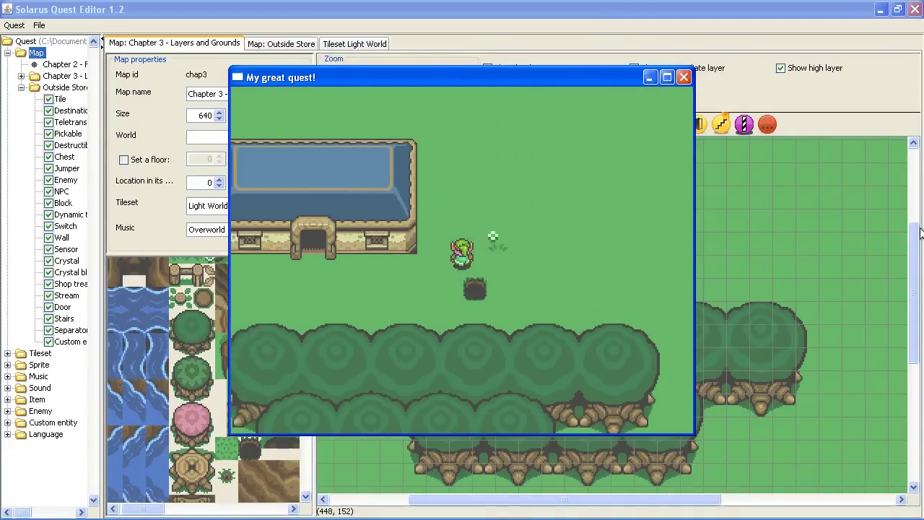
{"action": "key", "text": "Right"}
{"action": "key", "text": "Down"}
{"action": "key", "text": "Up"}
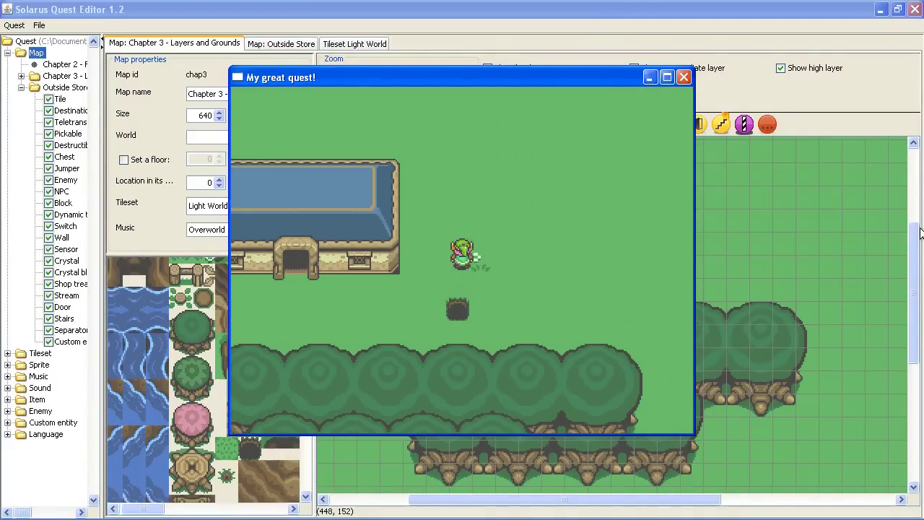
{"action": "key", "text": "Down"}
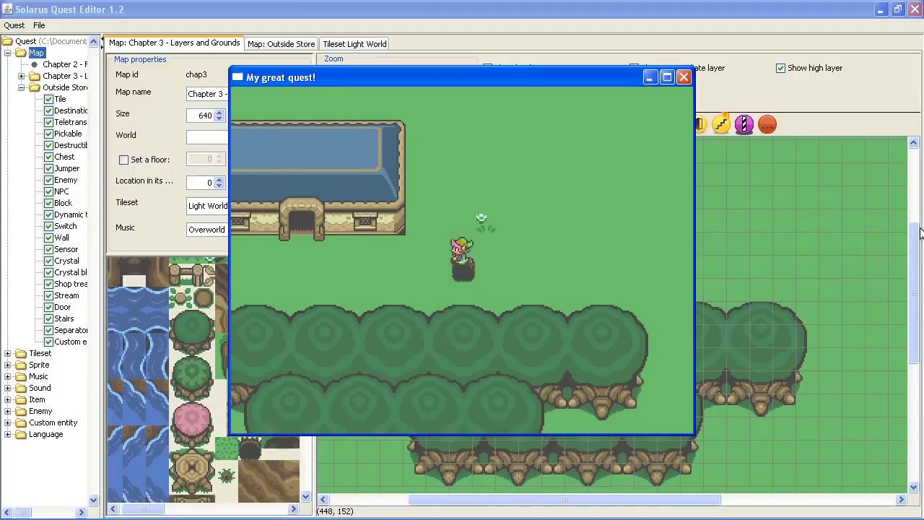
{"action": "key", "text": "Left"}
{"action": "key", "text": "Up"}
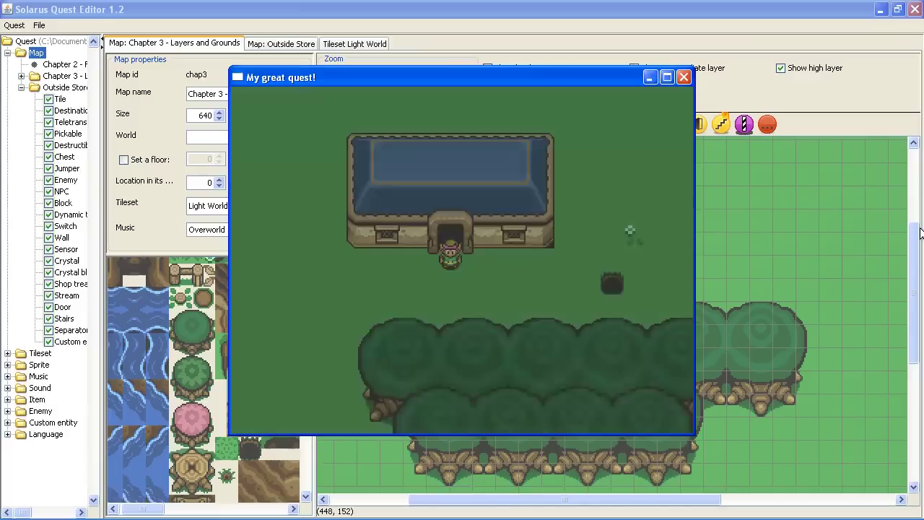
Walk the hero back and forth between the house and the flower, past the hole, and down under the tree canopies.
{"action": "key", "text": "Right"}
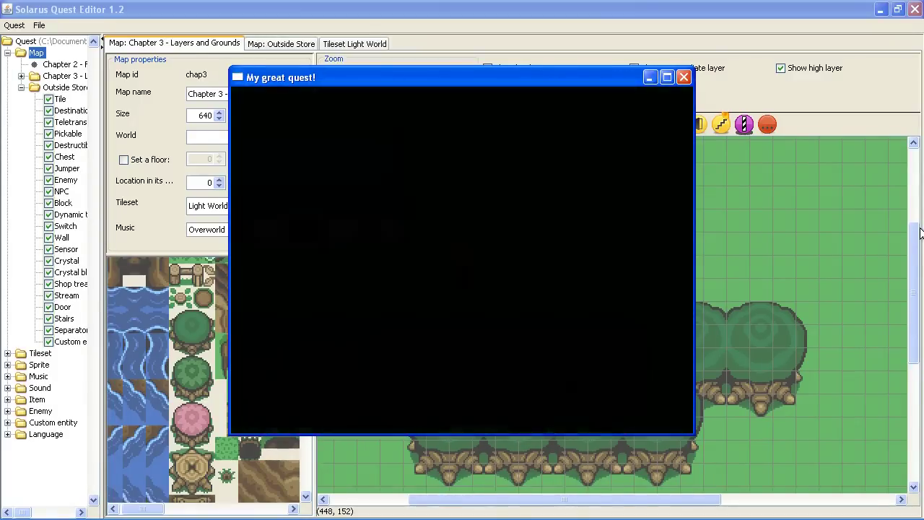
{"action": "key", "text": "Right"}
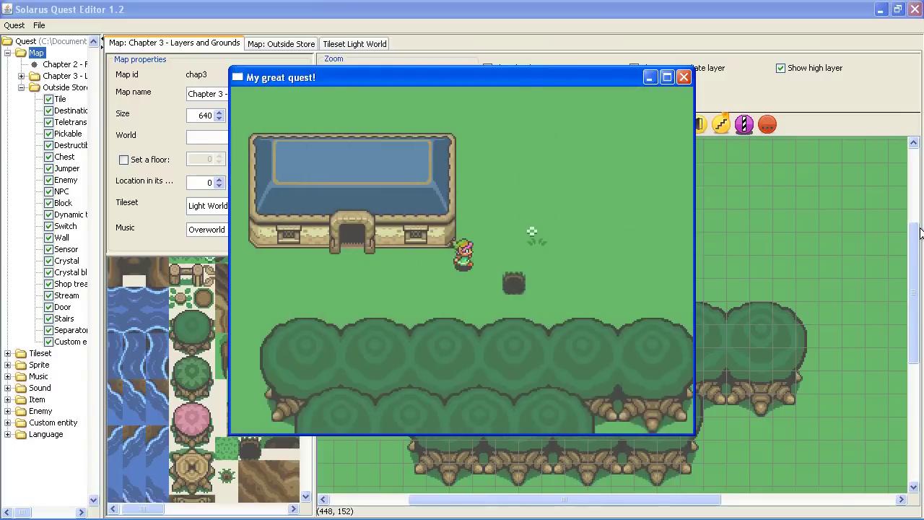
{"action": "key", "text": "Right"}
{"action": "key", "text": "Down"}
{"action": "key", "text": "Left"}
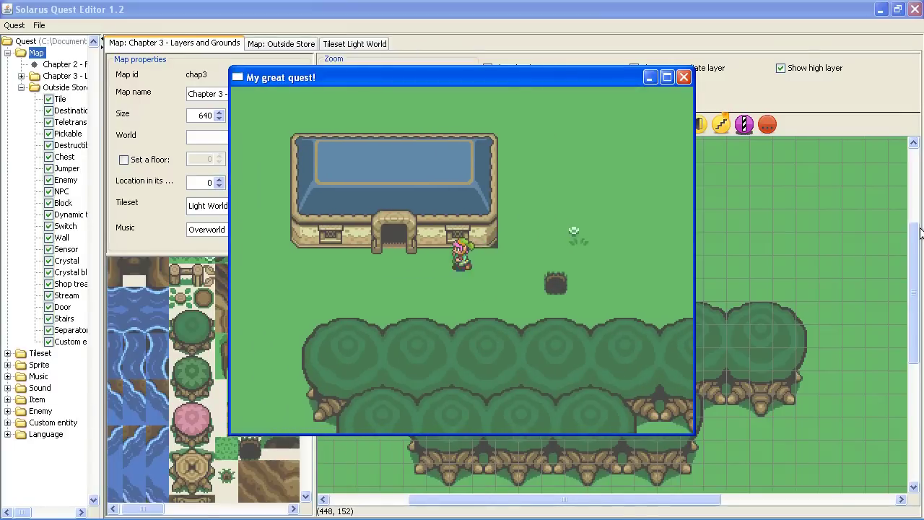
{"action": "key", "text": "Right"}
{"action": "key", "text": "Right"}
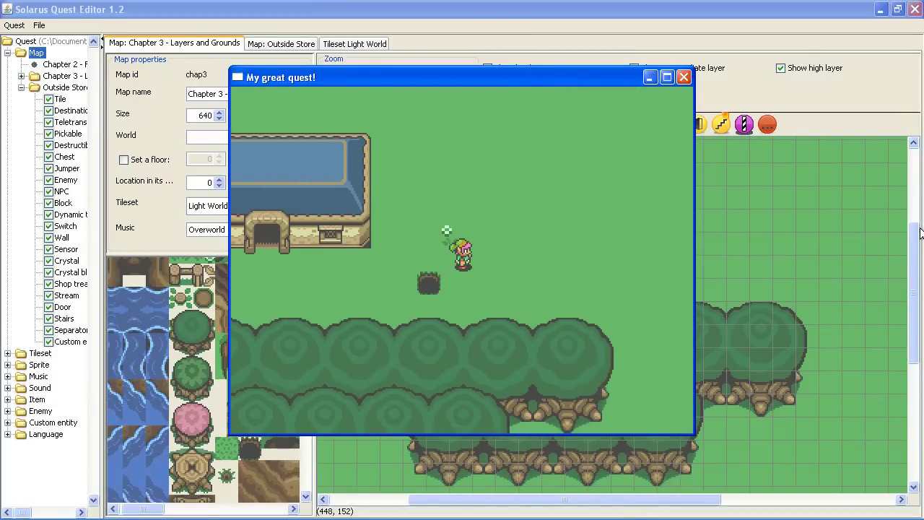
{"action": "key", "text": "Down"}
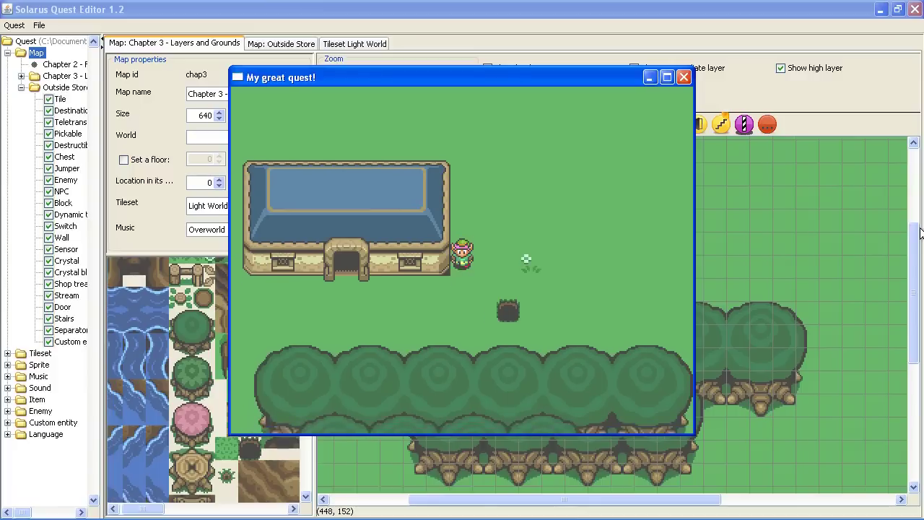
{"action": "key", "text": "Right"}
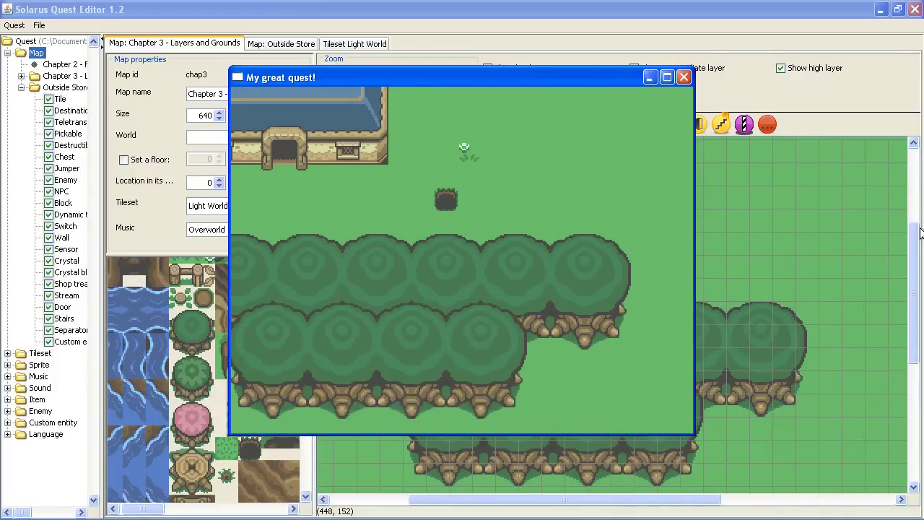
Bring the hero back up beside the flower and walk him down into the hole.
{"action": "key", "text": "Up"}
{"action": "key", "text": "Left"}
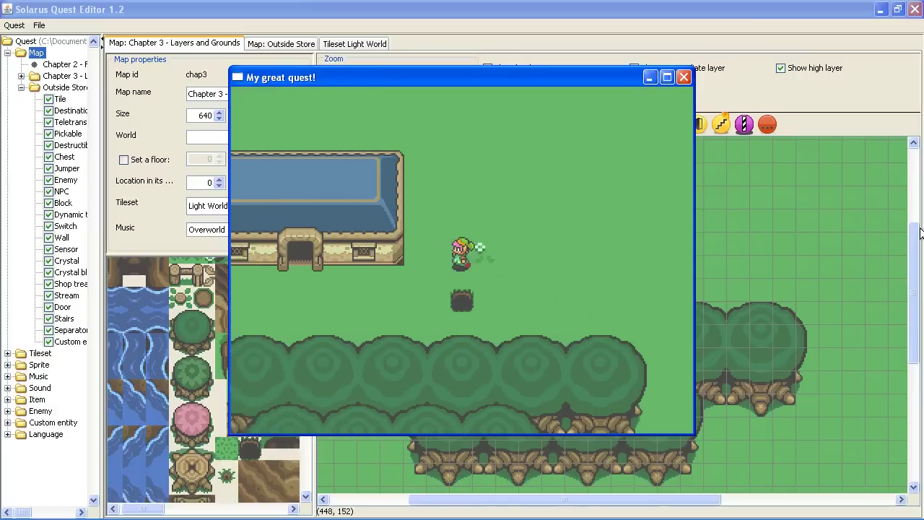
{"action": "key", "text": "Down"}
{"action": "key", "text": "Right"}
{"action": "key", "text": "Down"}
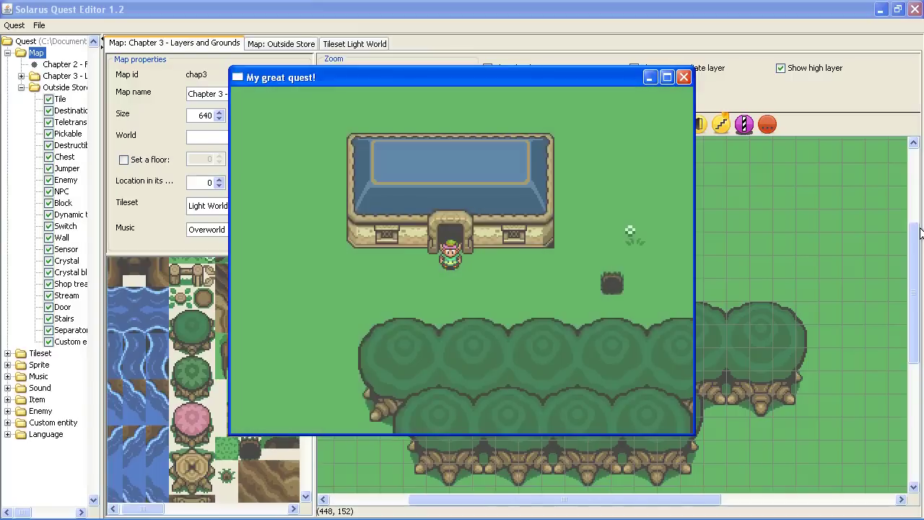
Walk the hero around the grass in front of the house door, above the upper tree row.
{"action": "key", "text": "Right"}
{"action": "key", "text": "Down"}
{"action": "key", "text": "Right"}
{"action": "key", "text": "Down"}
{"action": "key", "text": "Left"}
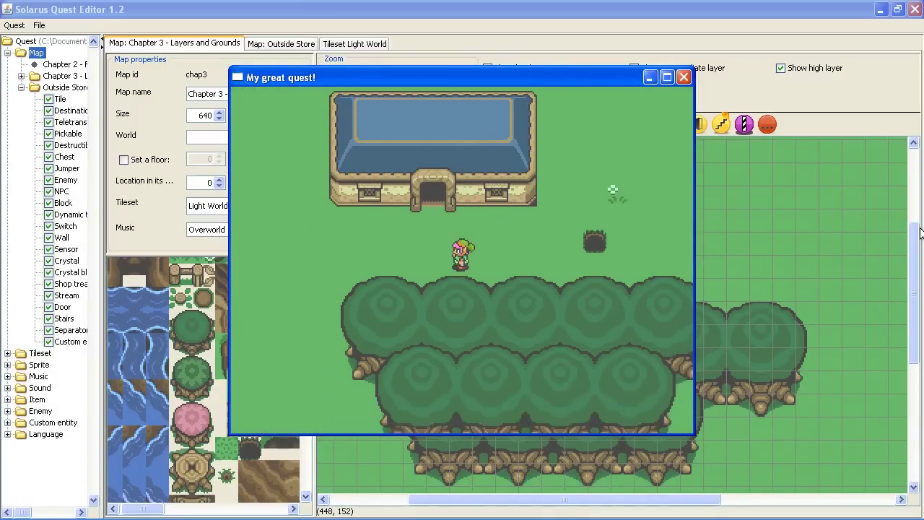
{"action": "key", "text": "Up"}
{"action": "key", "text": "Right"}
{"action": "key", "text": "Up"}
{"action": "key", "text": "Down"}
{"action": "key", "text": "Down"}
{"action": "key", "text": "Right"}
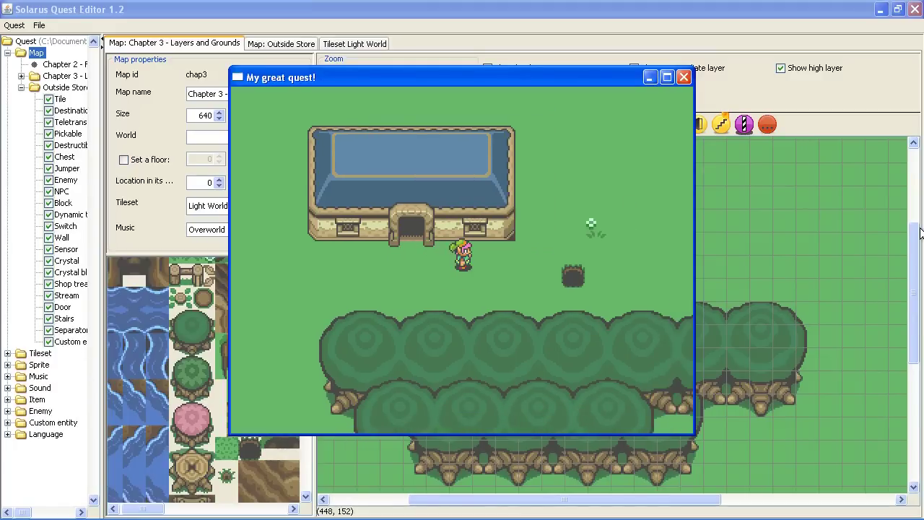
{"action": "key", "text": "Right"}
{"action": "key", "text": "Left"}
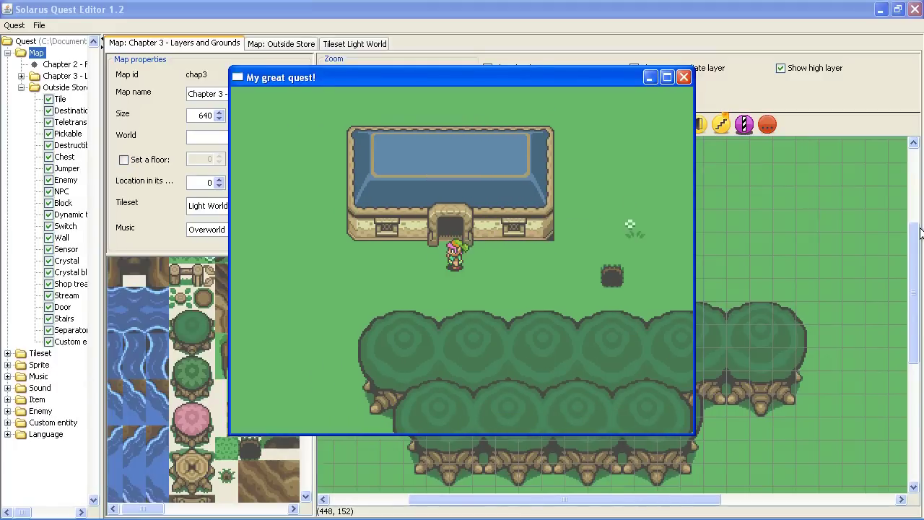
Walk the hero along the house's lower-right corner and on to the open grass beyond the flower.
{"action": "key", "text": "Right"}
{"action": "key", "text": "Right"}
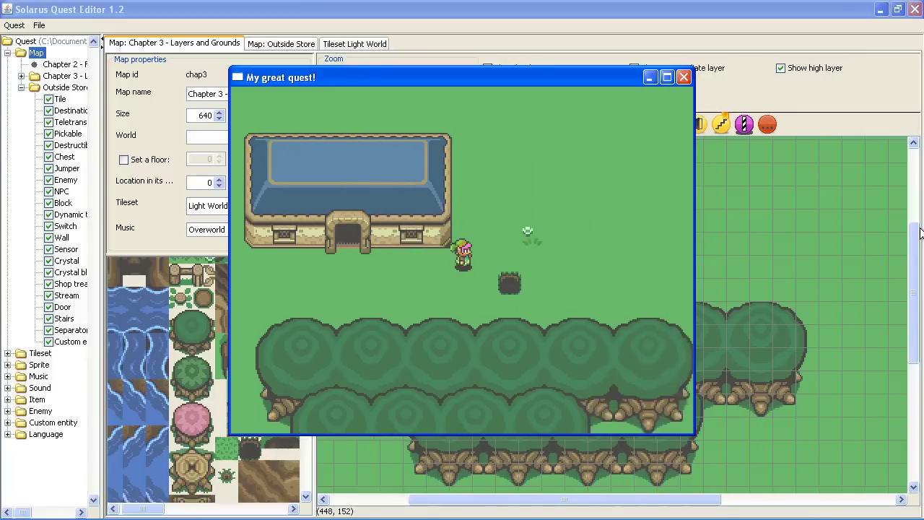
{"action": "key", "text": "Up"}
{"action": "key", "text": "Down"}
{"action": "key", "text": "Left"}
{"action": "key", "text": "Up"}
{"action": "key", "text": "Down"}
{"action": "key", "text": "Left"}
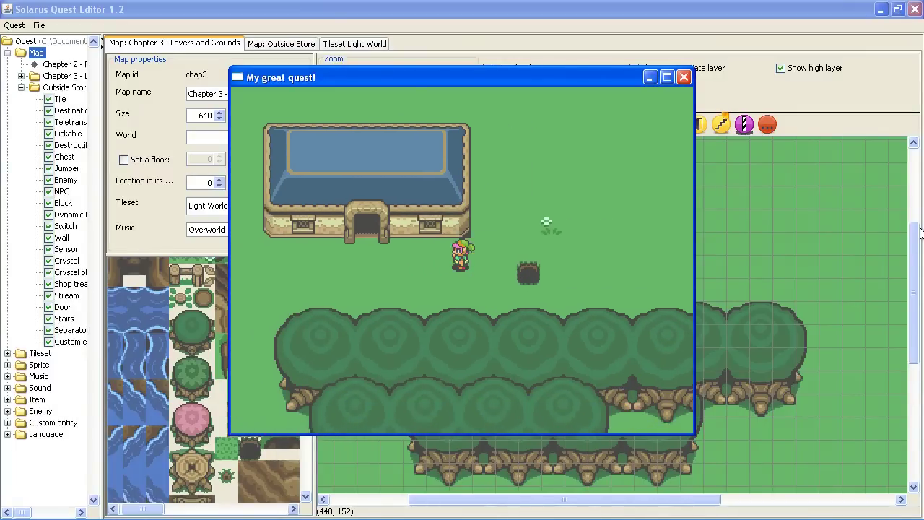
{"action": "key", "text": "Right"}
{"action": "key", "text": "Up"}
{"action": "key", "text": "Right"}
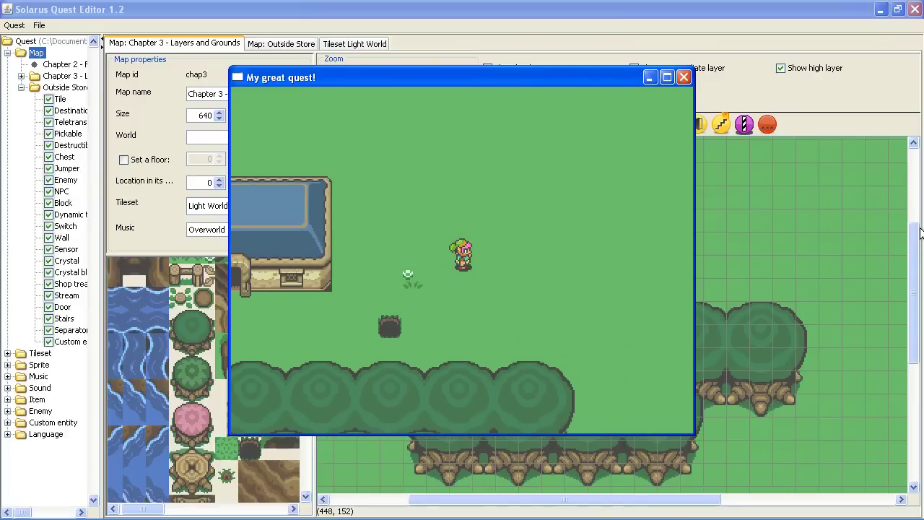
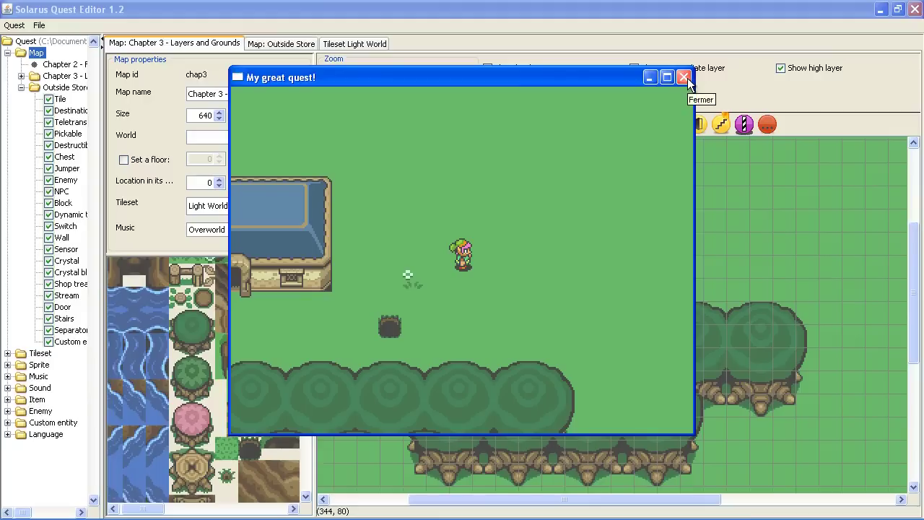
Test the hole by walking the hero to its upper edge and around to its left side.
{"action": "key", "text": "Left"}
{"action": "key", "text": "Down"}
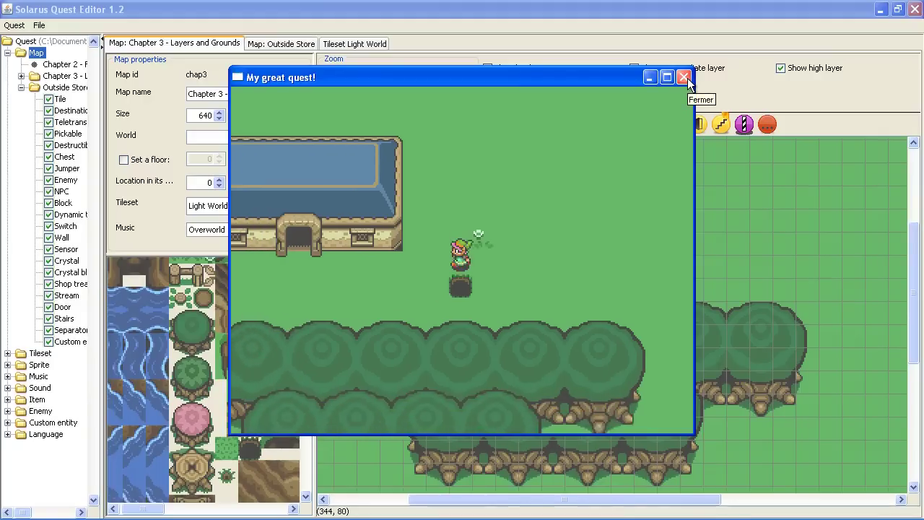
{"action": "key", "text": "Up"}
{"action": "key", "text": "Down"}
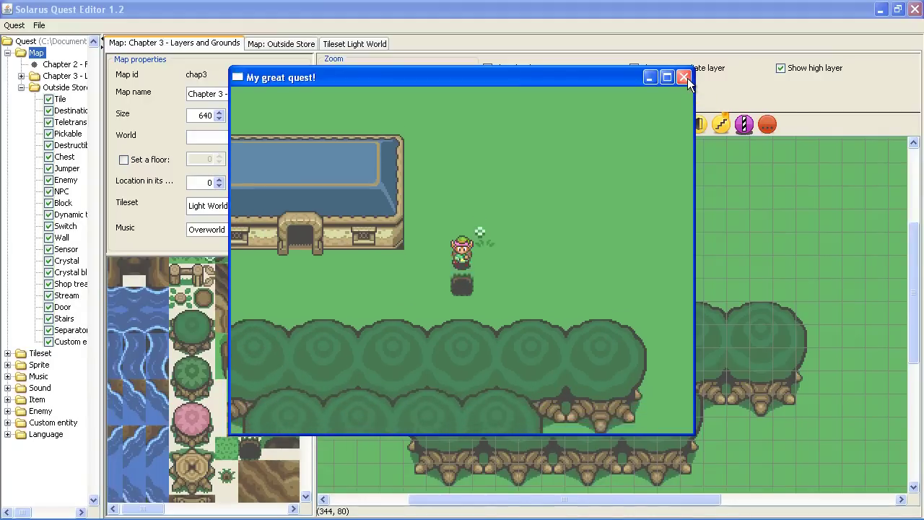
{"action": "key", "text": "Left"}
{"action": "key", "text": "Down"}
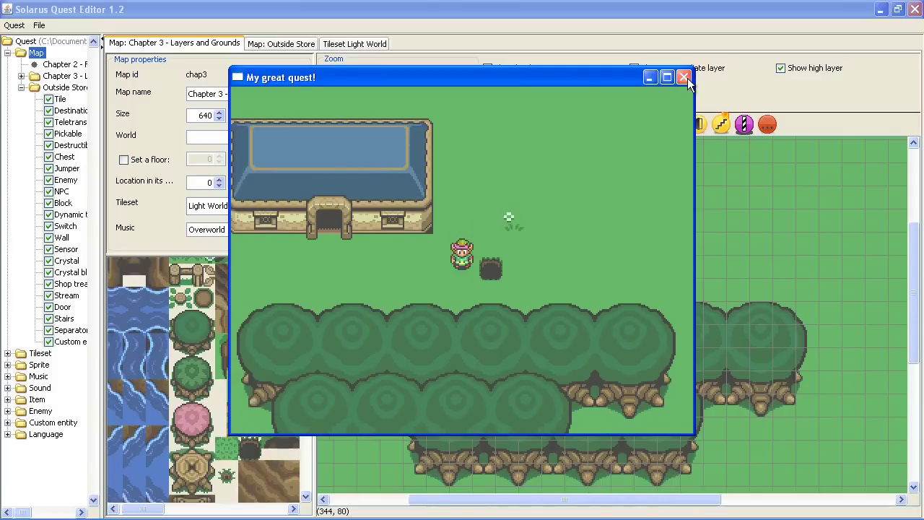
Step the hero repeatedly on and off the hole's edges, ending beside the flower above it.
{"action": "key", "text": "Right"}
{"action": "key", "text": "Right"}
{"action": "key", "text": "Left"}
{"action": "key", "text": "Right"}
{"action": "key", "text": "Left"}
{"action": "key", "text": "Up"}
{"action": "key", "text": "Right"}
{"action": "key", "text": "Down"}
{"action": "key", "text": "Left"}
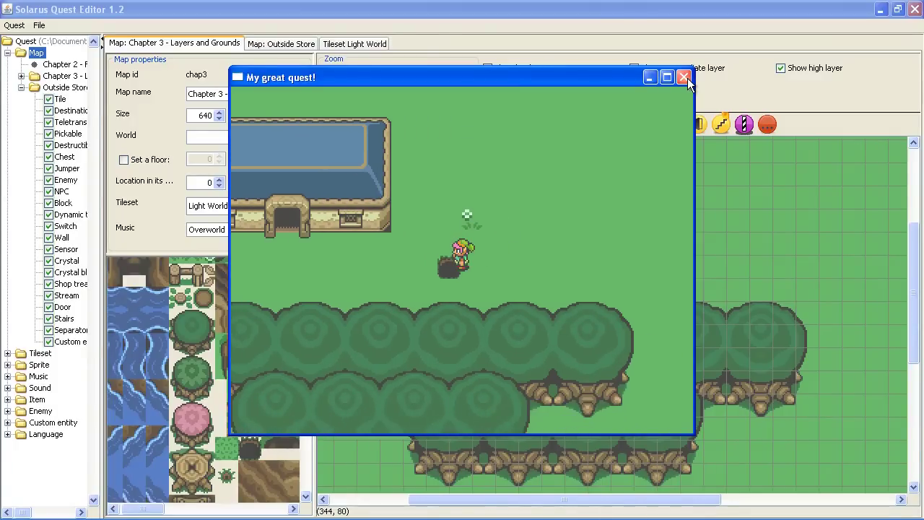
{"action": "key", "text": "Up"}
{"action": "key", "text": "Left"}
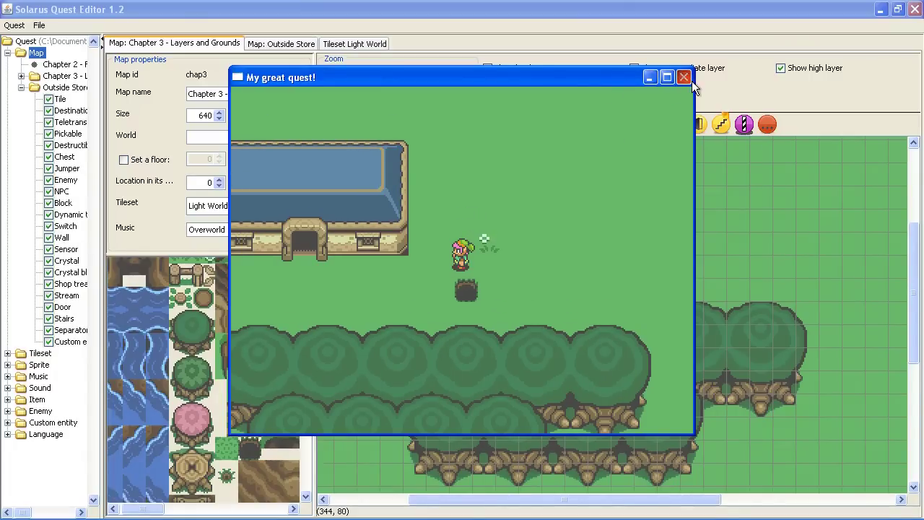
Close the running quest window.
{"action": "left_click", "coordinate": [692, 81]}
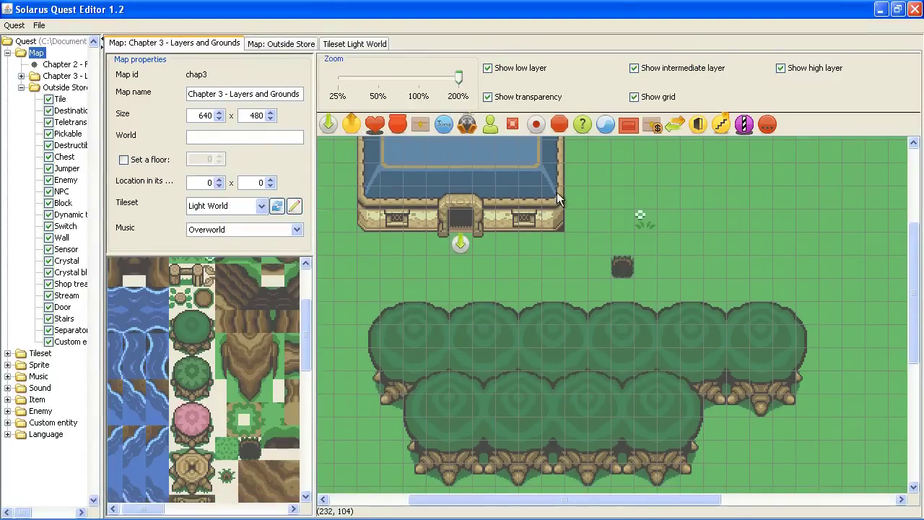
{"action": "scroll", "coordinate": [273, 470], "scroll_direction": "up", "scroll_amount": 3}
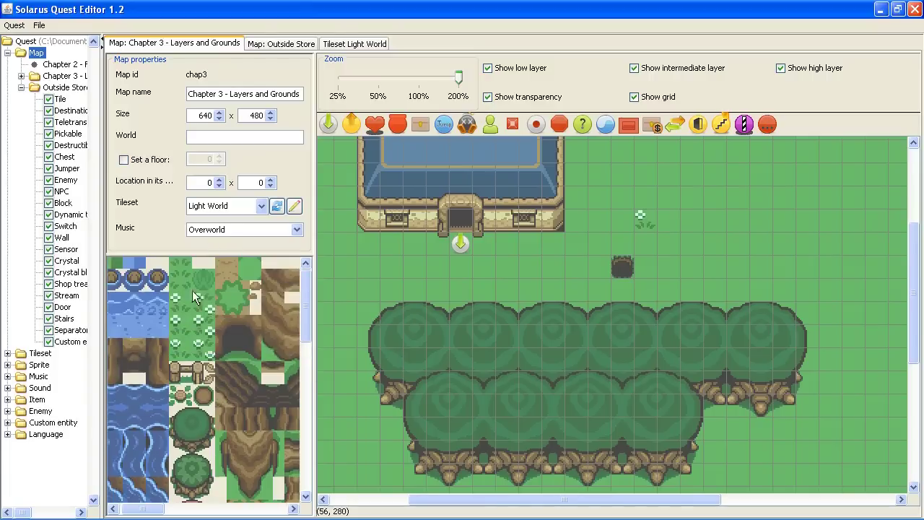
{"action": "middle_click_drag", "start_coordinate": [239, 425], "coordinate": [262, 421]}
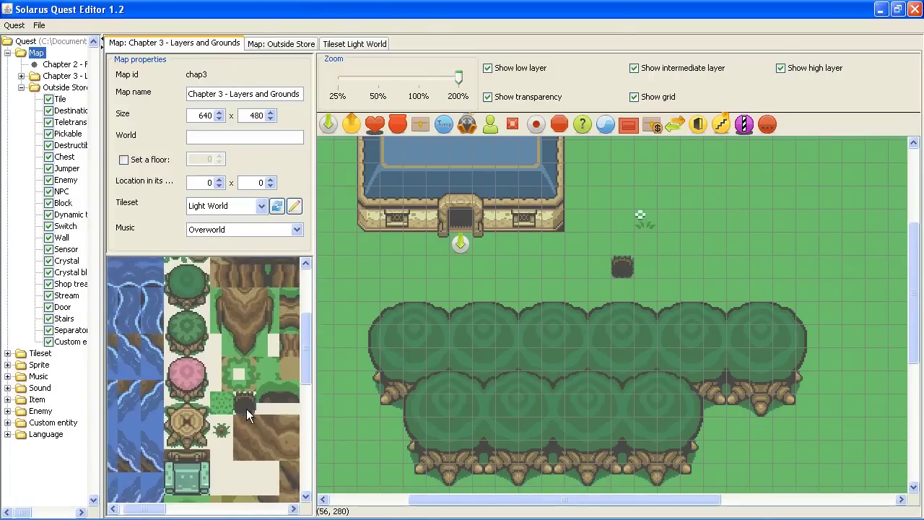
{"action": "left_click", "coordinate": [244, 402]}
{"action": "left_click", "coordinate": [712, 245]}
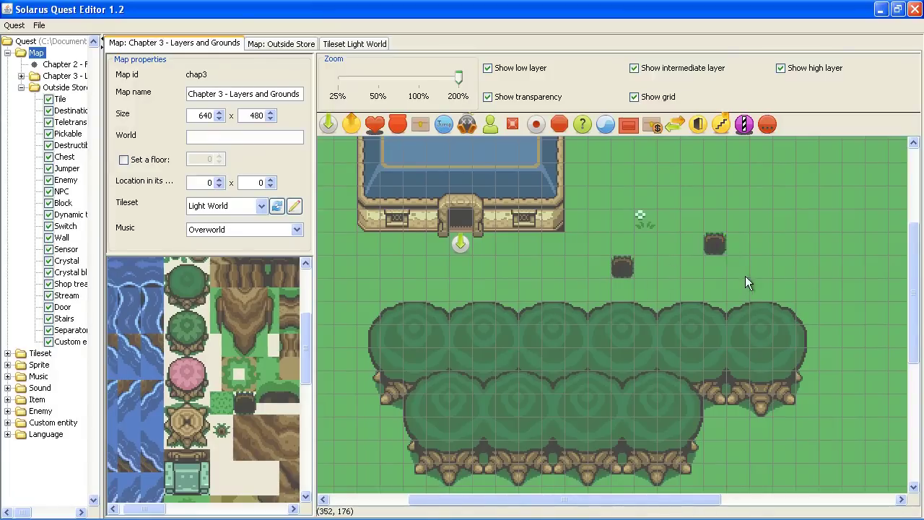
{"action": "left_click", "coordinate": [715, 244]}
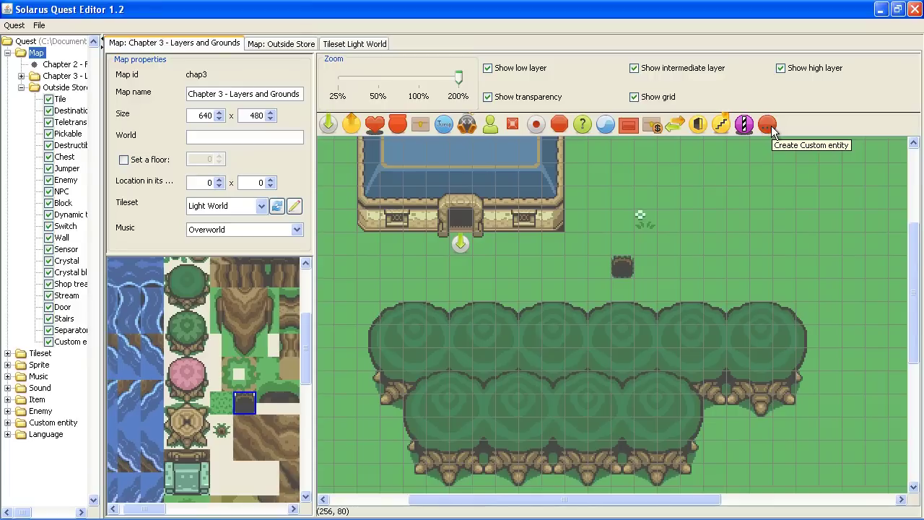
Inspect the ground type options of the plain light-blue water tile in the Light World tileset.
{"action": "left_click_drag", "start_coordinate": [914, 254], "coordinate": [895, 205]}
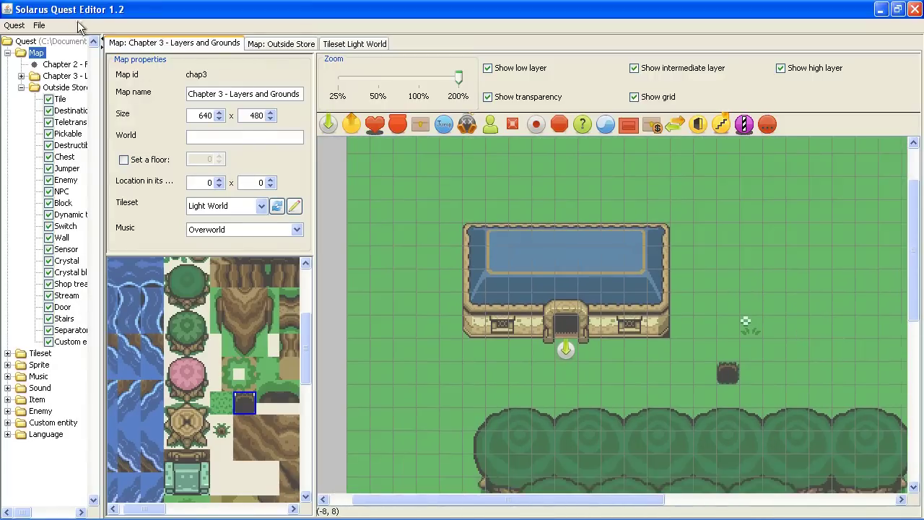
{"action": "middle_click_drag", "start_coordinate": [807, 268], "coordinate": [559, 251]}
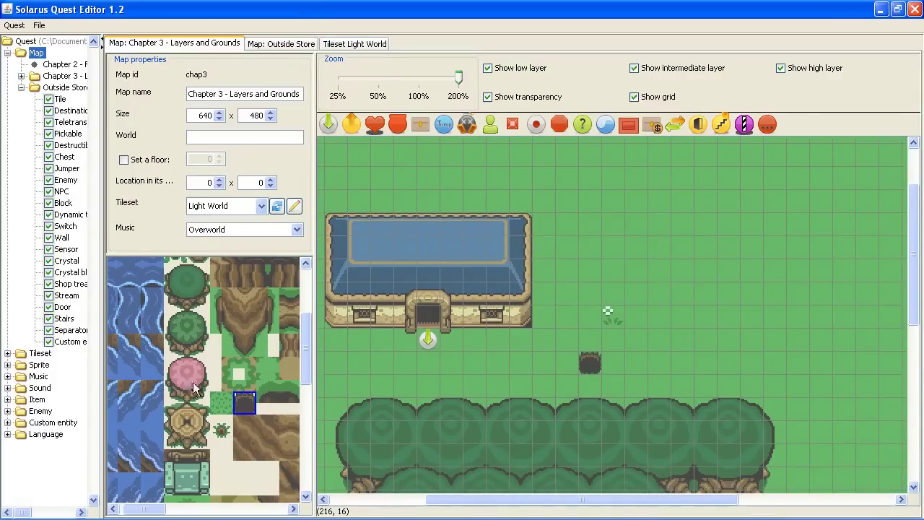
{"action": "middle_click_drag", "start_coordinate": [202, 397], "coordinate": [275, 350]}
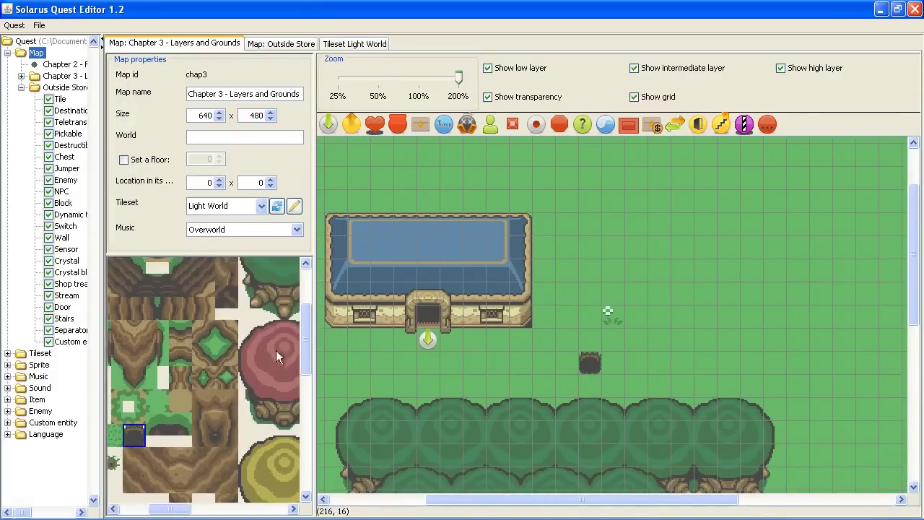
{"action": "left_click", "coordinate": [379, 43]}
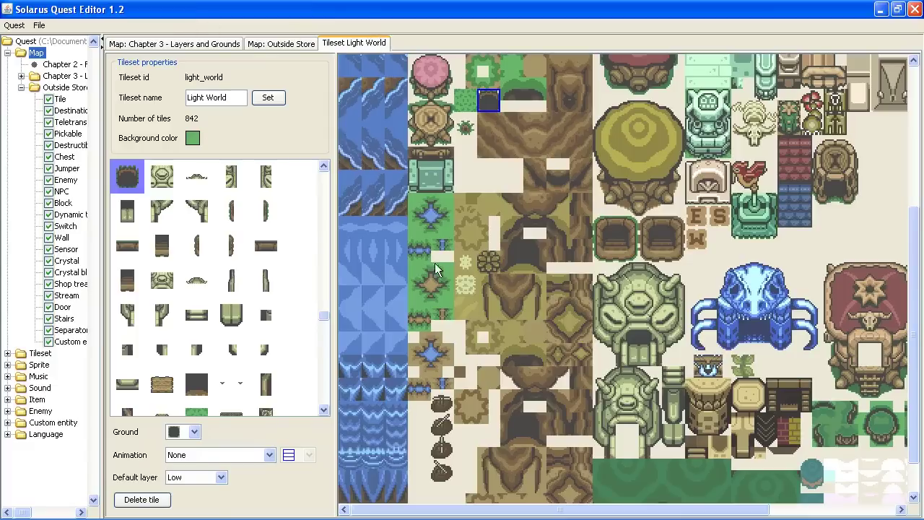
{"action": "scroll", "coordinate": [435, 270], "scroll_direction": "up", "scroll_amount": 5}
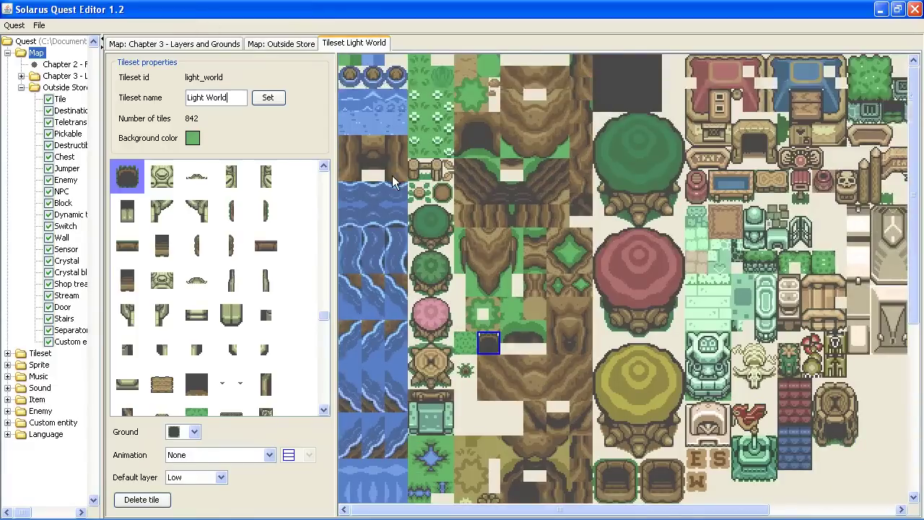
{"action": "right_click", "coordinate": [367, 65]}
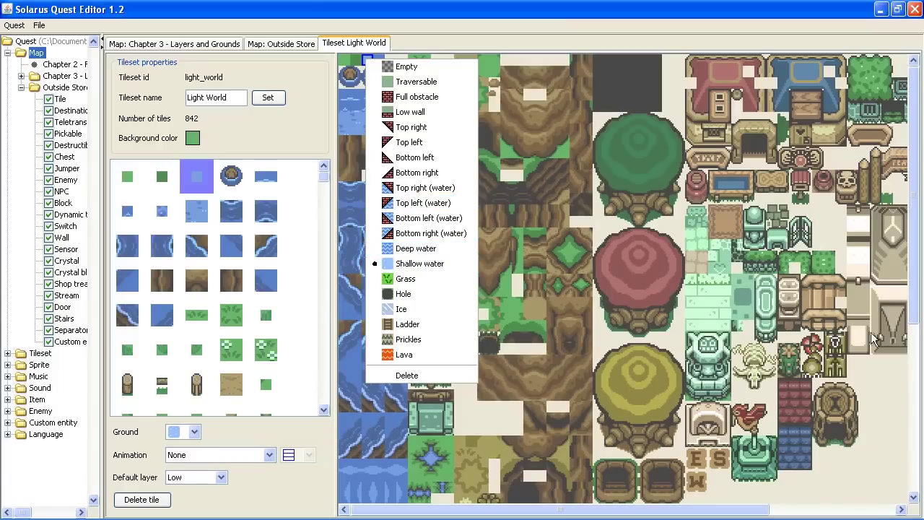
{"action": "left_click", "coordinate": [855, 440]}
Place a shallow water tile two grid squares wide and three high on the Chapter 3 map, above and beyond the flower.
{"action": "left_click", "coordinate": [277, 43]}
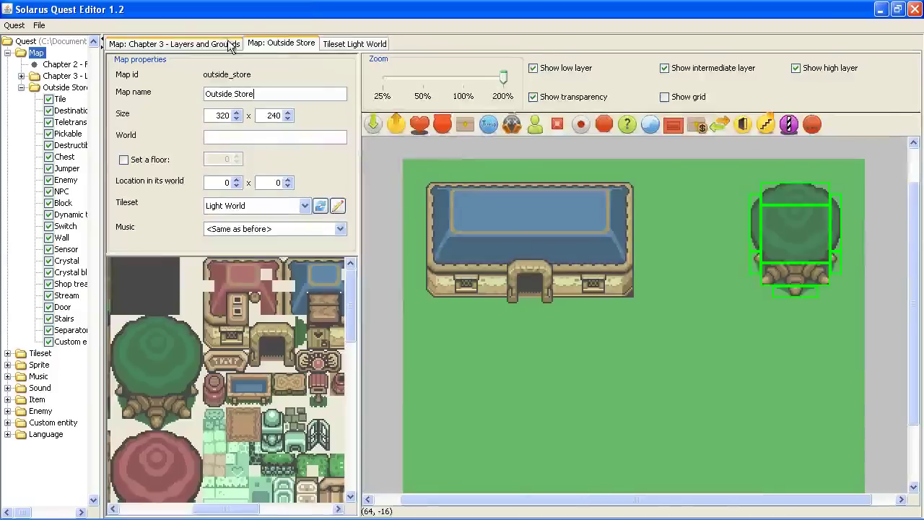
{"action": "left_click", "coordinate": [232, 43]}
{"action": "left_click", "coordinate": [286, 44]}
{"action": "left_click", "coordinate": [191, 44]}
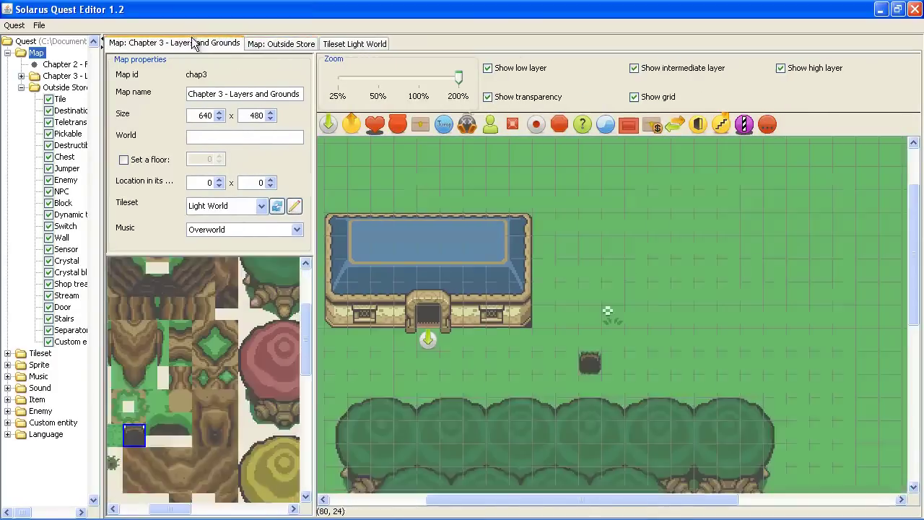
{"action": "middle_click_drag", "start_coordinate": [144, 271], "coordinate": [218, 339]}
{"action": "middle_click_drag", "start_coordinate": [174, 306], "coordinate": [238, 293]}
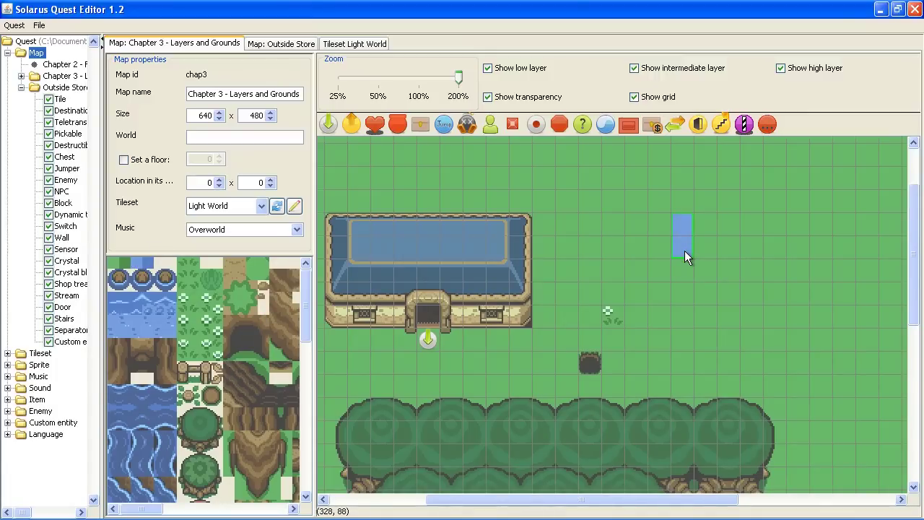
{"action": "left_click_drag", "start_coordinate": [689, 259], "coordinate": [704, 277]}
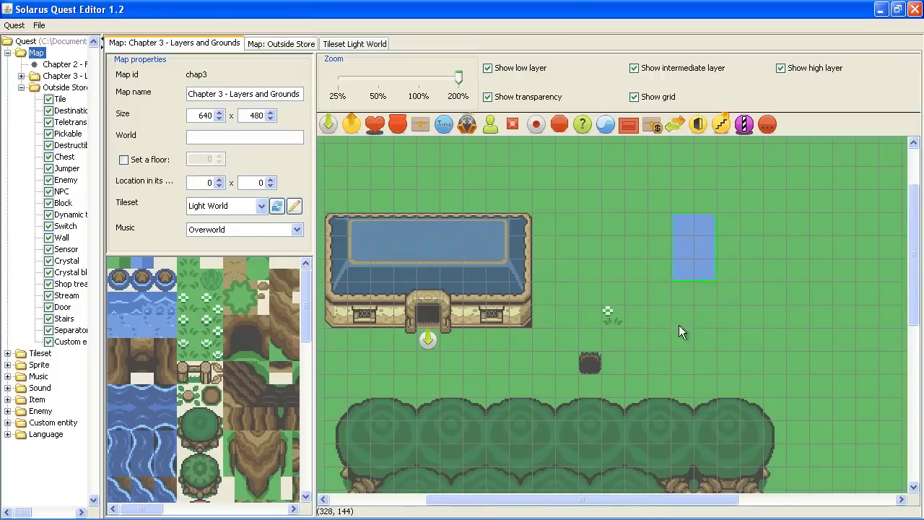
Add grass border tiles to the pond's top edge, upper-right corner, right edge and lower-right corner.
{"action": "scroll", "coordinate": [221, 387], "scroll_direction": "down", "scroll_amount": 2}
{"action": "scroll", "coordinate": [220, 387], "scroll_direction": "down", "scroll_amount": 5}
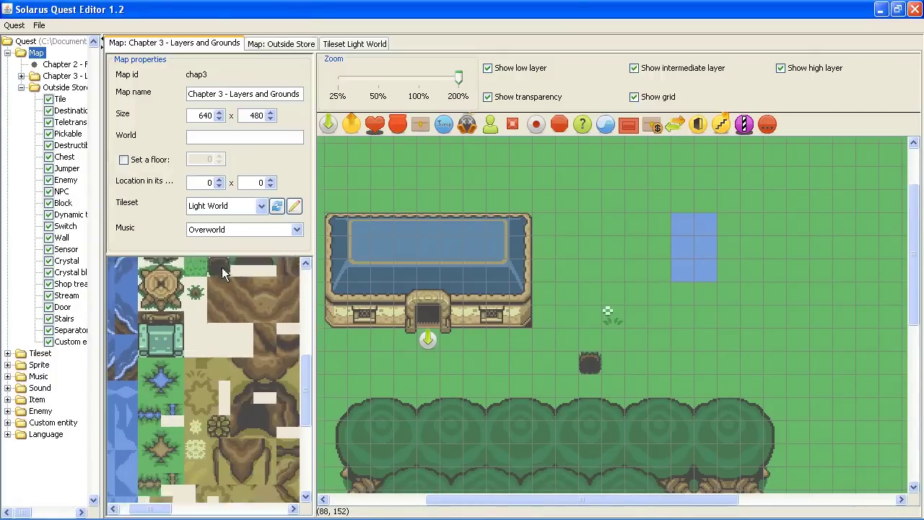
{"action": "left_click", "coordinate": [154, 393]}
{"action": "left_click_drag", "start_coordinate": [682, 207], "coordinate": [692, 209]}
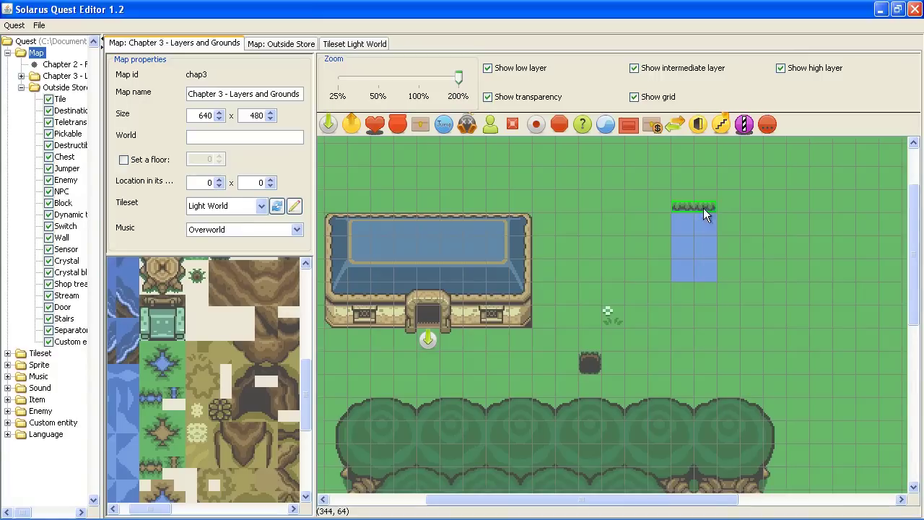
{"action": "left_click", "coordinate": [174, 352]}
{"action": "left_click", "coordinate": [719, 208]}
{"action": "left_click_drag", "start_coordinate": [721, 229], "coordinate": [719, 257]}
{"action": "left_click", "coordinate": [180, 371]}
{"action": "left_click", "coordinate": [719, 293]}
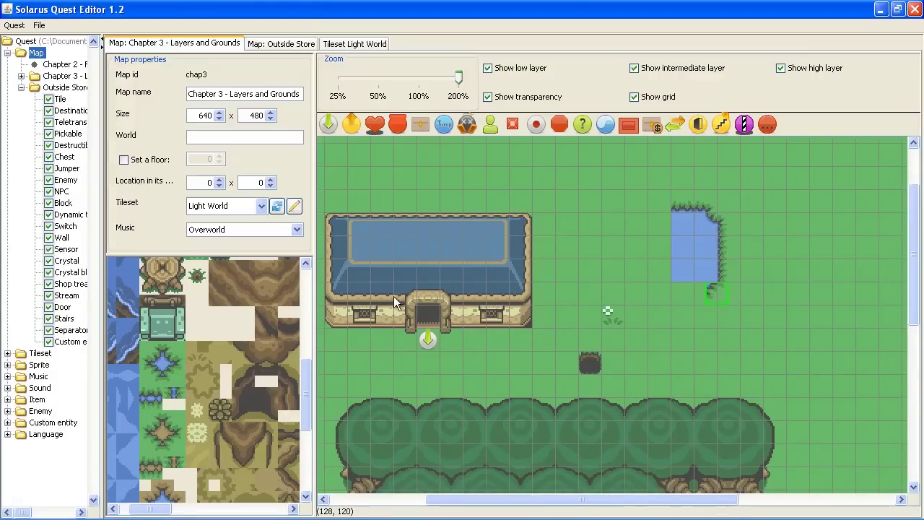
Complete the pond's grass border with the left corners, left edge and bottom edge, moving the lower-right corner up against the water.
{"action": "left_click", "coordinate": [148, 350]}
{"action": "left_click", "coordinate": [667, 215]}
{"action": "left_click", "coordinate": [717, 285]}
{"action": "left_click", "coordinate": [151, 379]}
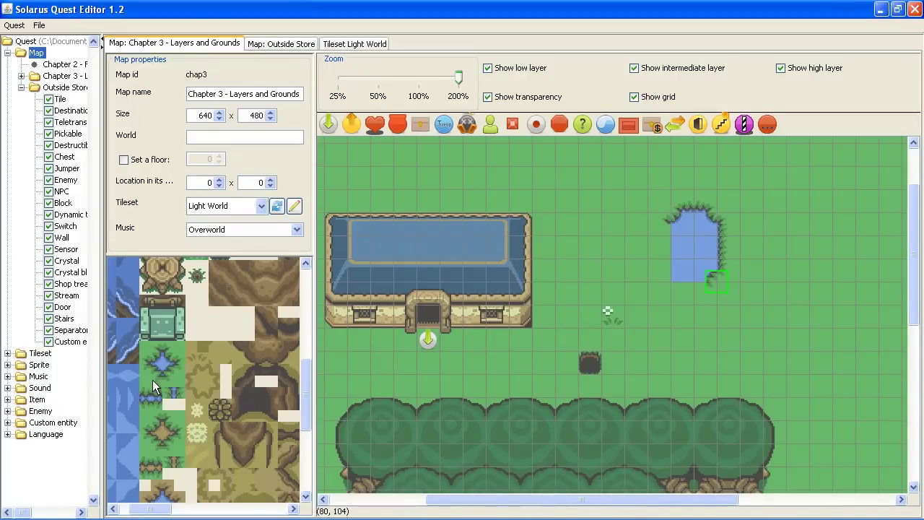
{"action": "left_click", "coordinate": [668, 282]}
{"action": "left_click", "coordinate": [154, 406]}
{"action": "left_click", "coordinate": [692, 285]}
Decorate the inside of the pond with shallow water detail tiles.
{"action": "scroll", "coordinate": [222, 316], "scroll_direction": "up", "scroll_amount": 5}
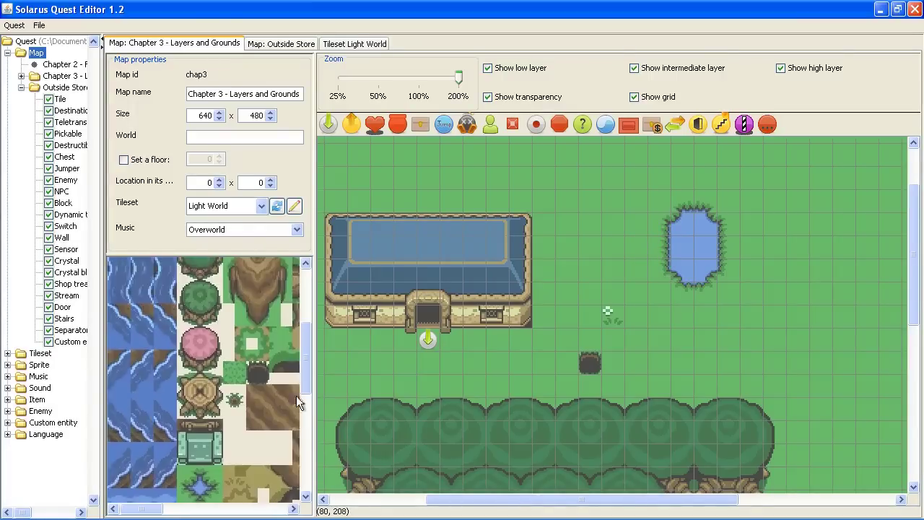
{"action": "scroll", "coordinate": [161, 311], "scroll_direction": "up", "scroll_amount": 3}
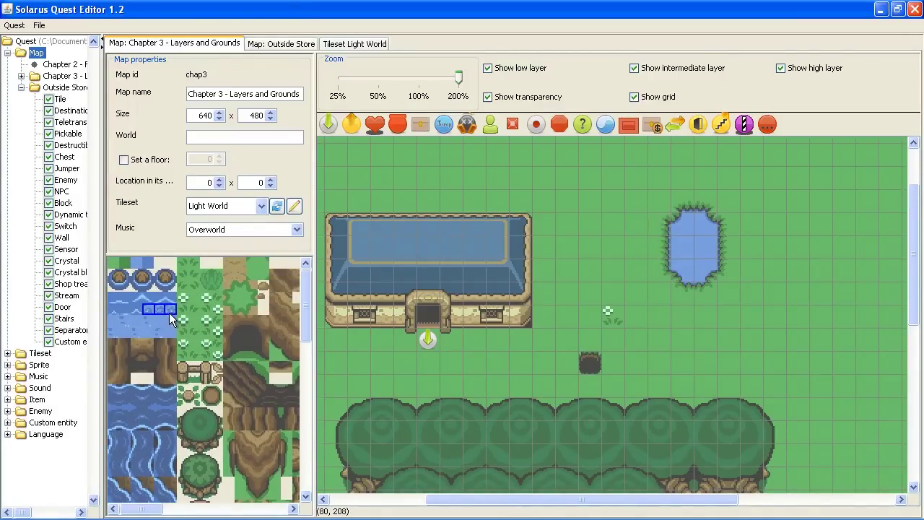
{"action": "left_click_drag", "start_coordinate": [169, 312], "coordinate": [147, 311]}
{"action": "left_click", "coordinate": [147, 322]}
{"action": "left_click", "coordinate": [693, 234]}
Save the Chapter 3 map and run the quest.
{"action": "left_click", "coordinate": [39, 25]}
{"action": "left_click", "coordinate": [54, 83]}
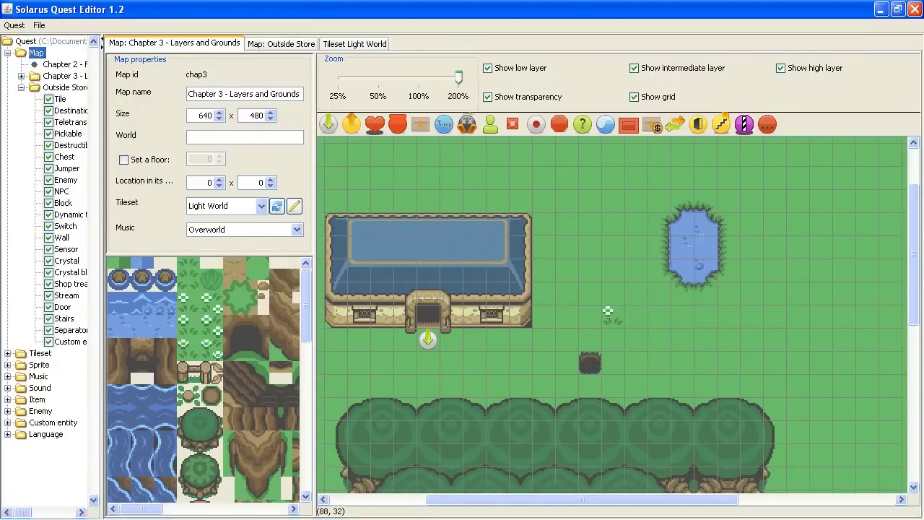
{"action": "left_click", "coordinate": [129, 508]}
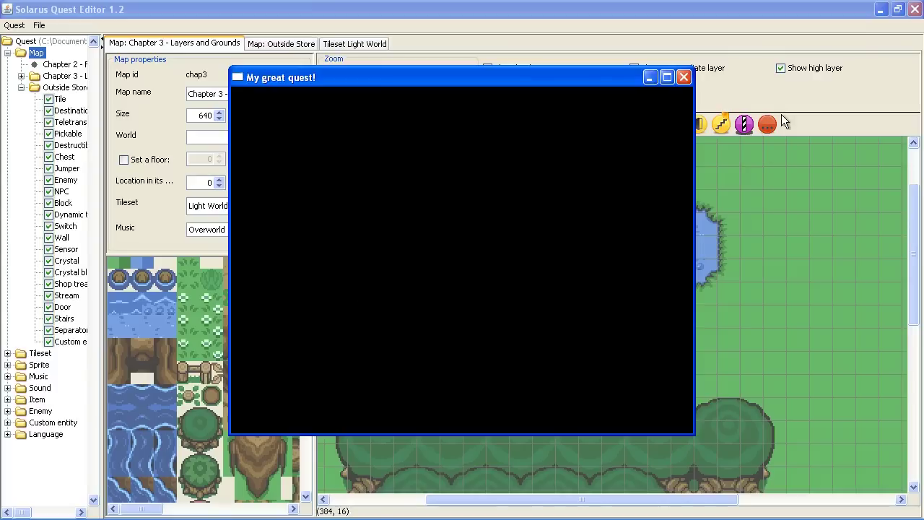
Walk the hero from beside the flower up into the shallow pond.
{"action": "key", "text": "Right"}
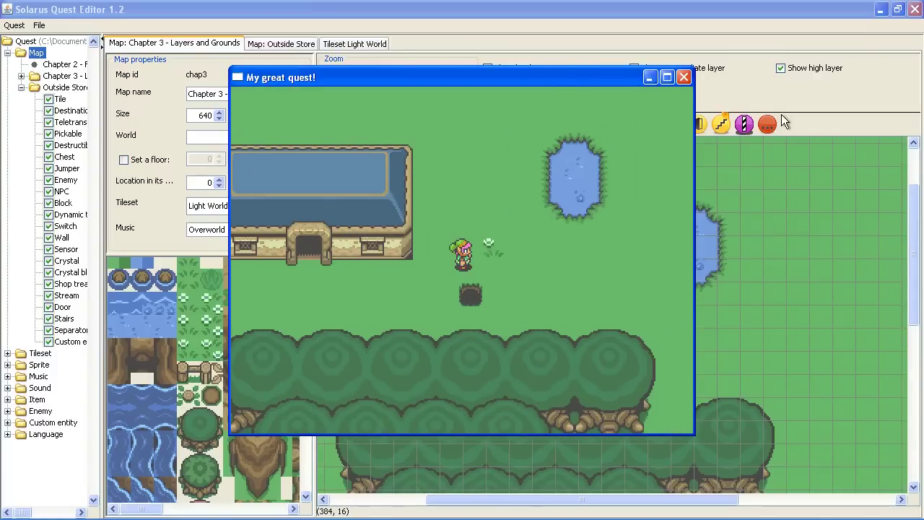
{"action": "key", "text": "Up"}
{"action": "key", "text": "Right"}
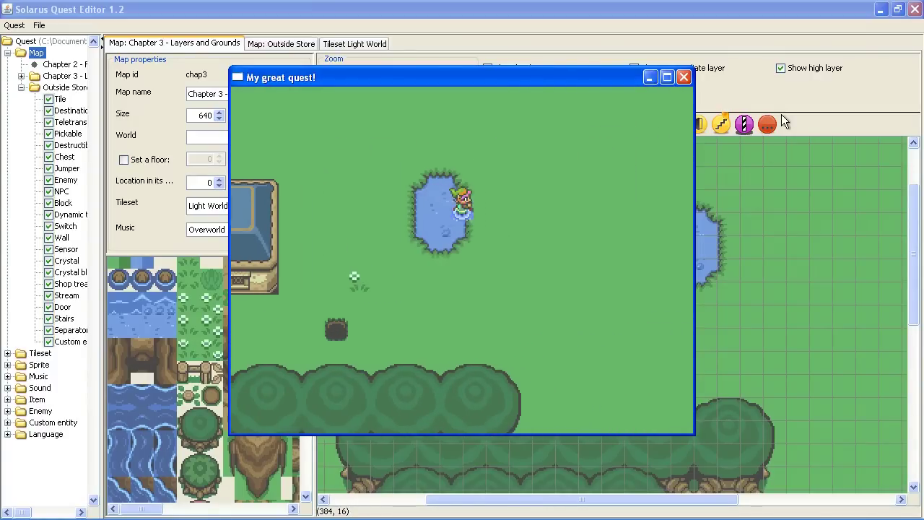
{"action": "key", "text": "Left"}
{"action": "key", "text": "Up"}
{"action": "key", "text": "Down"}
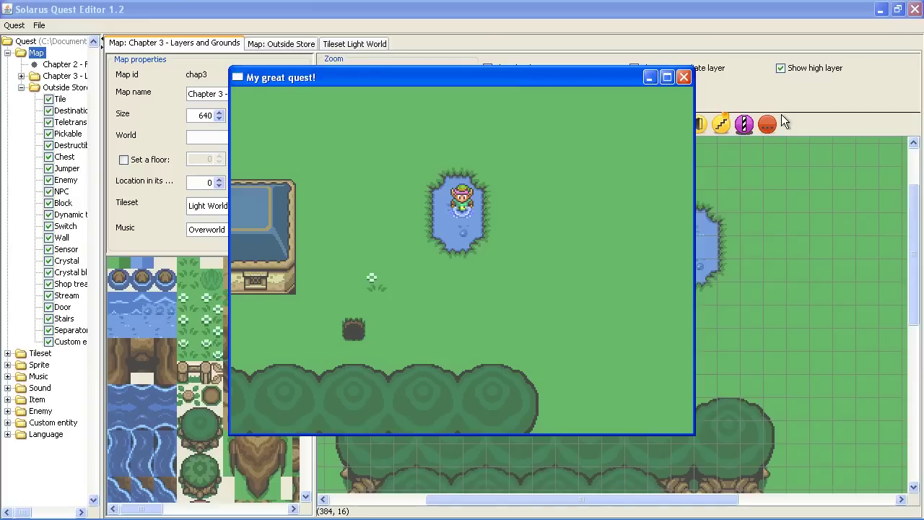
Test the shallow water by walking the hero around inside the pond up to its top edge.
{"action": "key", "text": "Left"}
{"action": "key", "text": "Left"}
{"action": "key", "text": "Right"}
{"action": "key", "text": "Up"}
{"action": "key", "text": "Left"}
{"action": "key", "text": "Down"}
{"action": "key", "text": "Down"}
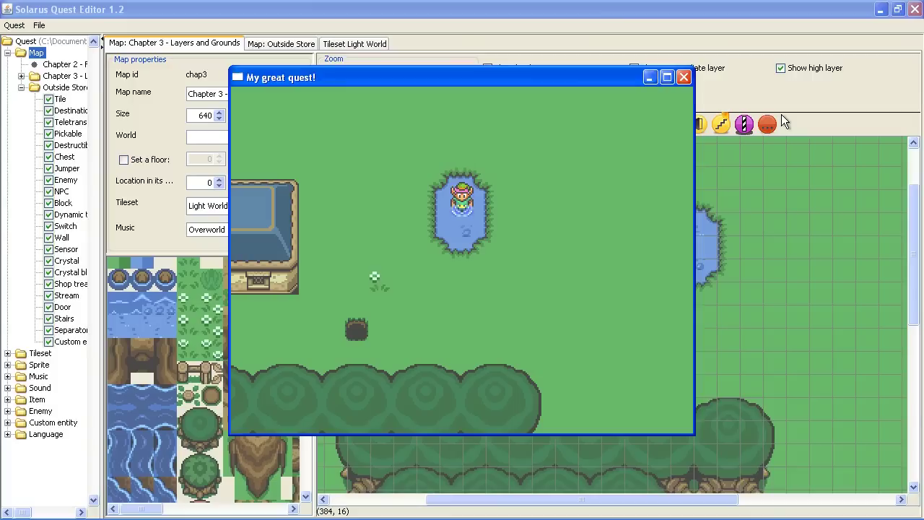
{"action": "key", "text": "Up"}
{"action": "key", "text": "Up"}
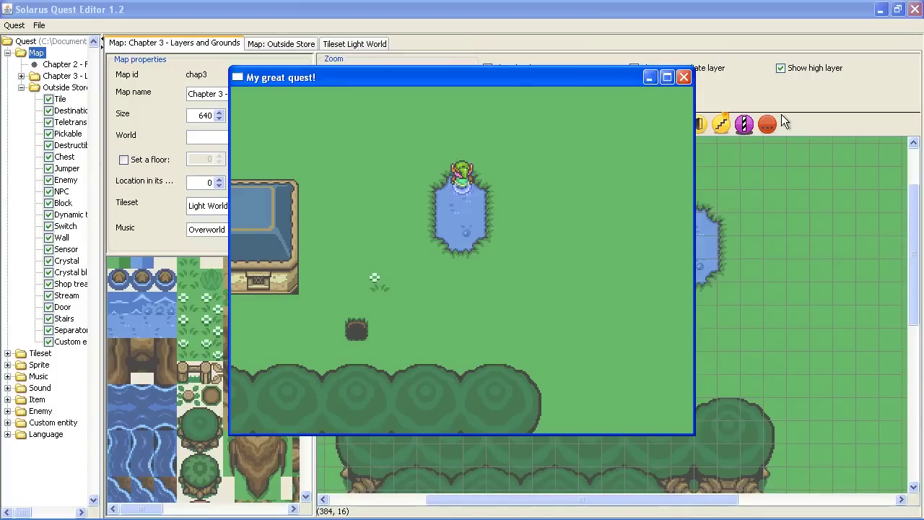
Walk the hero out of the pond to the grass between the house and the hole, and close the quest.
{"action": "key", "text": "Left"}
{"action": "key", "text": "Down"}
{"action": "key", "text": "Left"}
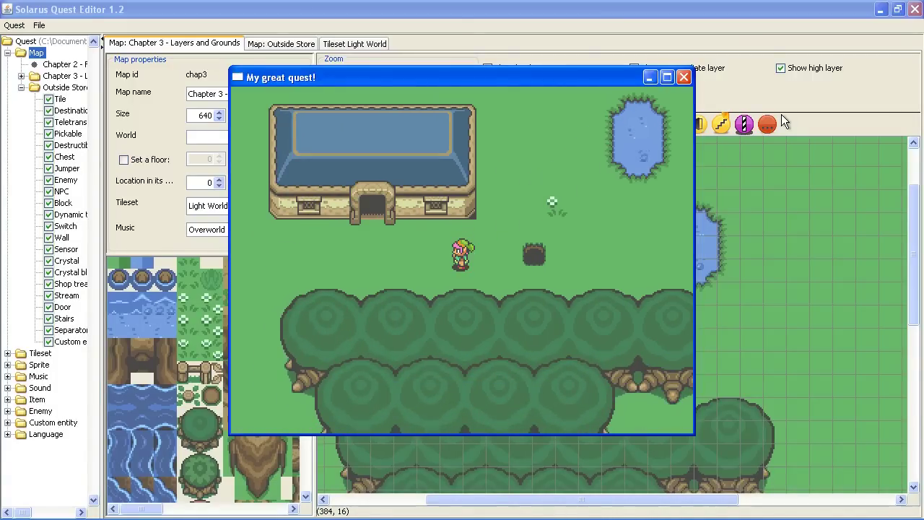
{"action": "left_click", "coordinate": [683, 77]}
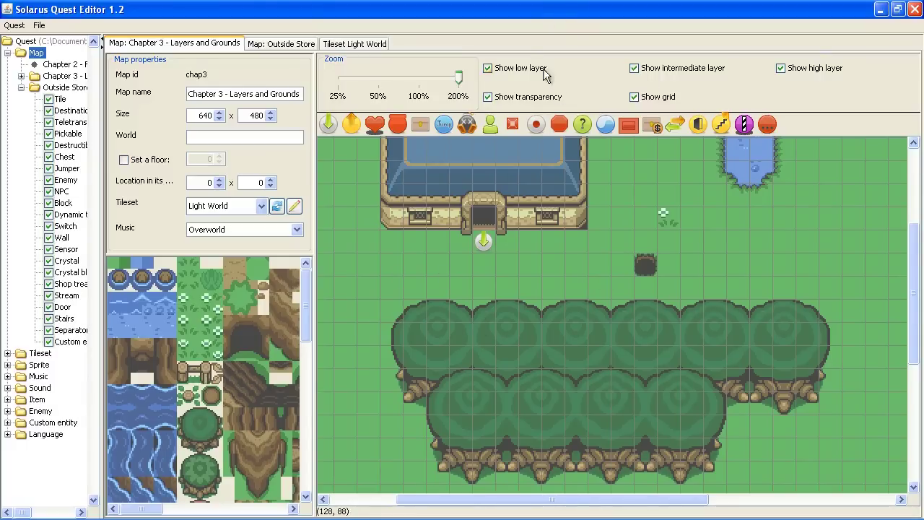
{"action": "scroll", "coordinate": [793, 358], "scroll_direction": "up", "scroll_amount": 3}
{"action": "scroll", "coordinate": [801, 284], "scroll_direction": "down", "scroll_amount": 1}
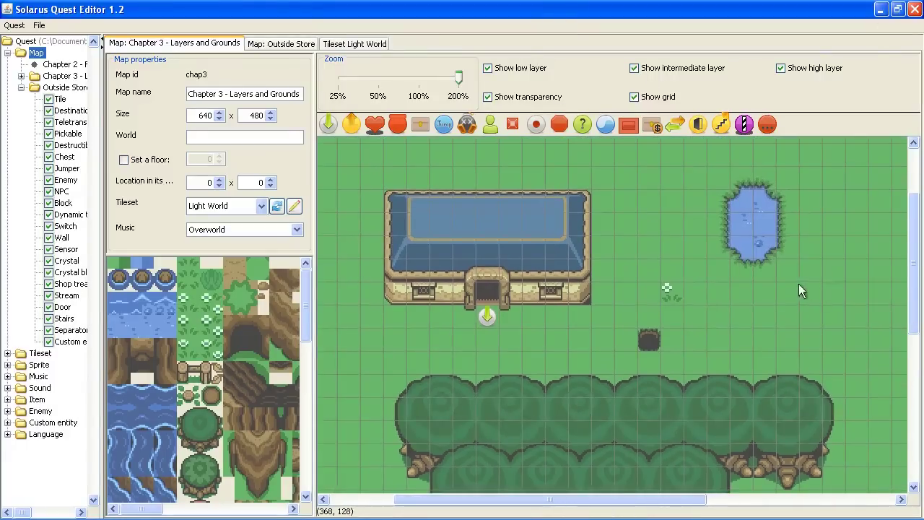